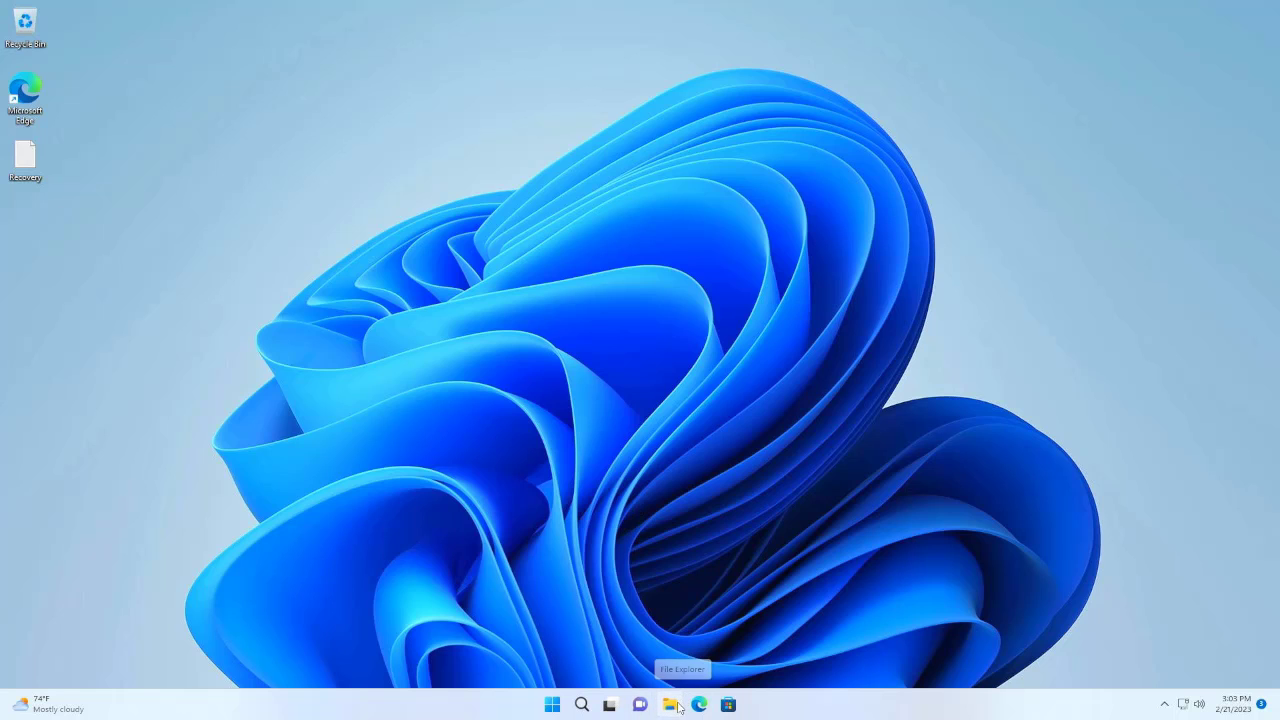
Rename Local Disk (C:) to 'WINDOWS 11', granting administrator permission for the change.
left_click(677, 707)
left_click(235, 190)
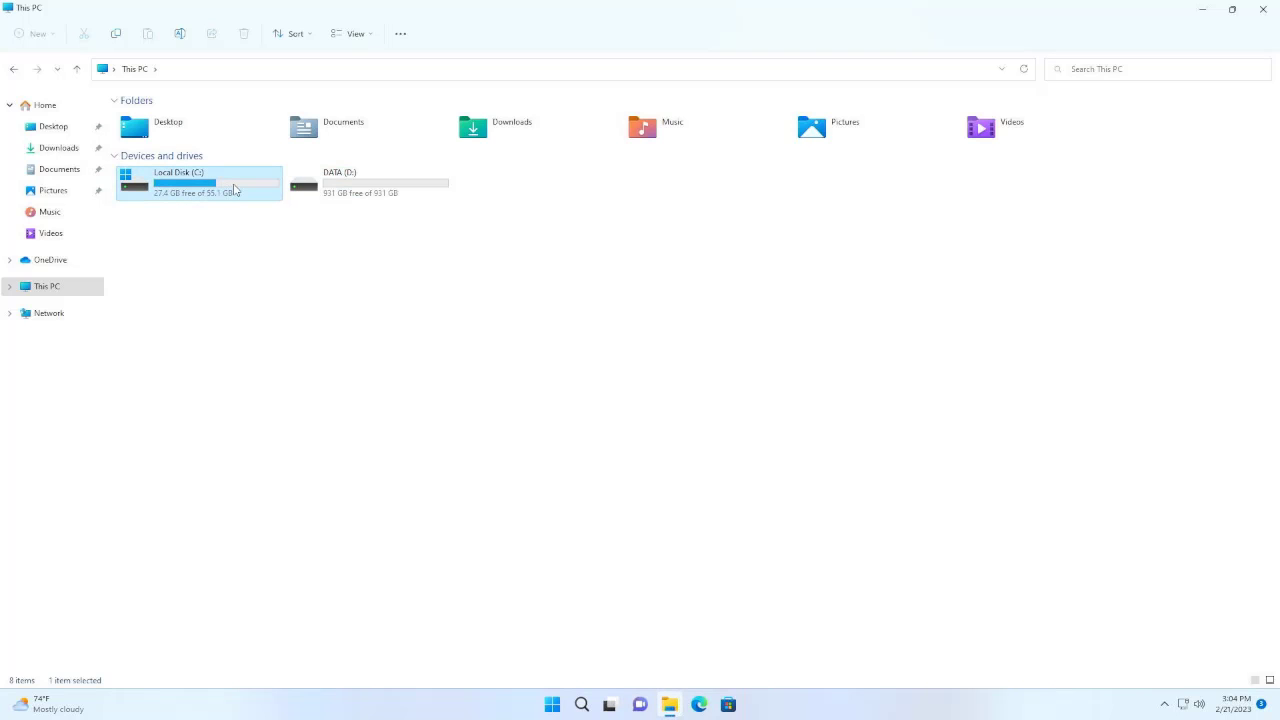
right_click(235, 190)
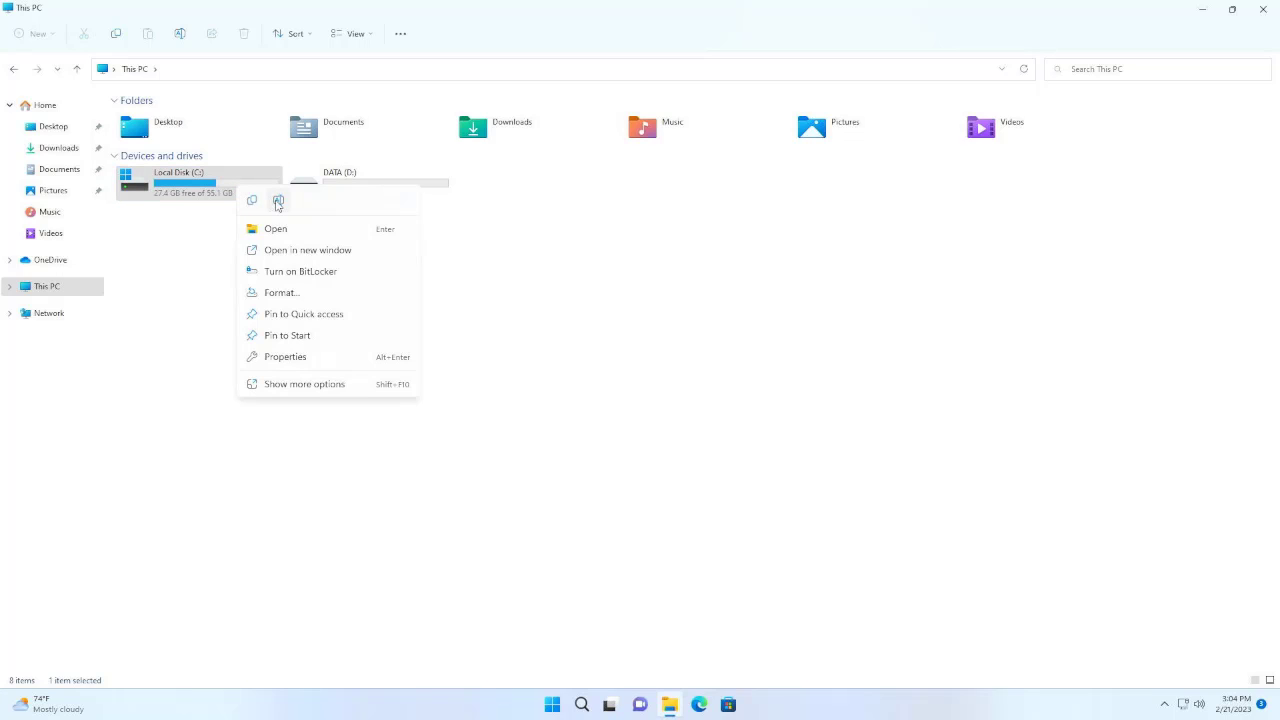
left_click(278, 203)
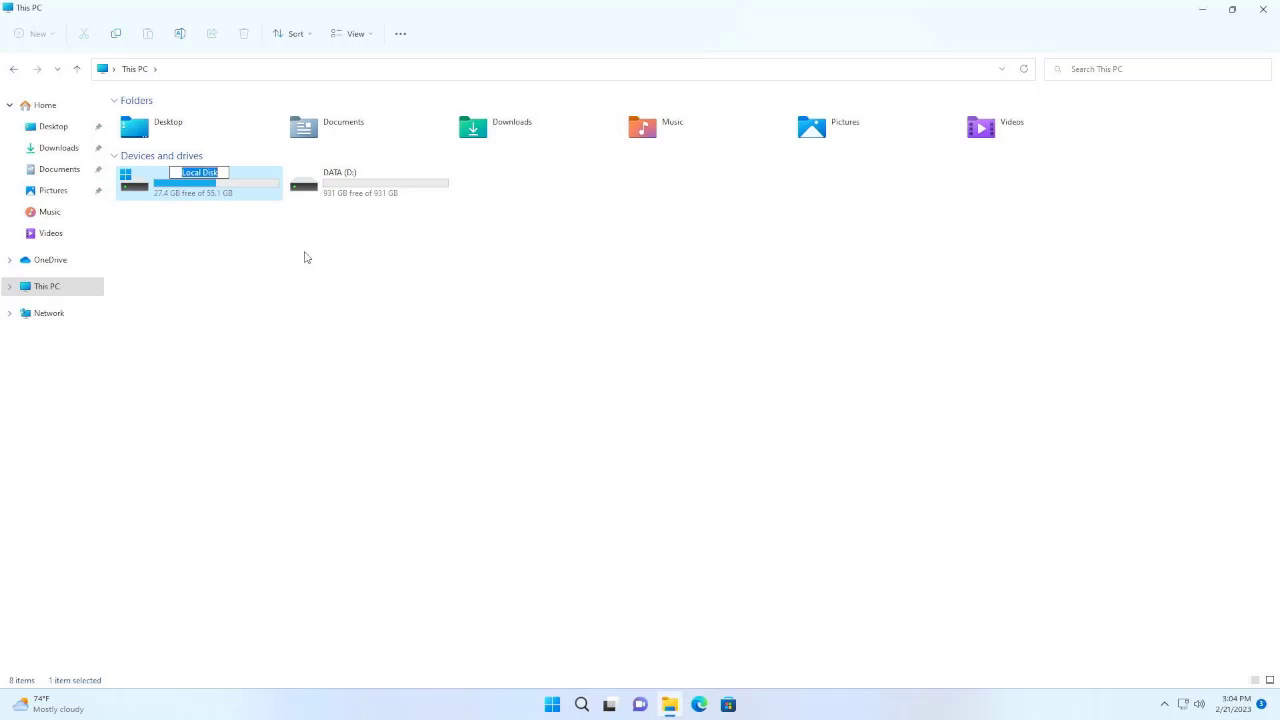
type("W")
type("INDOWS 11")
key("Return")
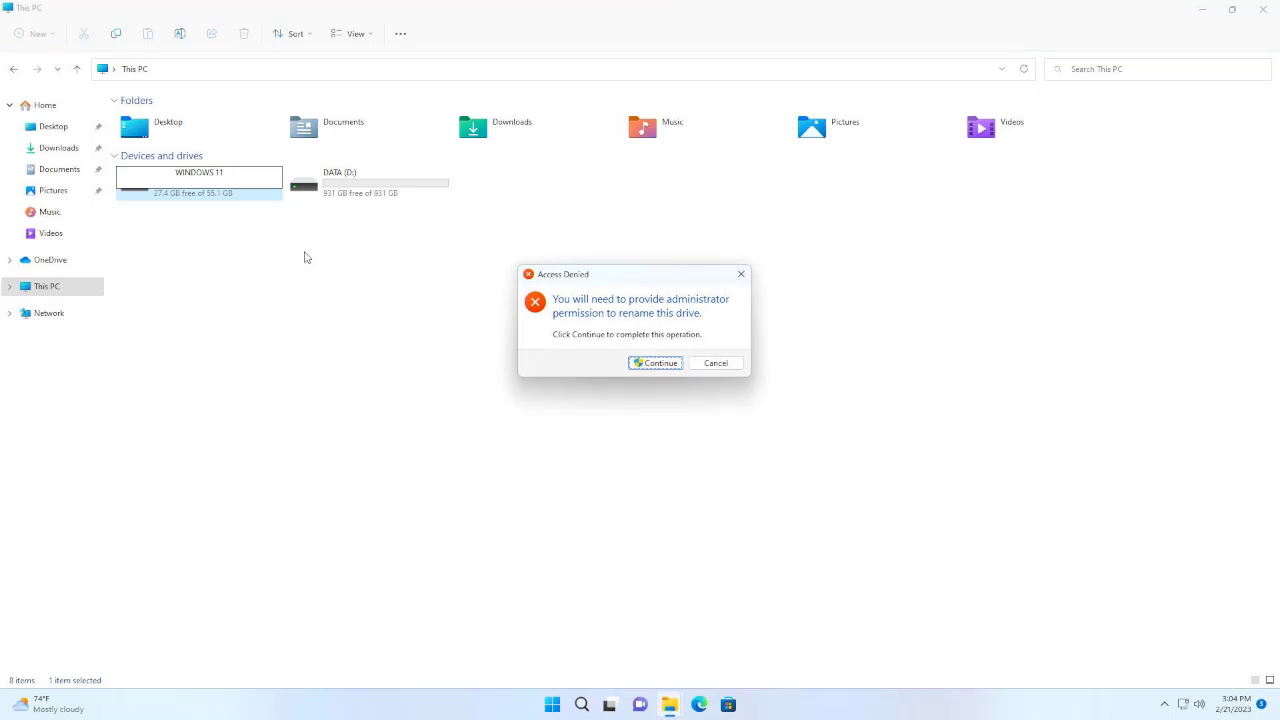
left_click(648, 364)
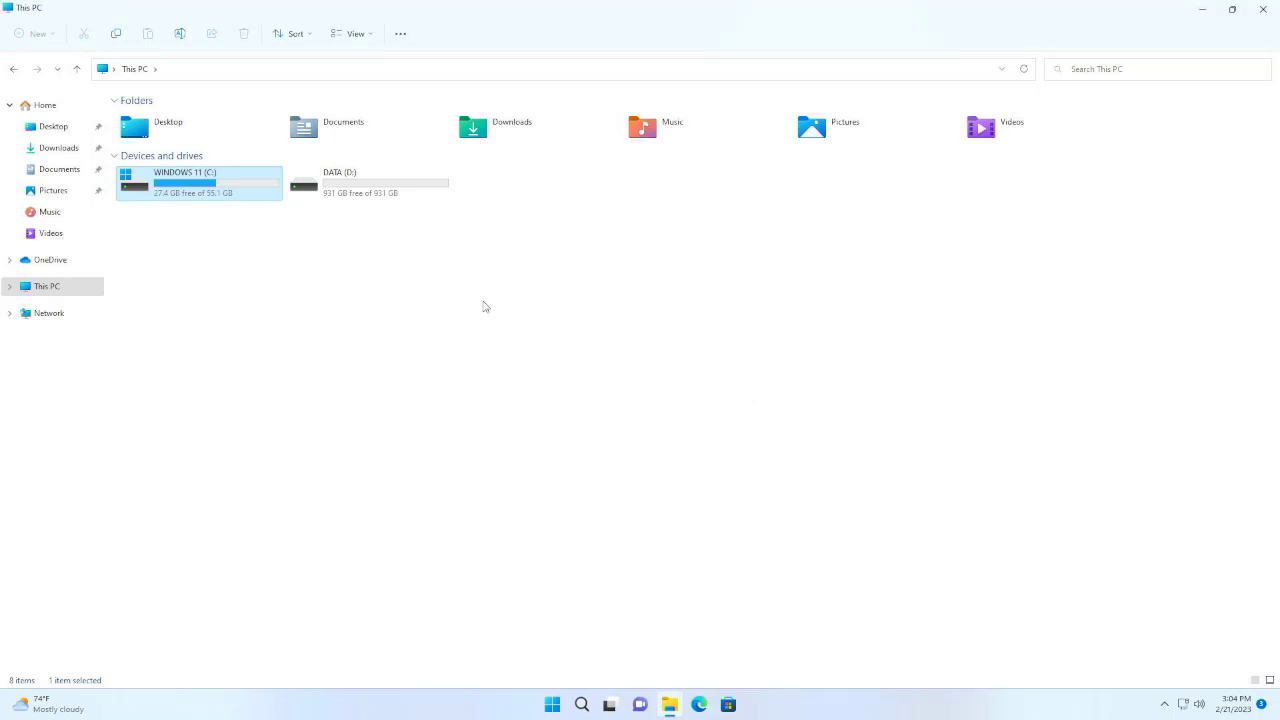
left_click(340, 257)
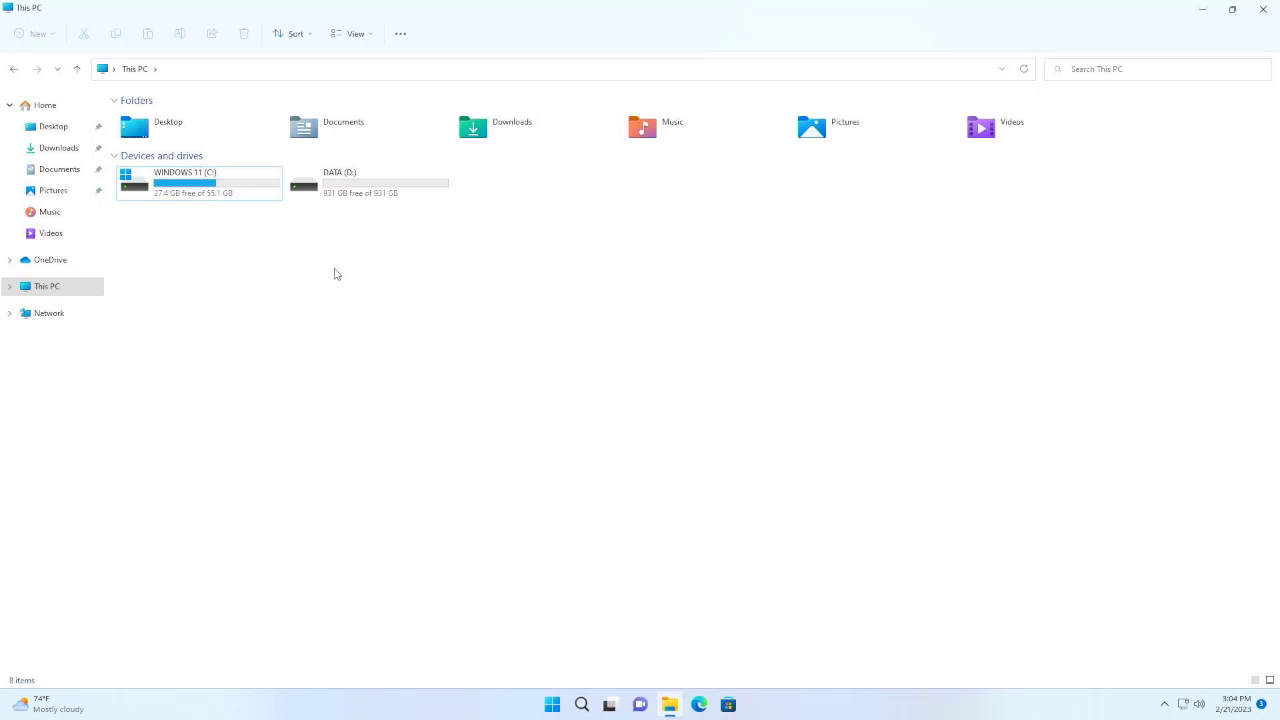
left_click(353, 196)
left_click(363, 283)
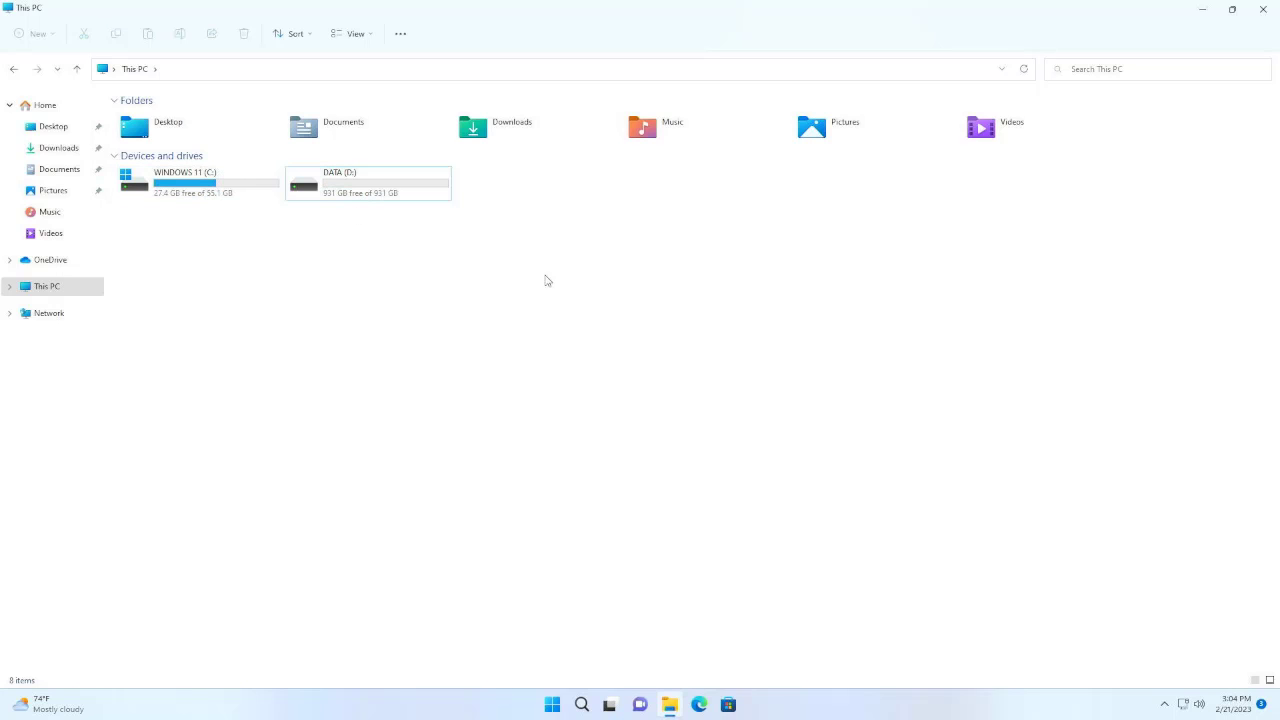
Select Windows 11 (multi-edition ISO) on Microsoft's disk image download page.
left_click(1263, 9)
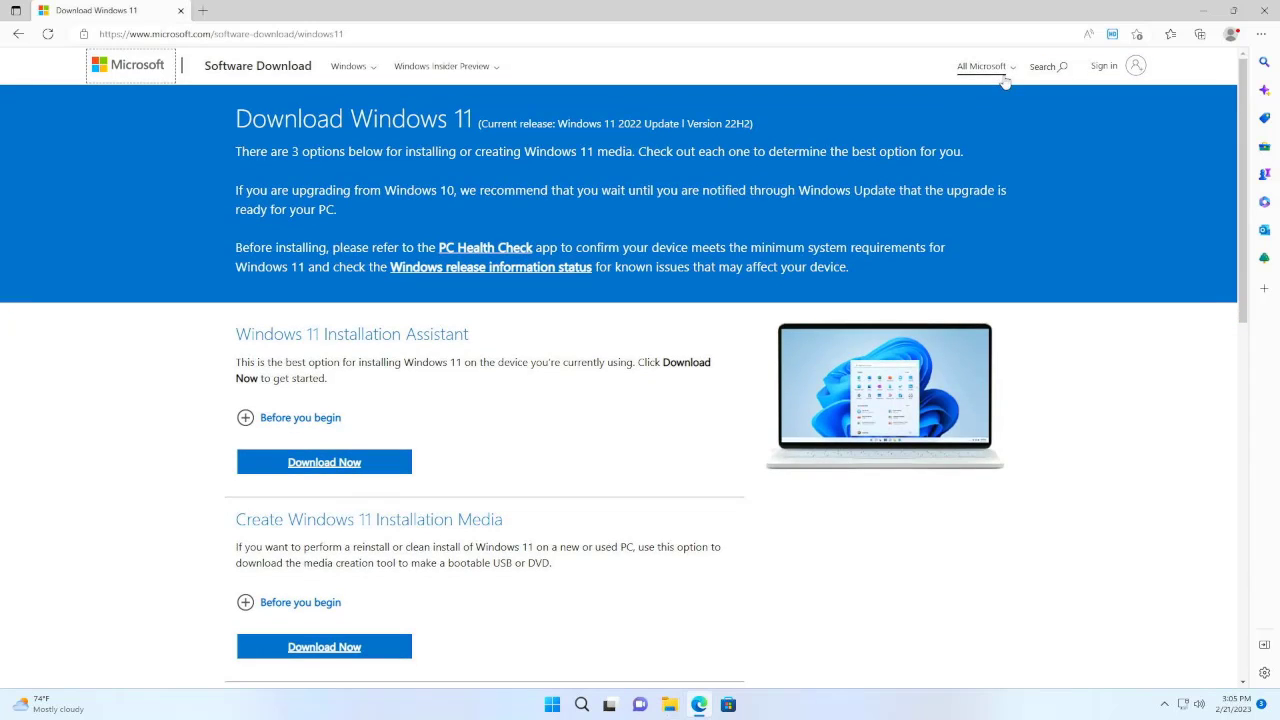
scroll(1244, 401, "down", 3)
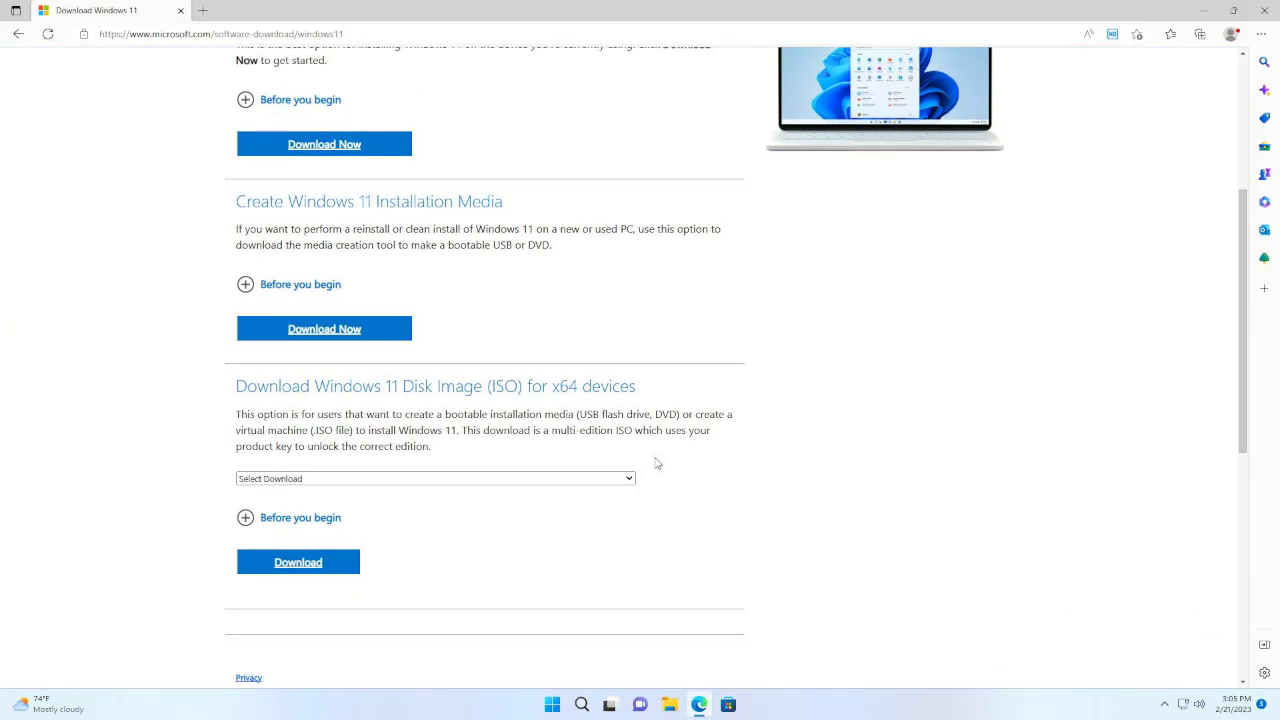
left_click(619, 479)
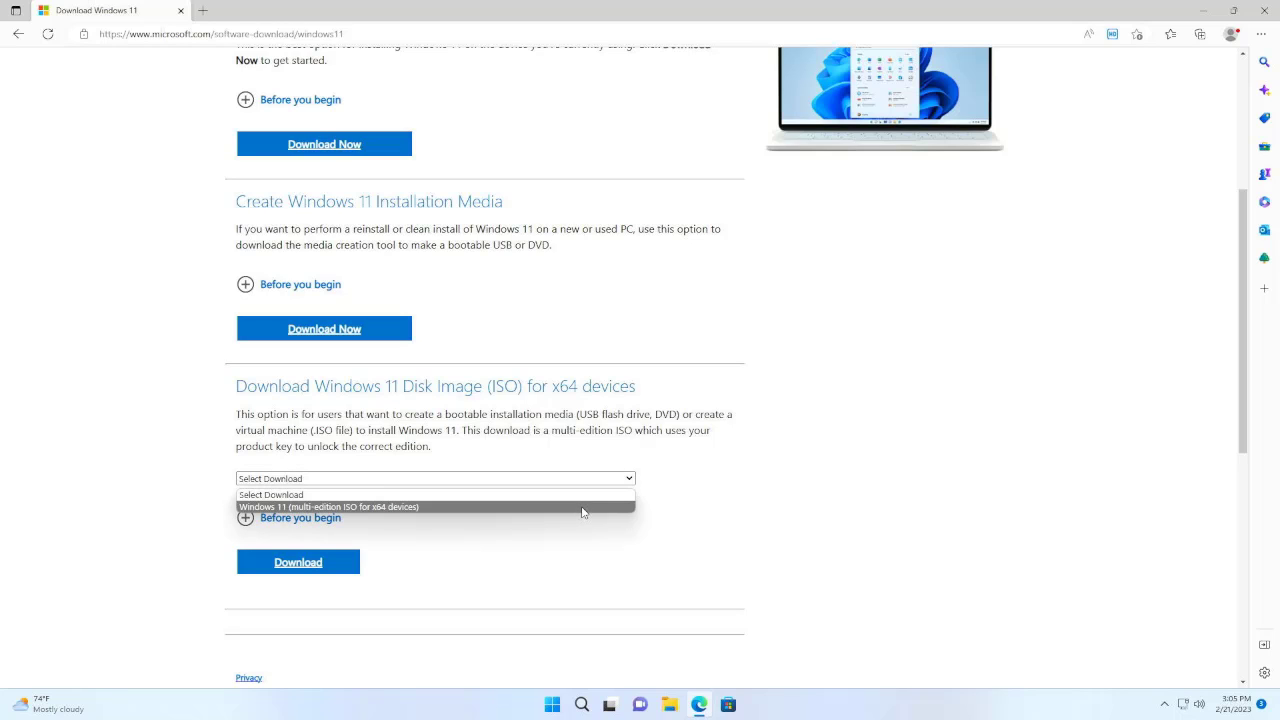
left_click(582, 508)
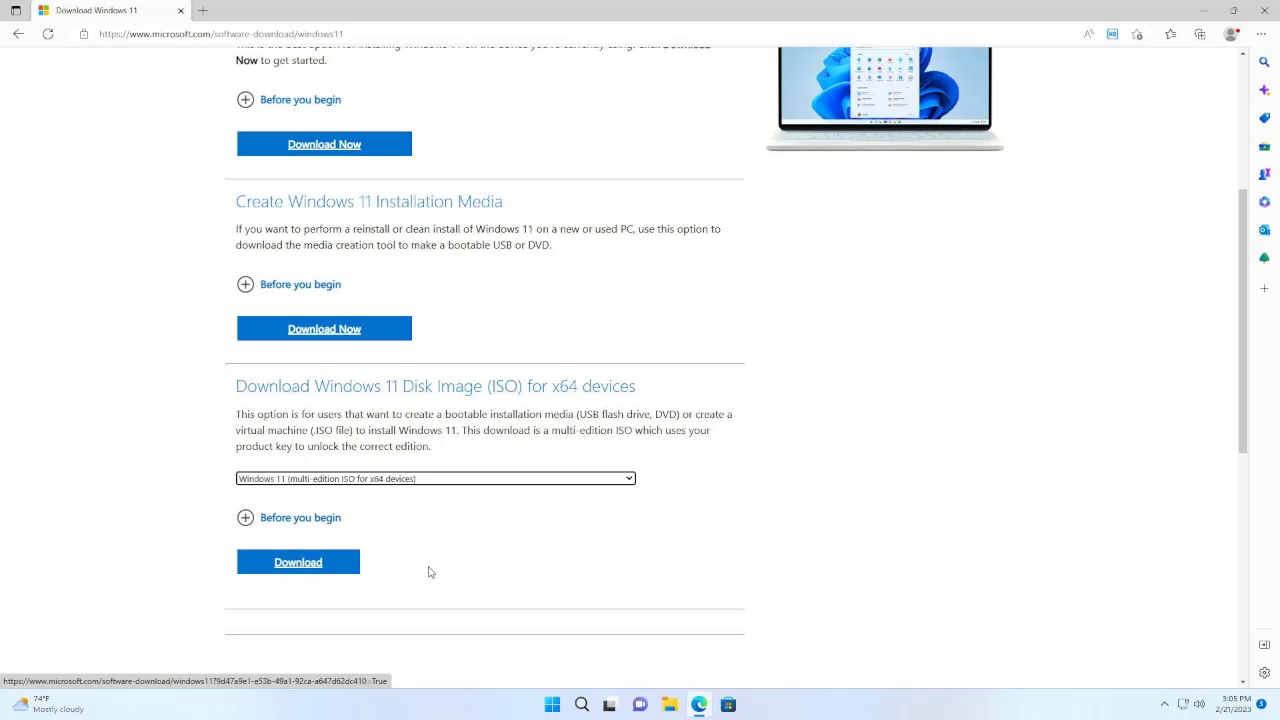
left_click(328, 566)
Choose English (United States) as the language and start the 64-bit ISO download.
left_click(351, 296)
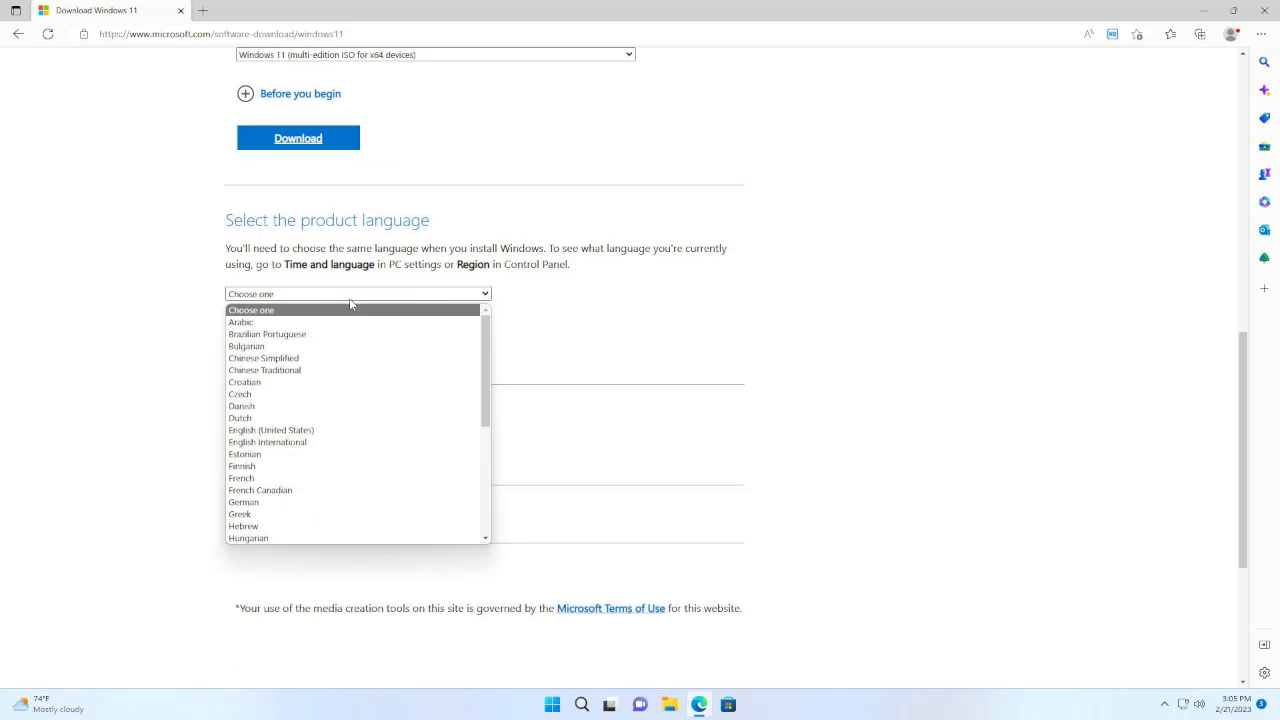
left_click(329, 431)
left_click(294, 363)
left_click(312, 132)
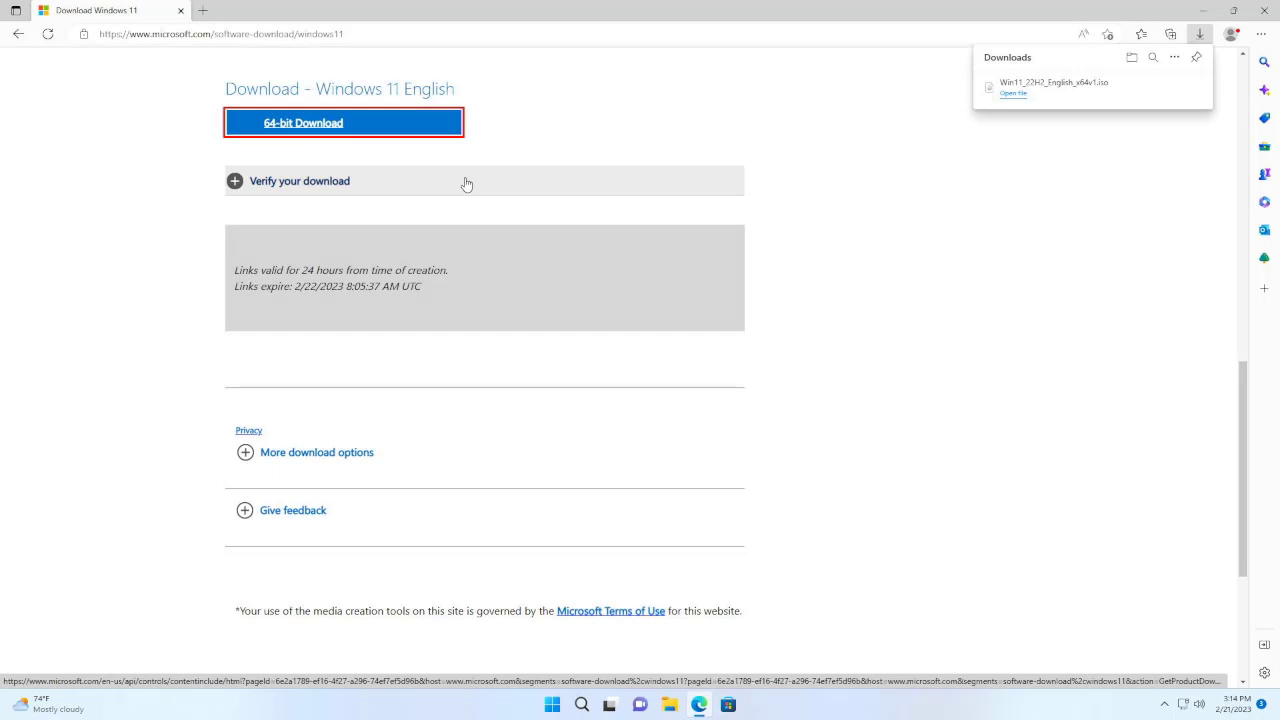
Download Rufus 3.21 from rufus.ie in a new tab and run it with administrator rights.
left_click(203, 12)
type("rufus.ie")
key("Return")
scroll(108, 168, "down", 3)
scroll(110, 172, "down", 2)
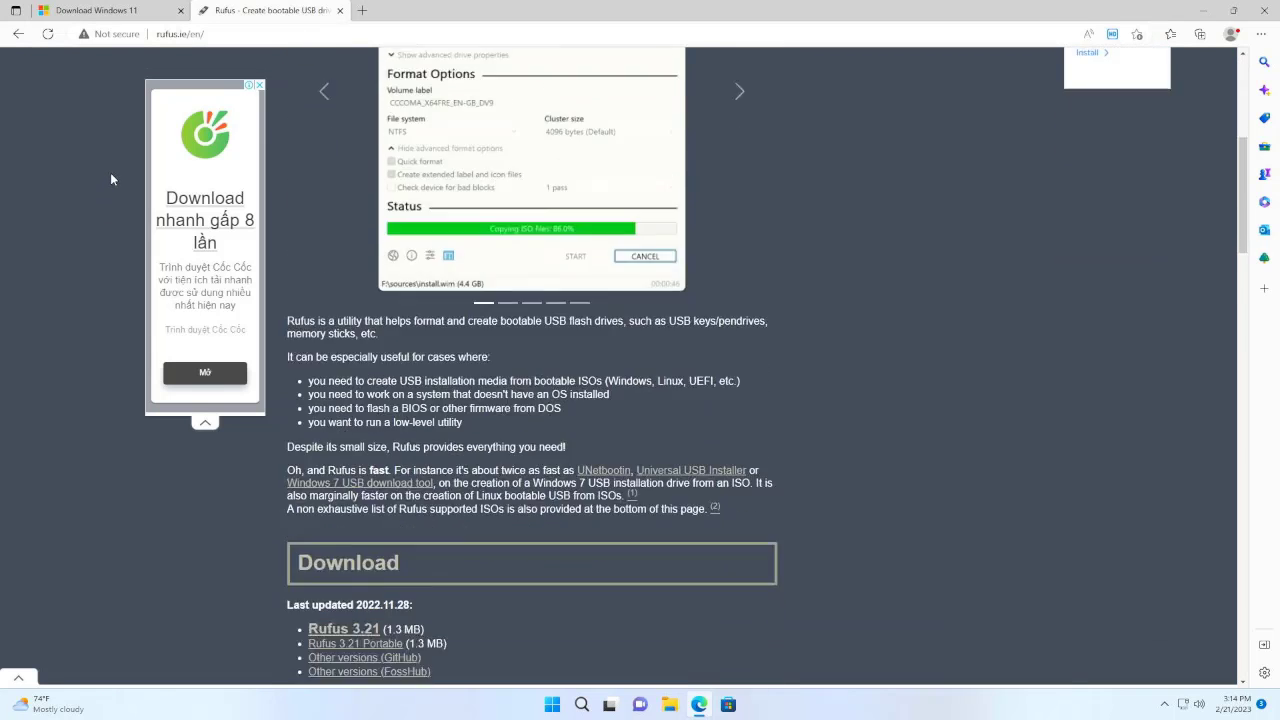
scroll(110, 172, "down", 3)
left_click(343, 392)
left_click(1010, 93)
left_click(612, 466)
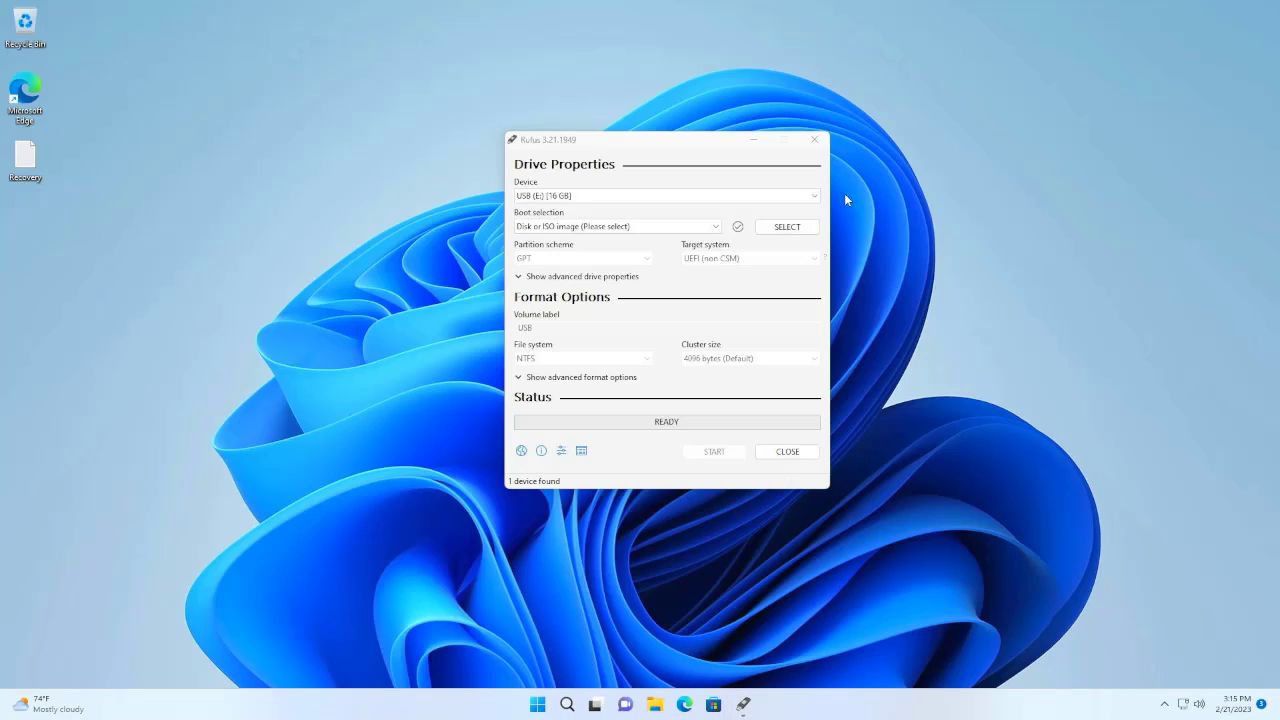
Write the Windows 11 ISO to the 16 GB USB (E:) drive in Rufus.
left_click(816, 197)
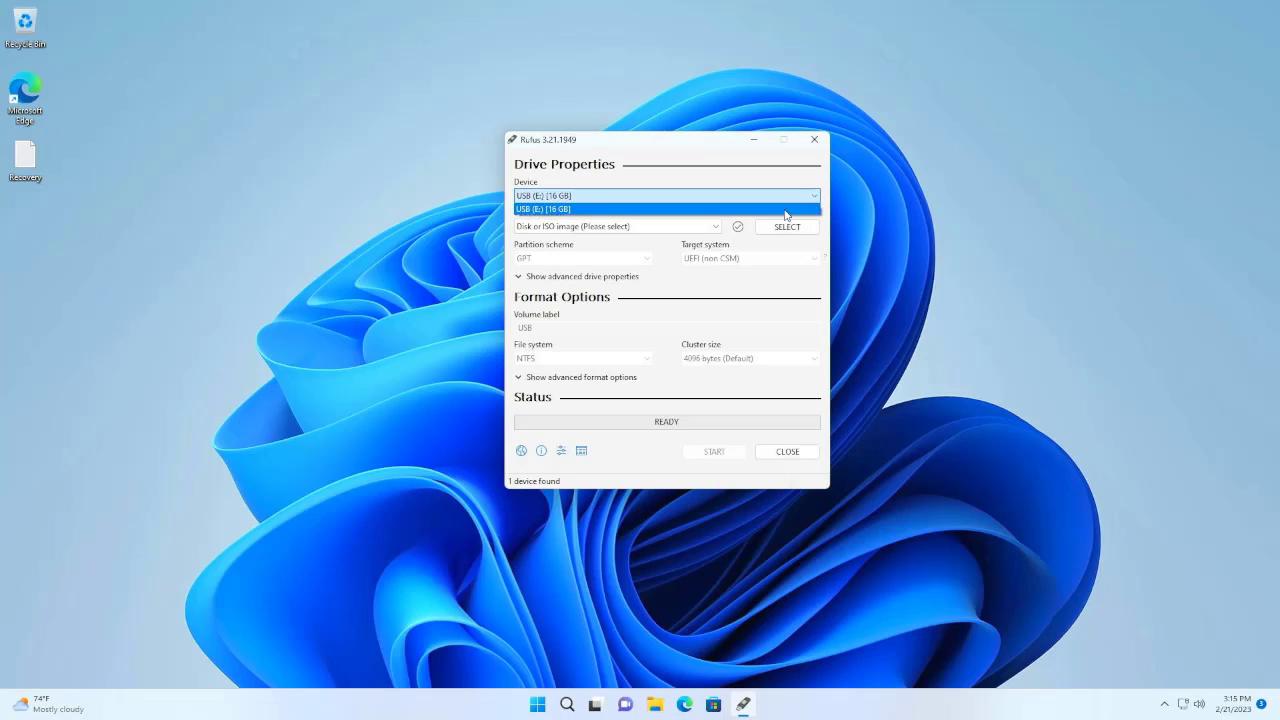
left_click(786, 209)
left_click(788, 227)
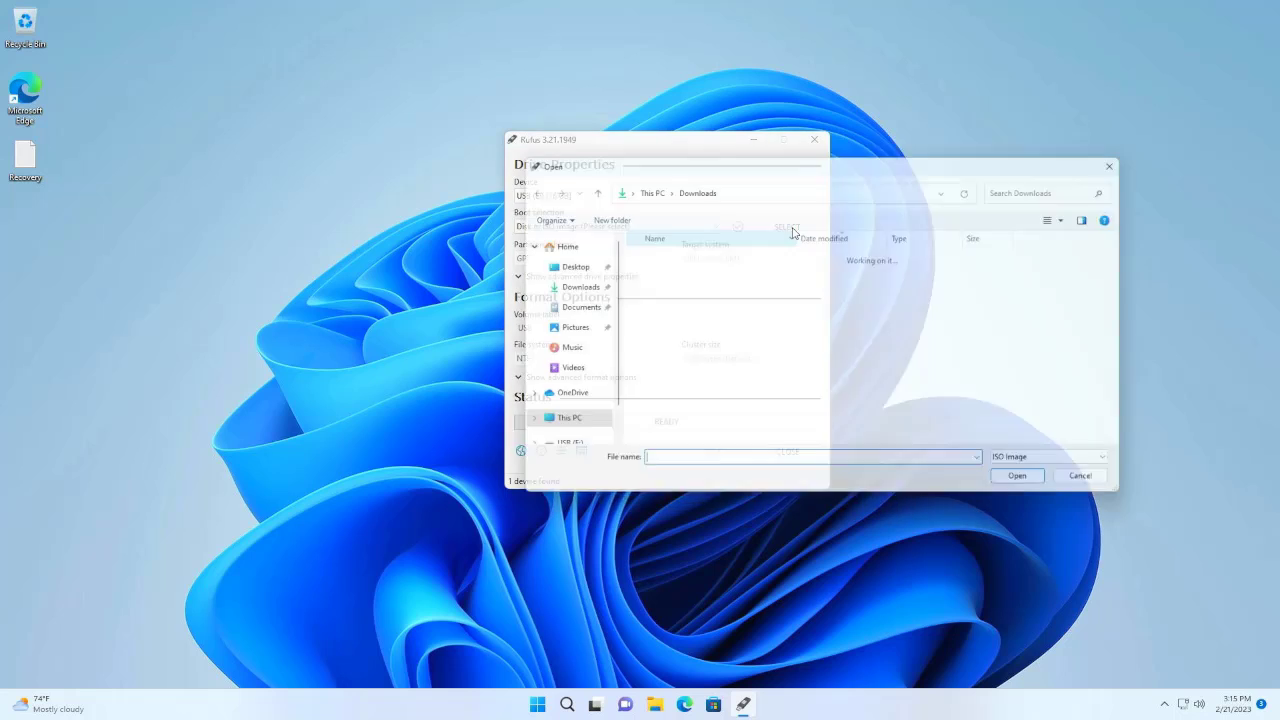
left_click(716, 274)
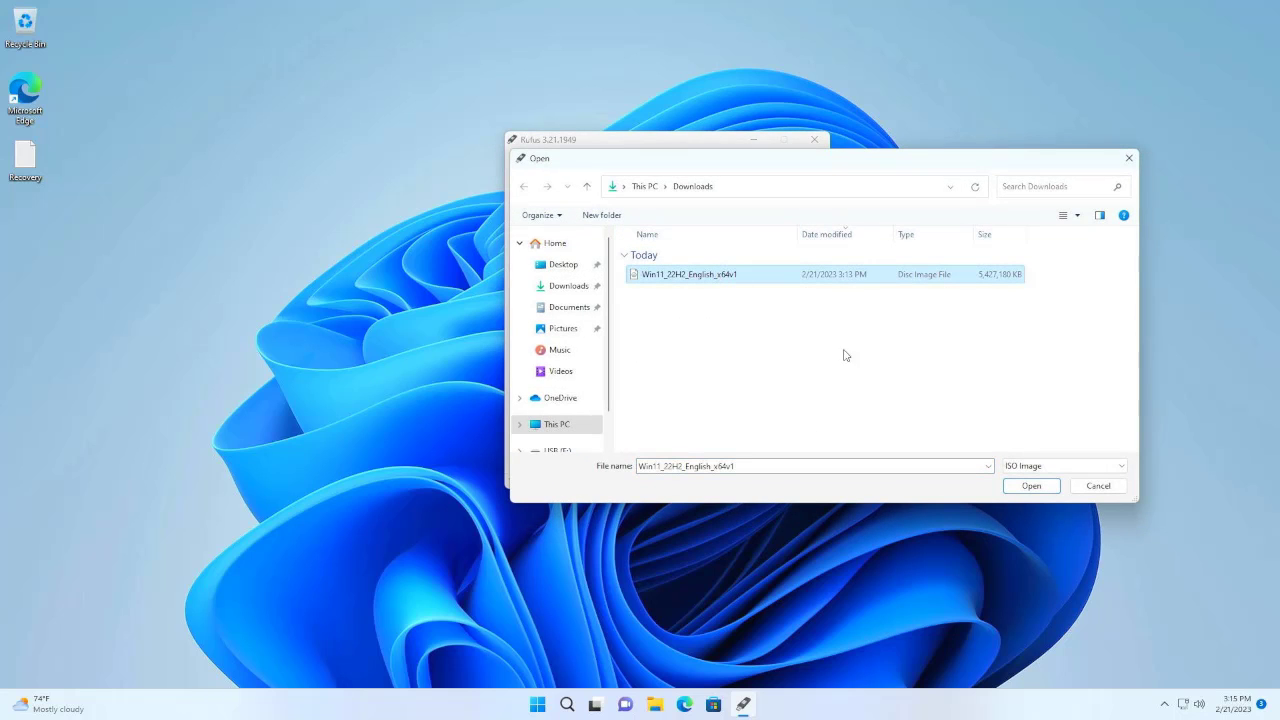
left_click(1020, 486)
left_click(714, 480)
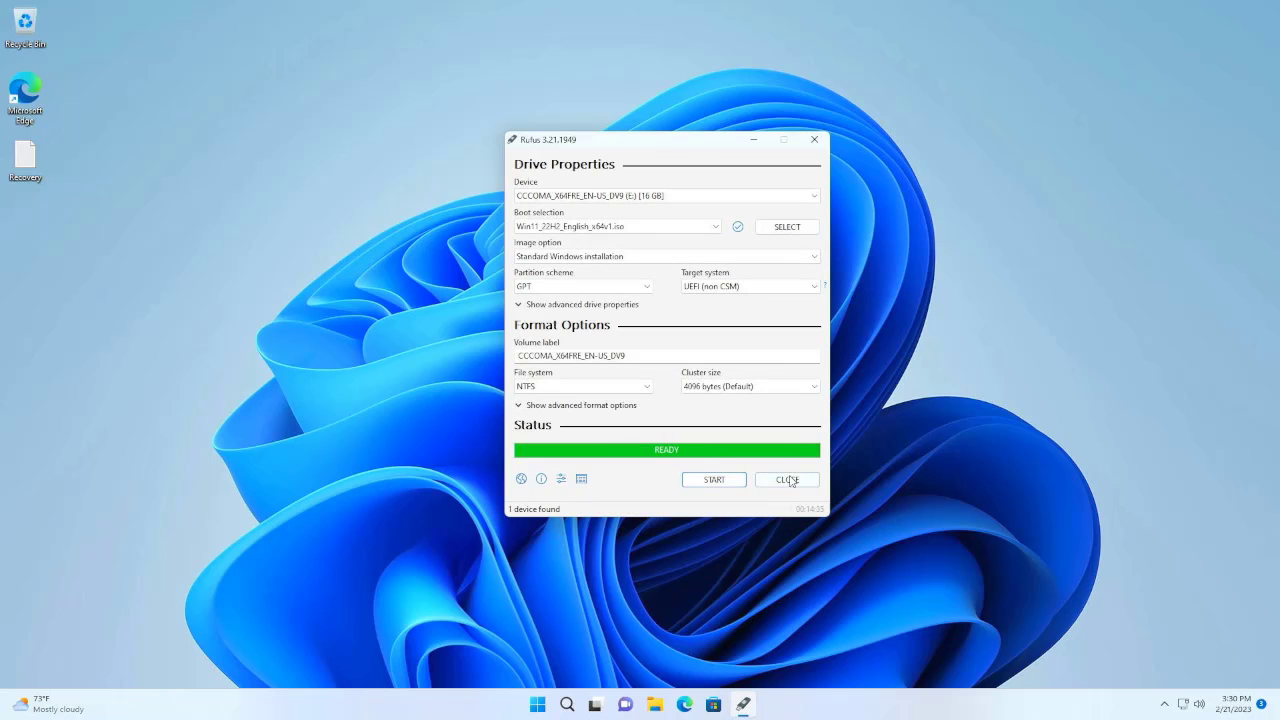
Close Rufus and move the Rufus program and Windows 11 ISO from Downloads to DATA (D:).
left_click(787, 479)
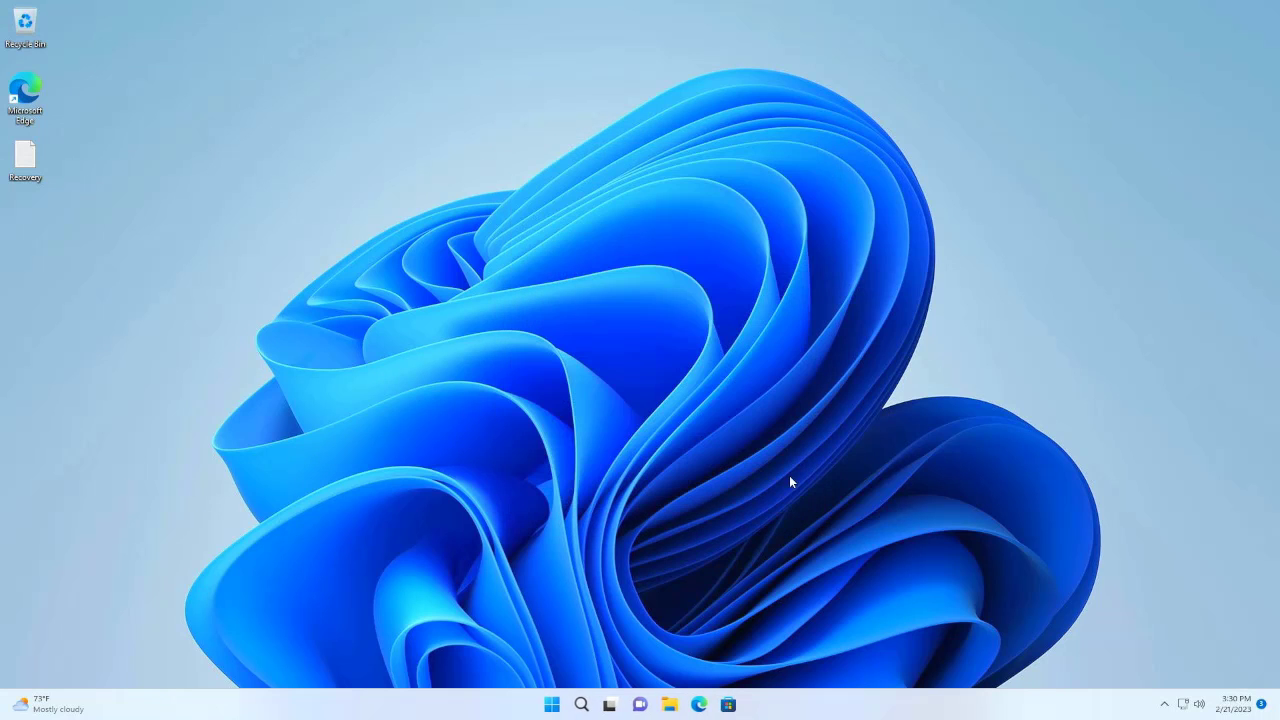
left_click(669, 704)
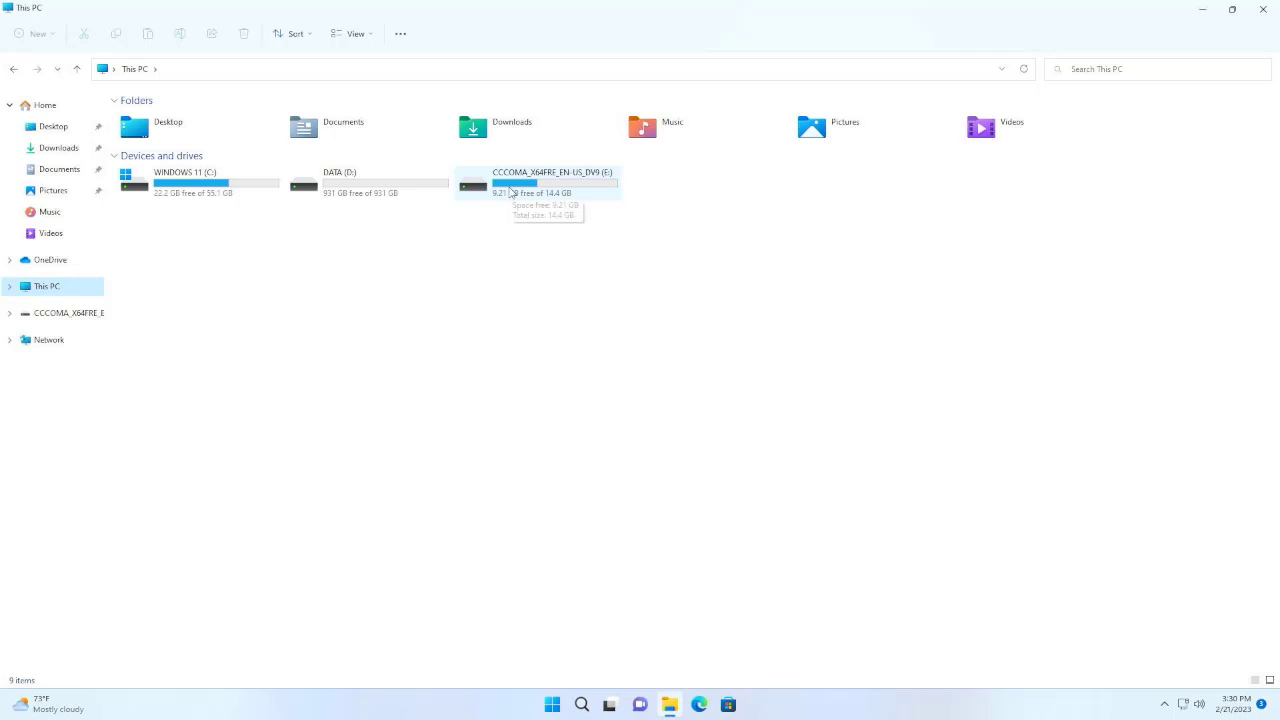
left_click(60, 147)
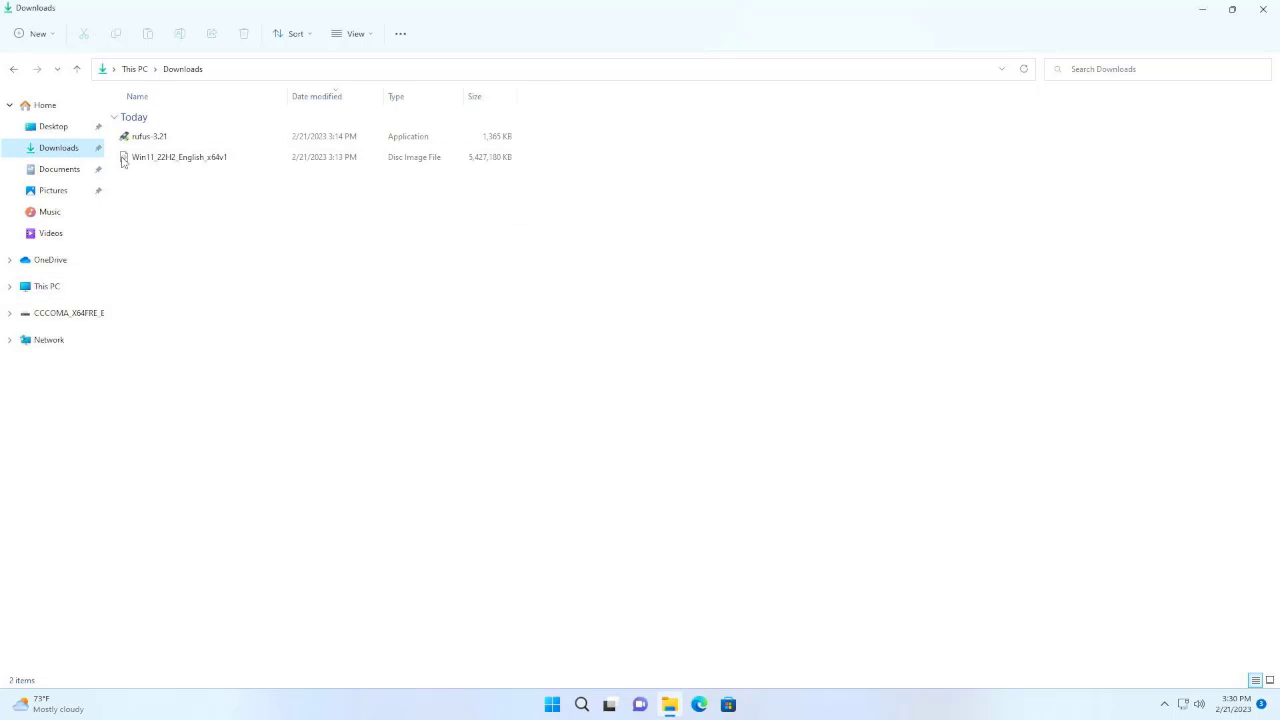
left_click_drag(133, 187, 155, 141)
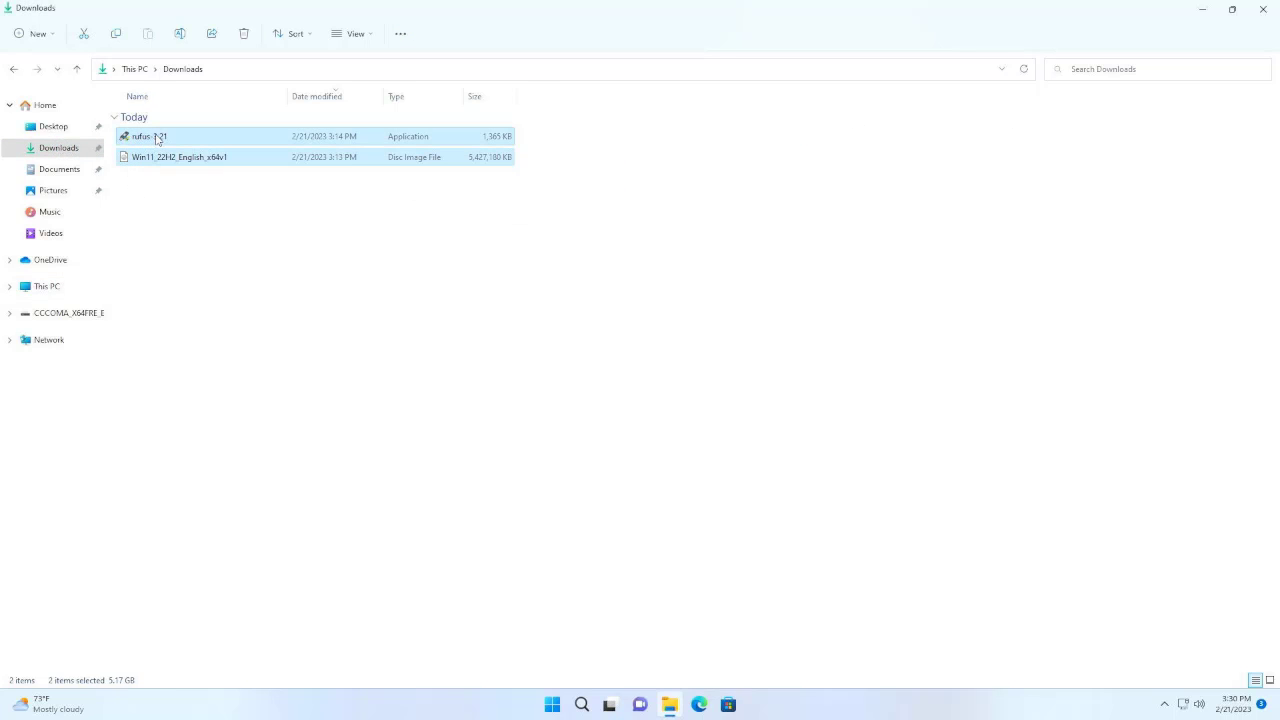
right_click(156, 139)
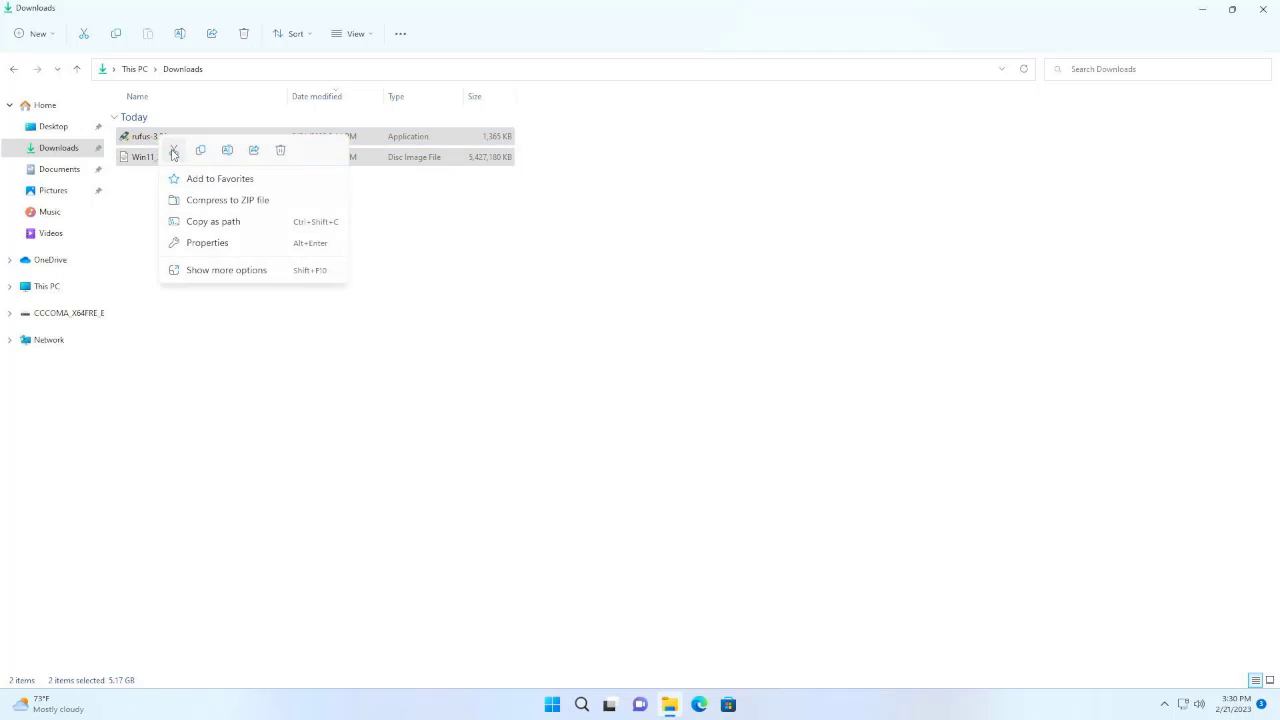
left_click(173, 150)
left_click(59, 287)
double_click(331, 201)
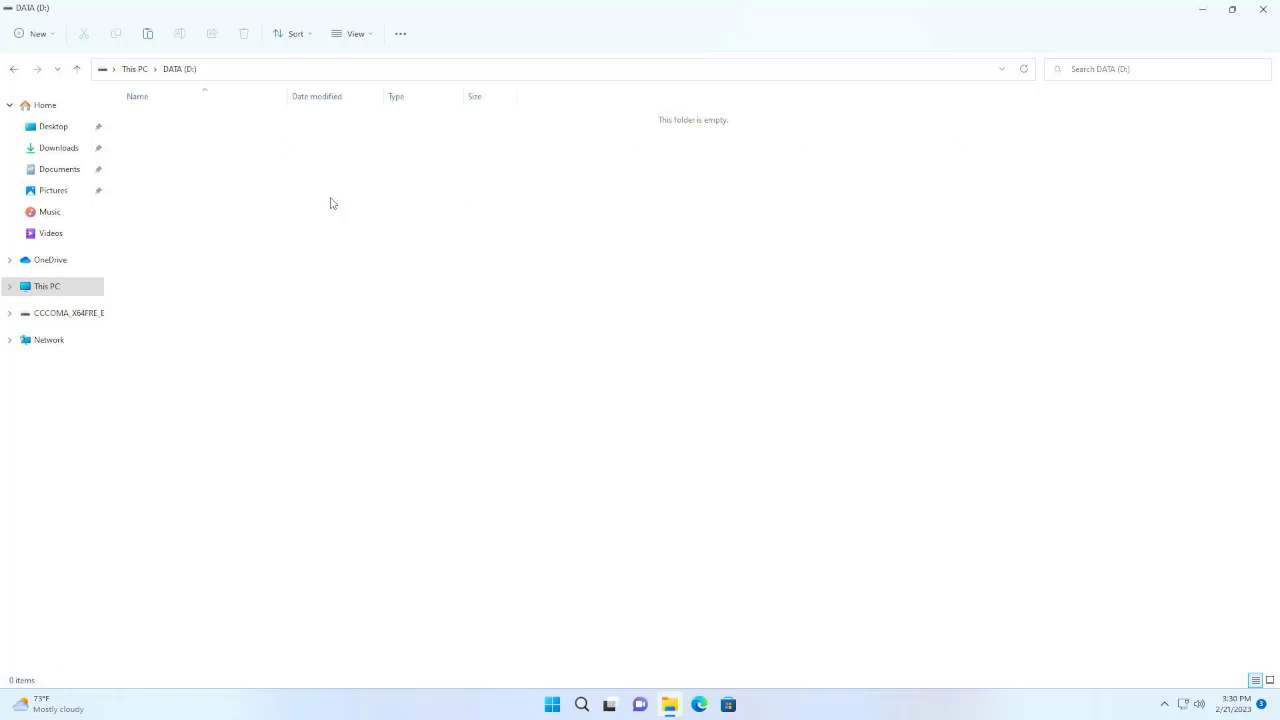
left_click(148, 36)
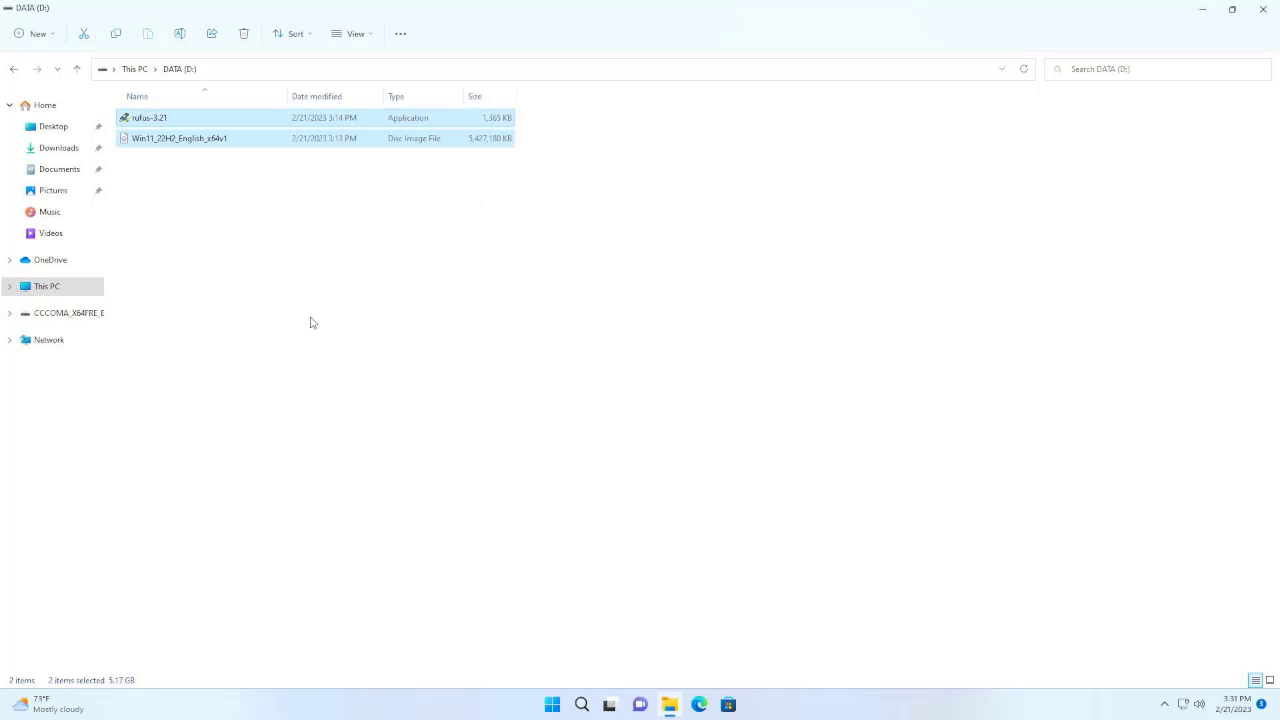
left_click(1263, 9)
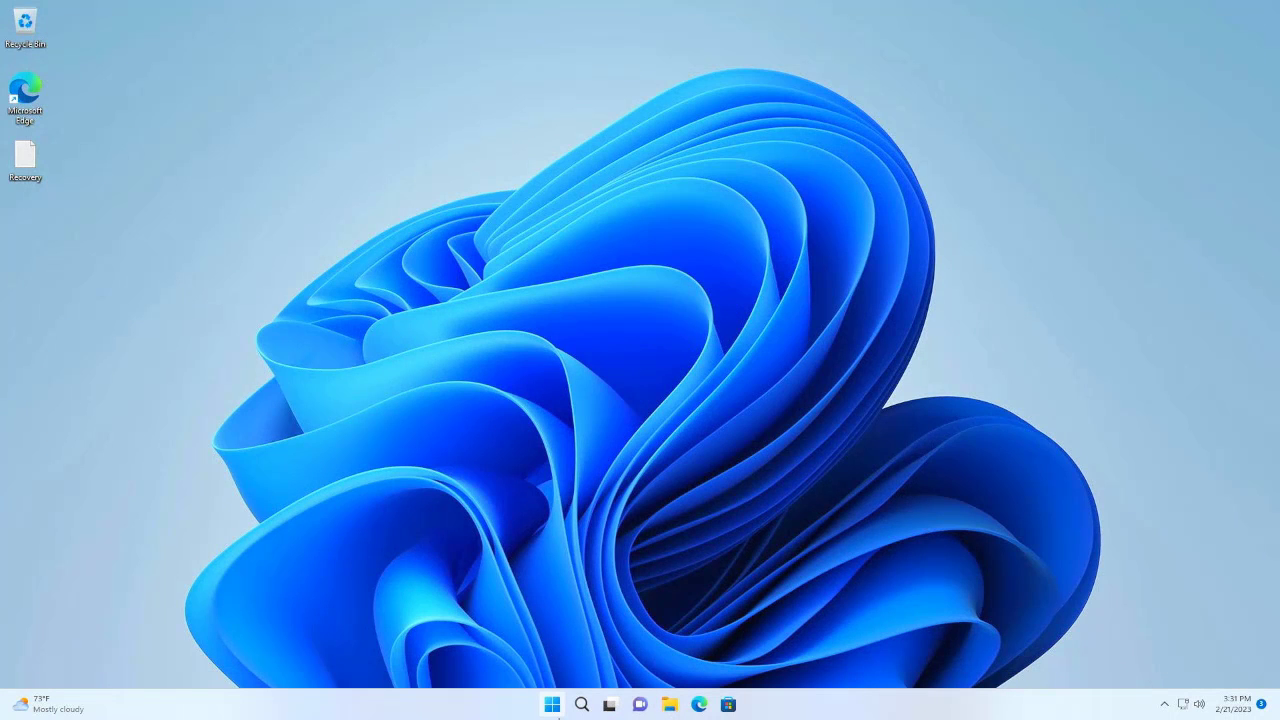
Restart the PC from the Start menu's power options.
left_click(554, 706)
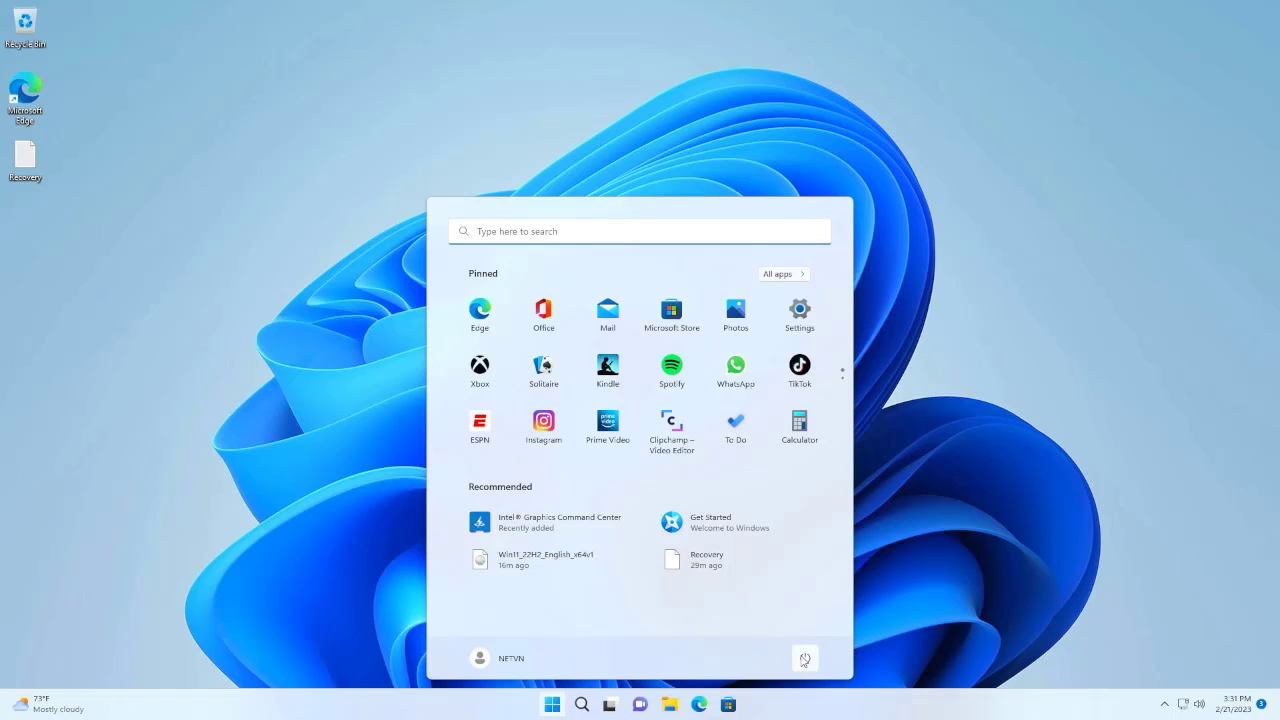
left_click(805, 659)
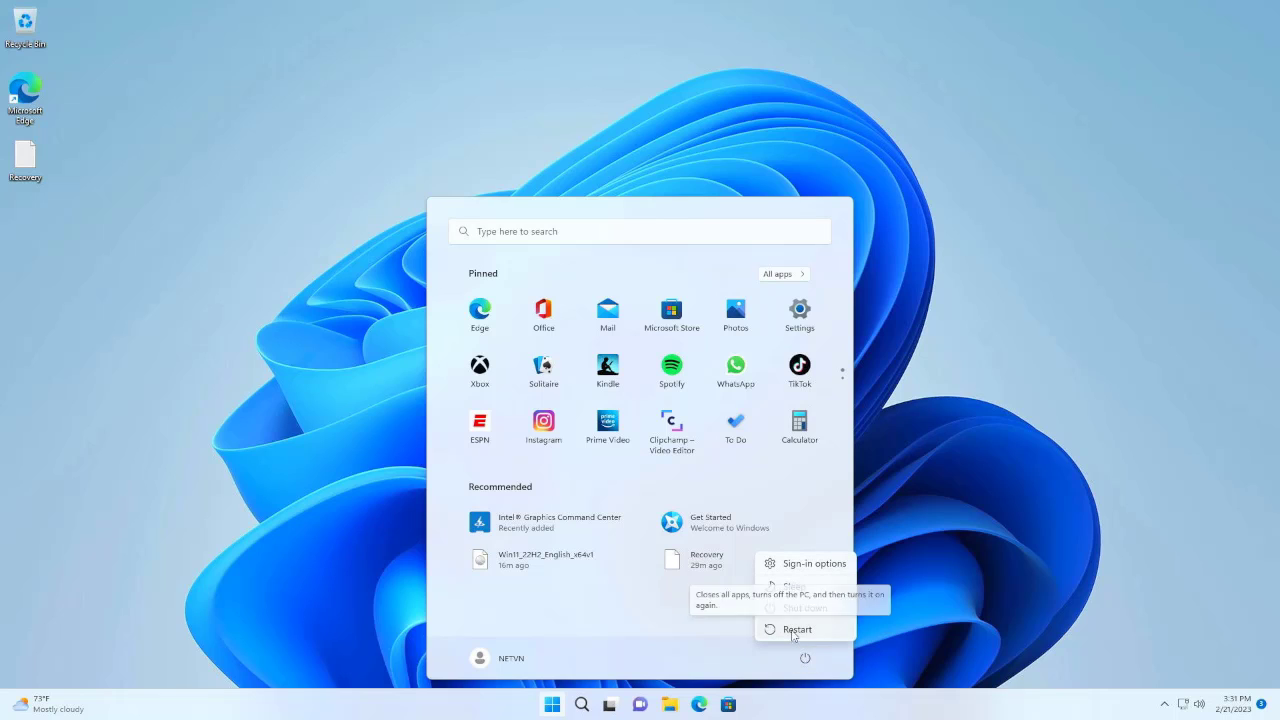
left_click(792, 630)
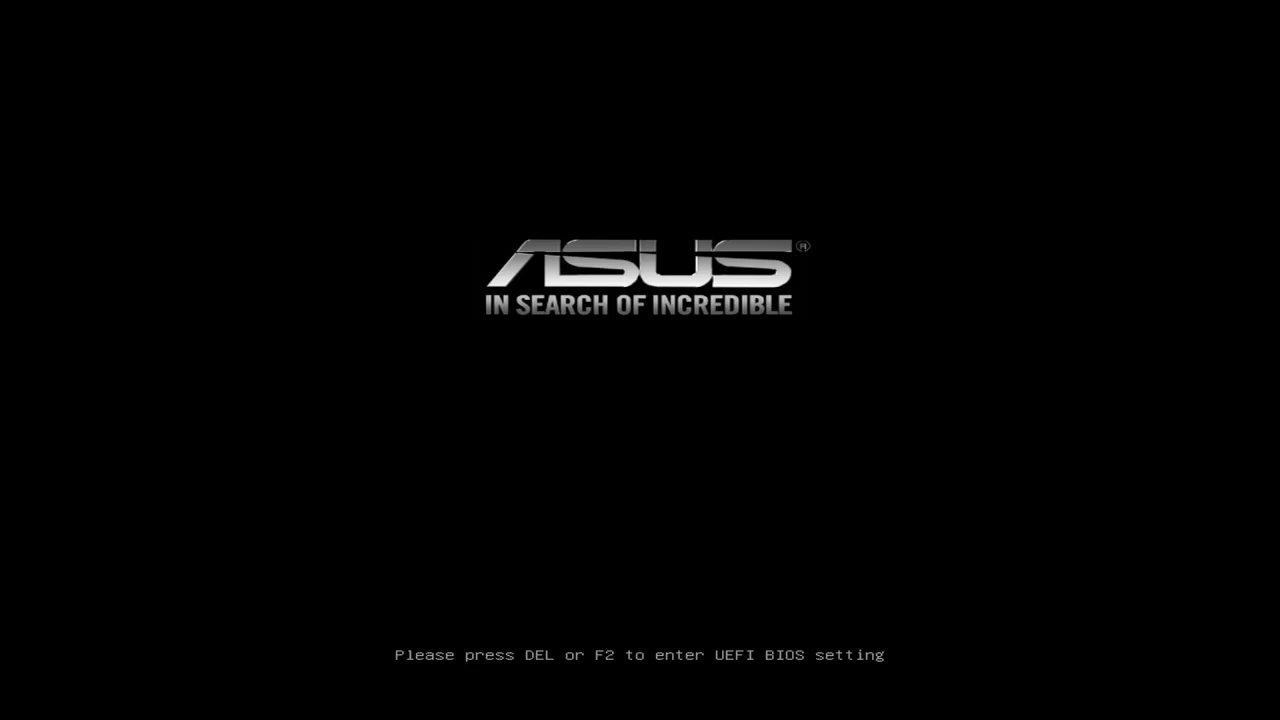
Set UEFI: KingstonDataTraveler Partition 1 as Boot Option #1 and save with F10.
key("Delete")
key("Right")
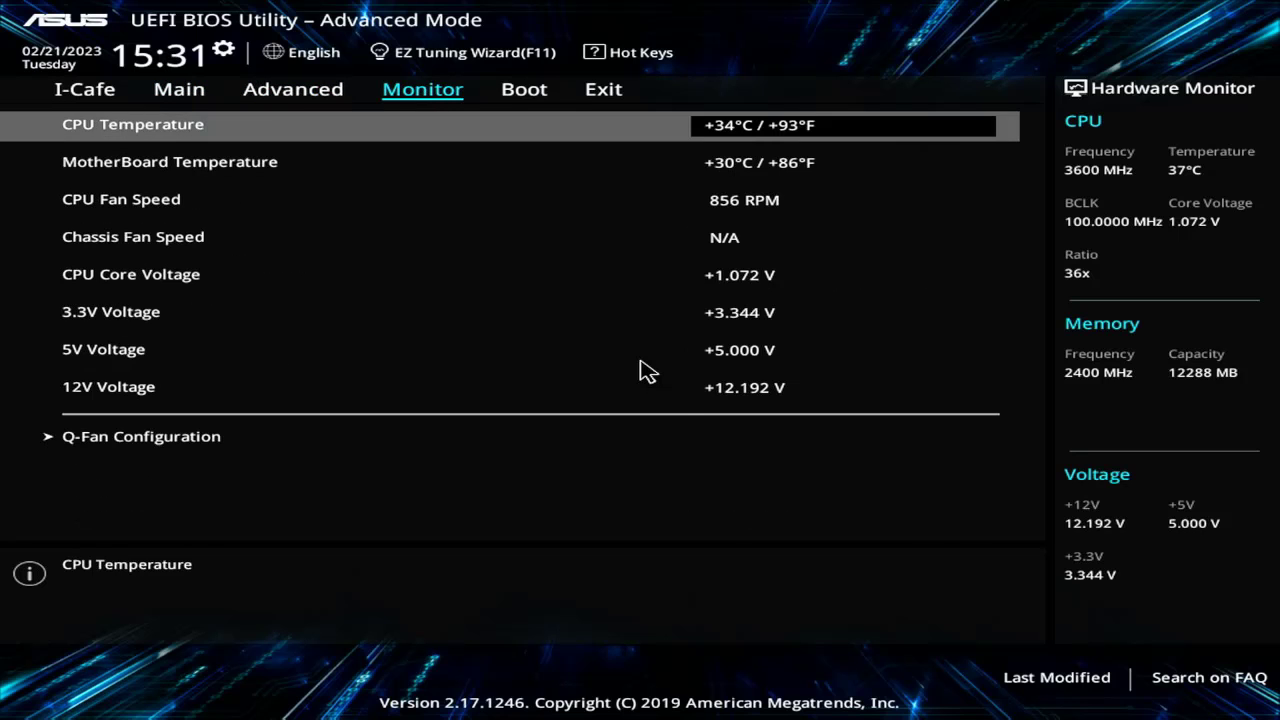
key("Right")
key("Down")
key("Down")
key("Down")
key("Down")
key("Down")
key("Down")
key("Return")
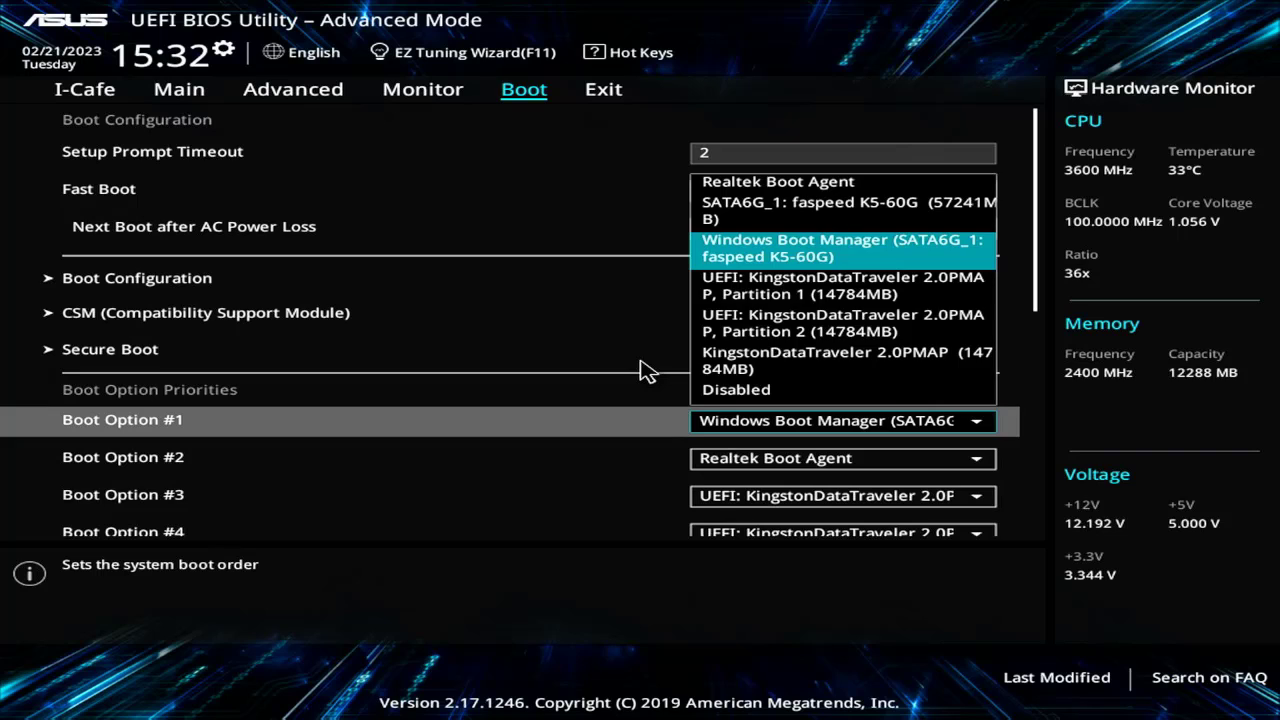
key("Down")
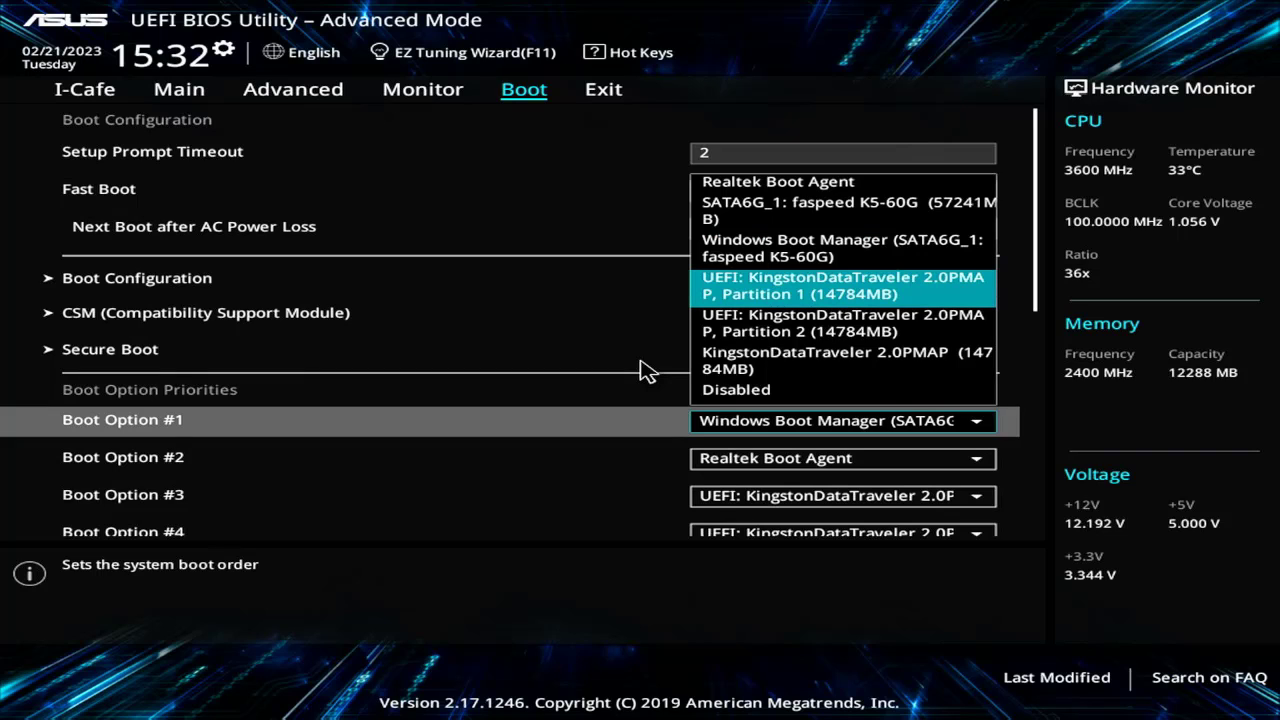
key("Return")
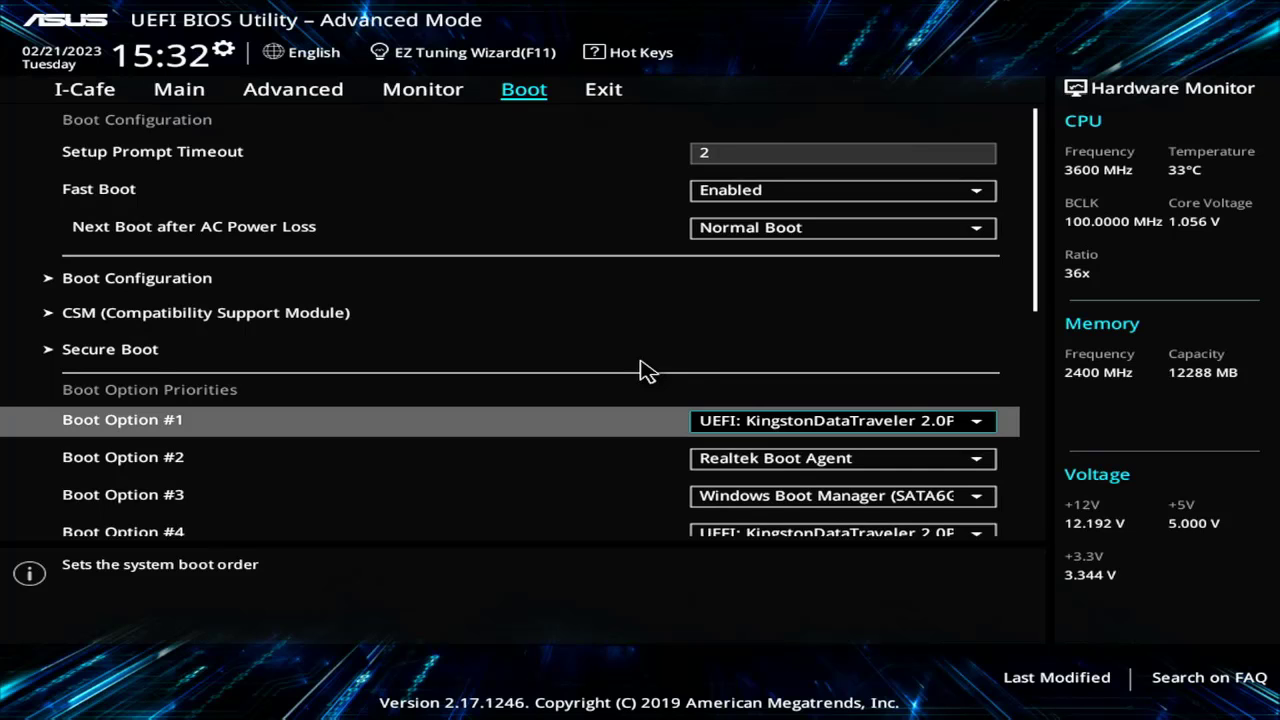
key("F10")
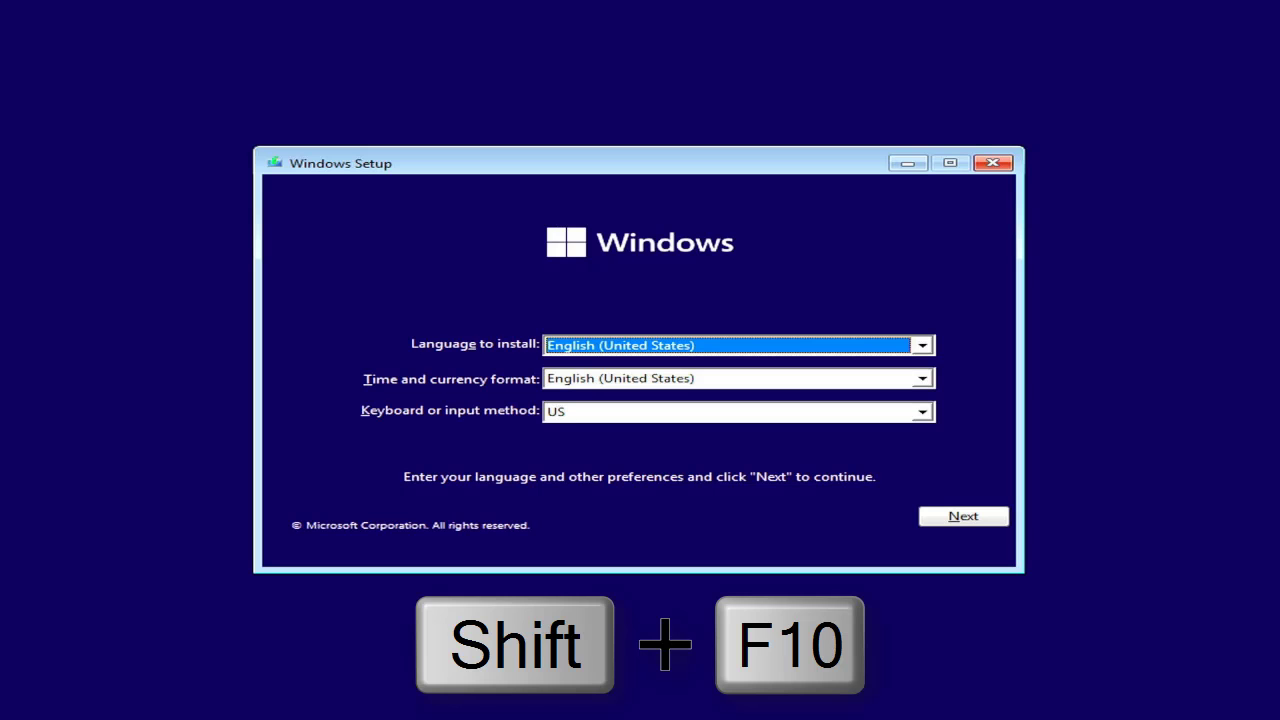
Open a console with Shift+F10, run diskpart's 'list vol', and identify WINDOWS 11 (C) and DATA (D).
key("shift+F10")
type("d")
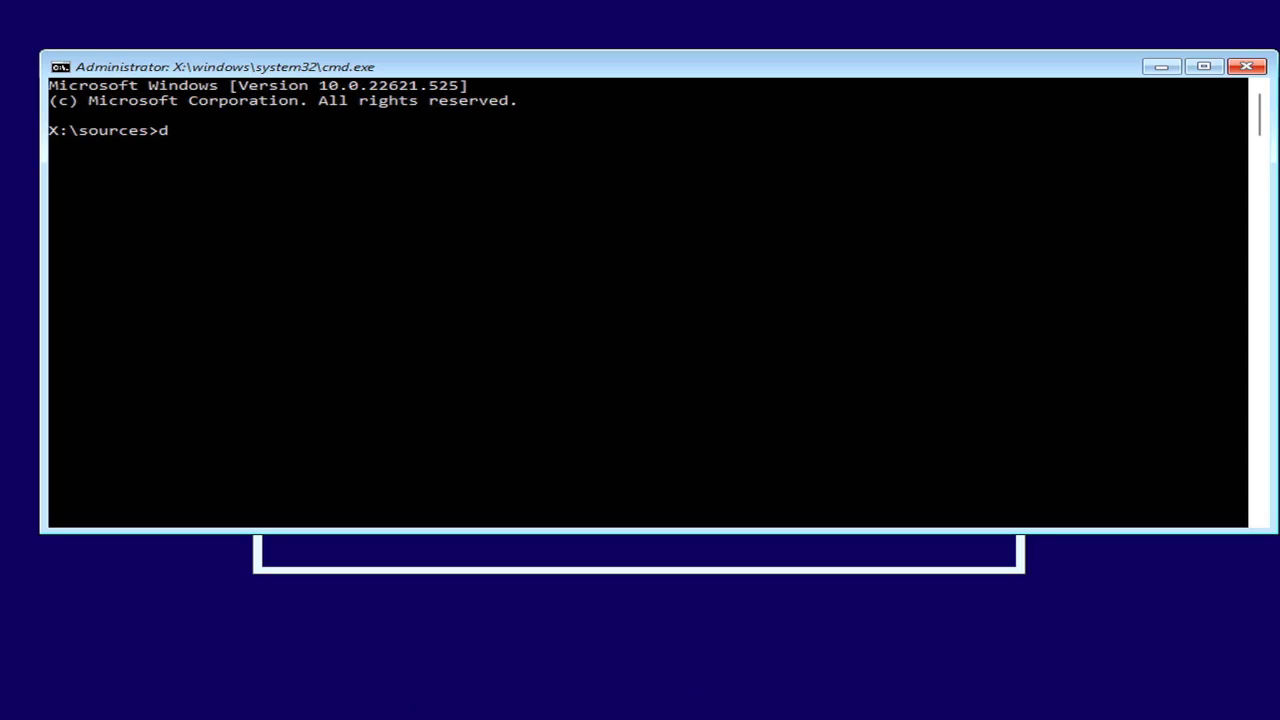
type("kpart")
key("Return")
type("list vol")
key("Return")
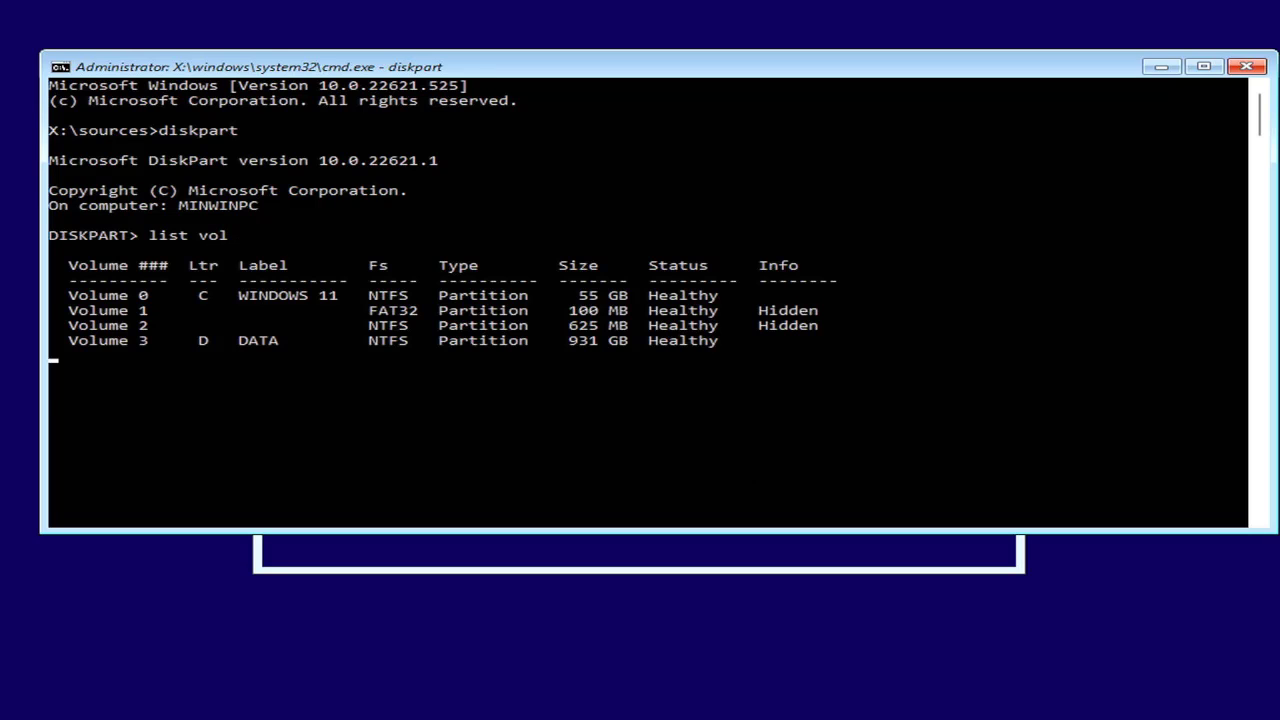
left_click_drag(70, 295, 342, 300)
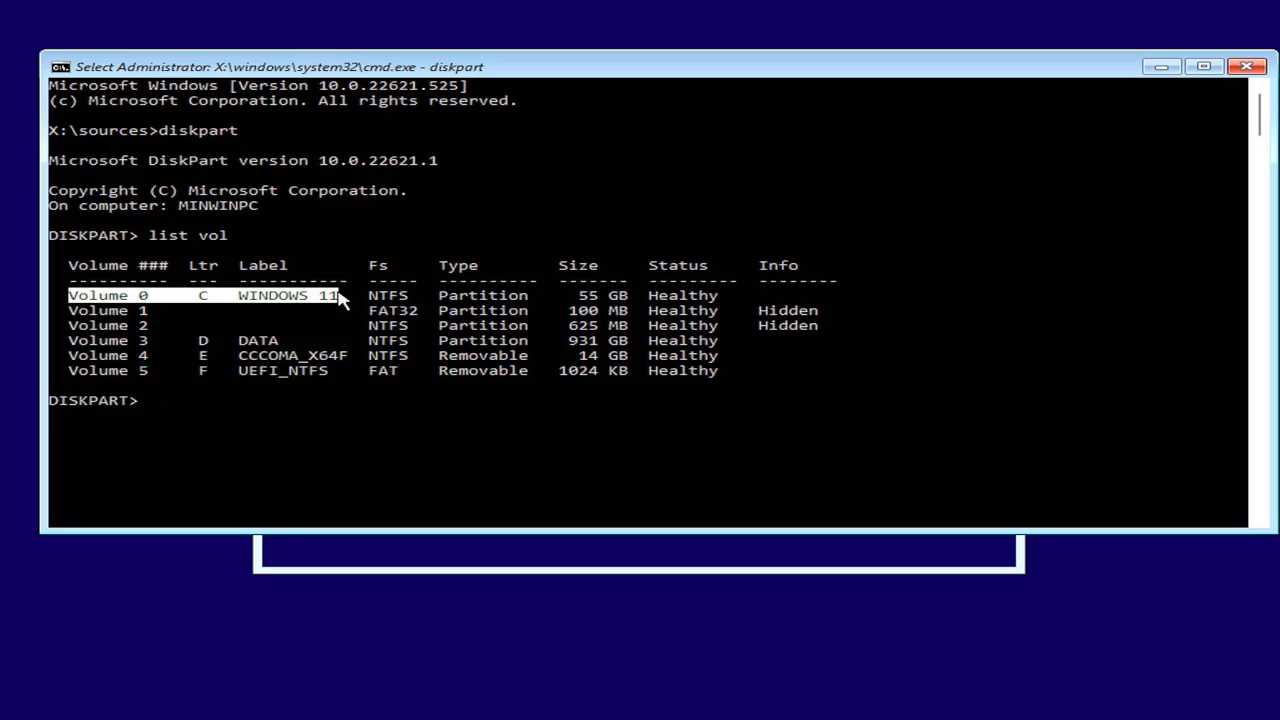
left_click_drag(70, 340, 290, 342)
Exit diskpart and capture C:\ into D:\install.wim named 'Recovery' with maximum compression.
type("ex")
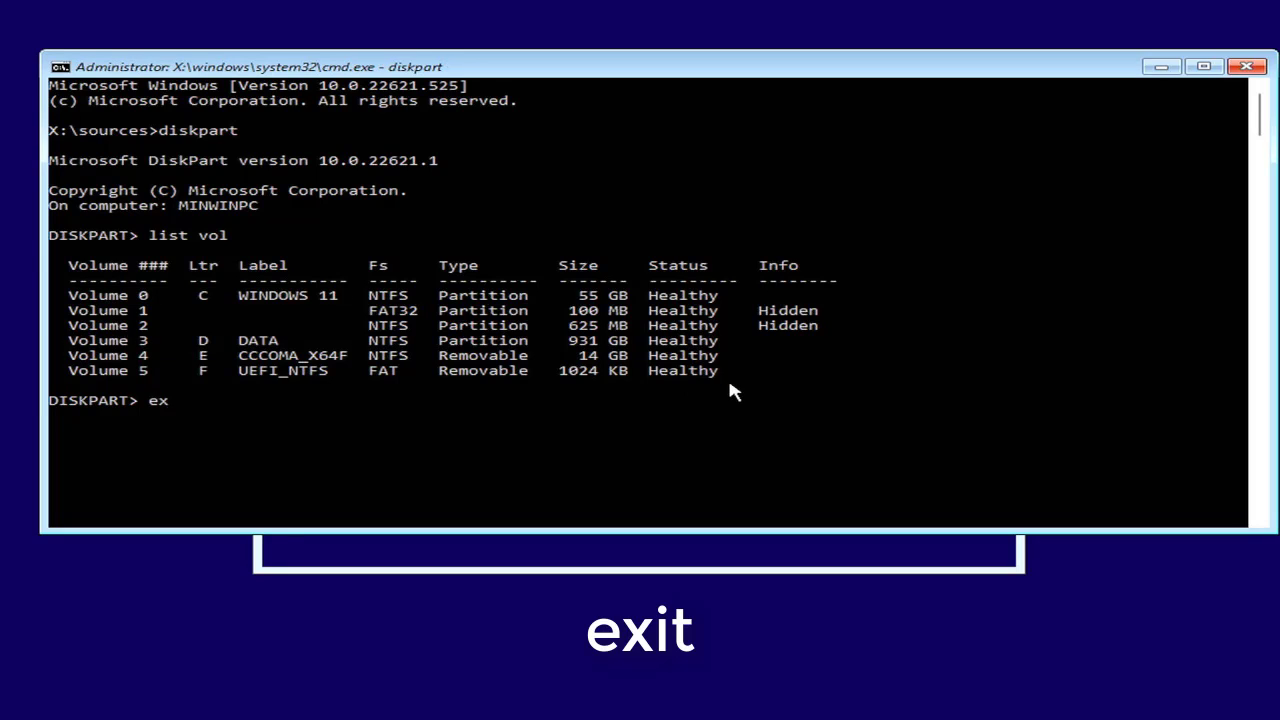
type("it")
key("Return")
type("dism /cap")
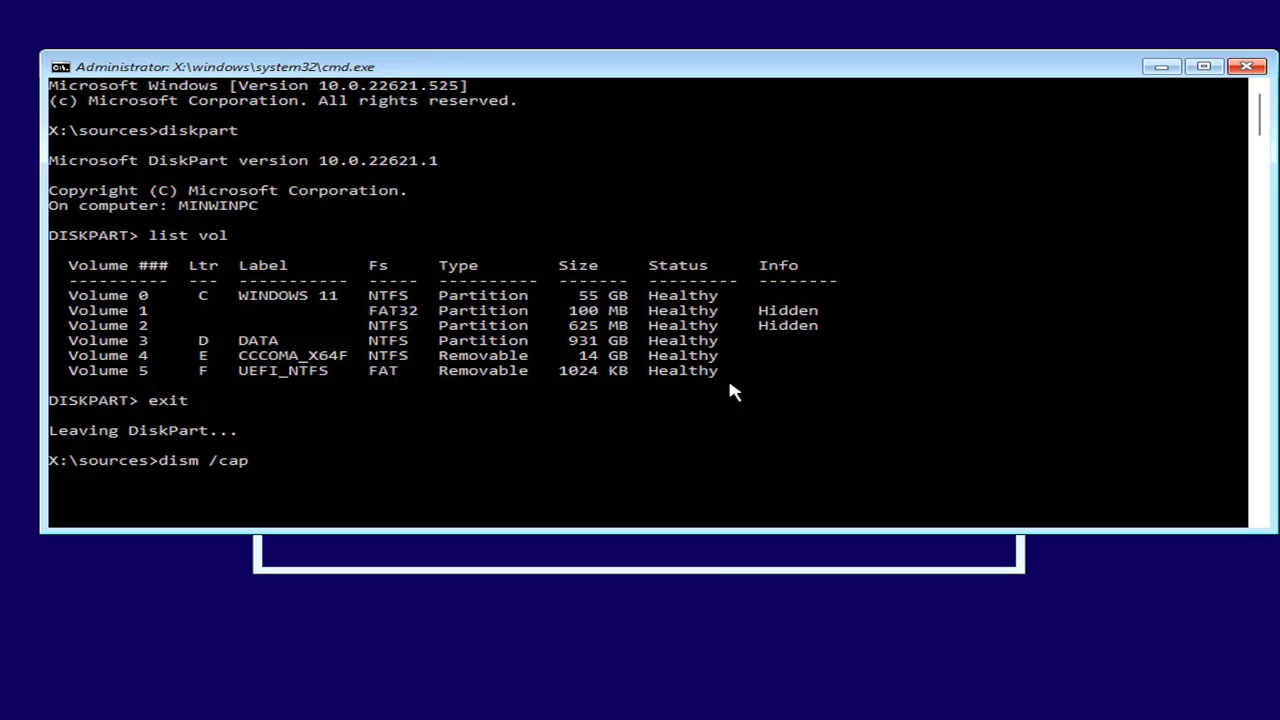
type("ture-image ")
type("/imagefile")
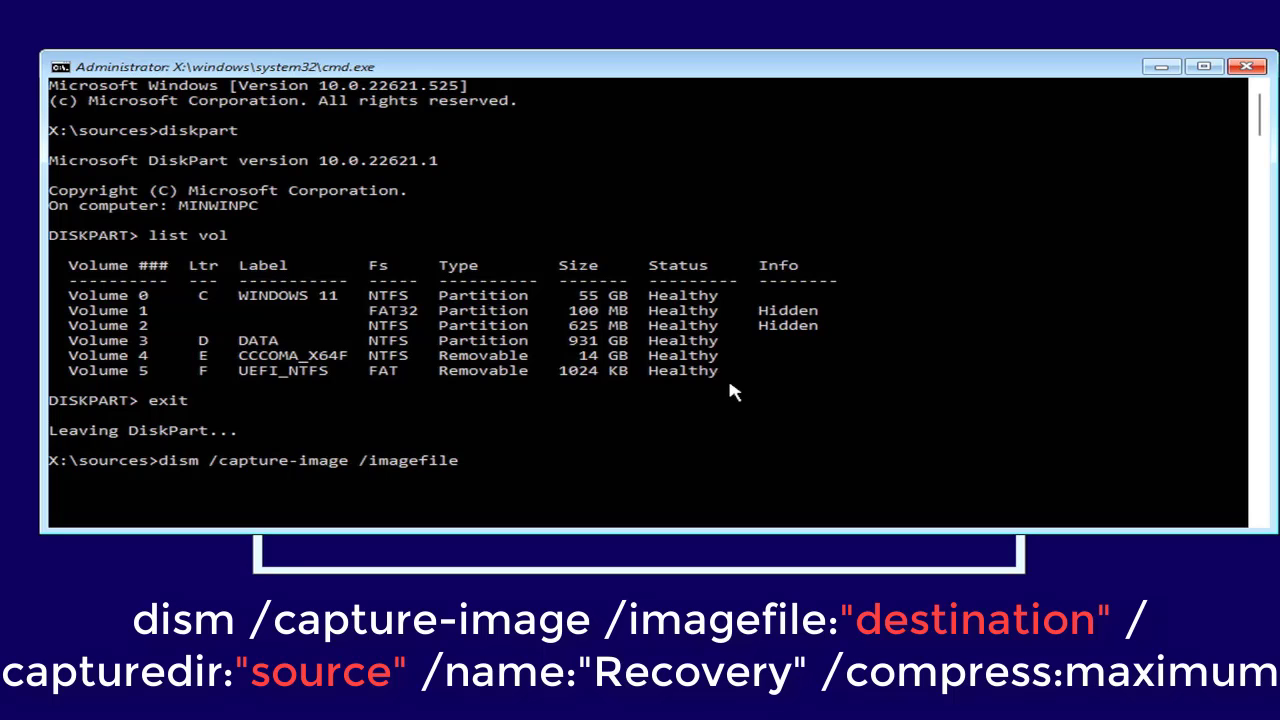
type(":")
left_click_drag(70, 340, 268, 345)
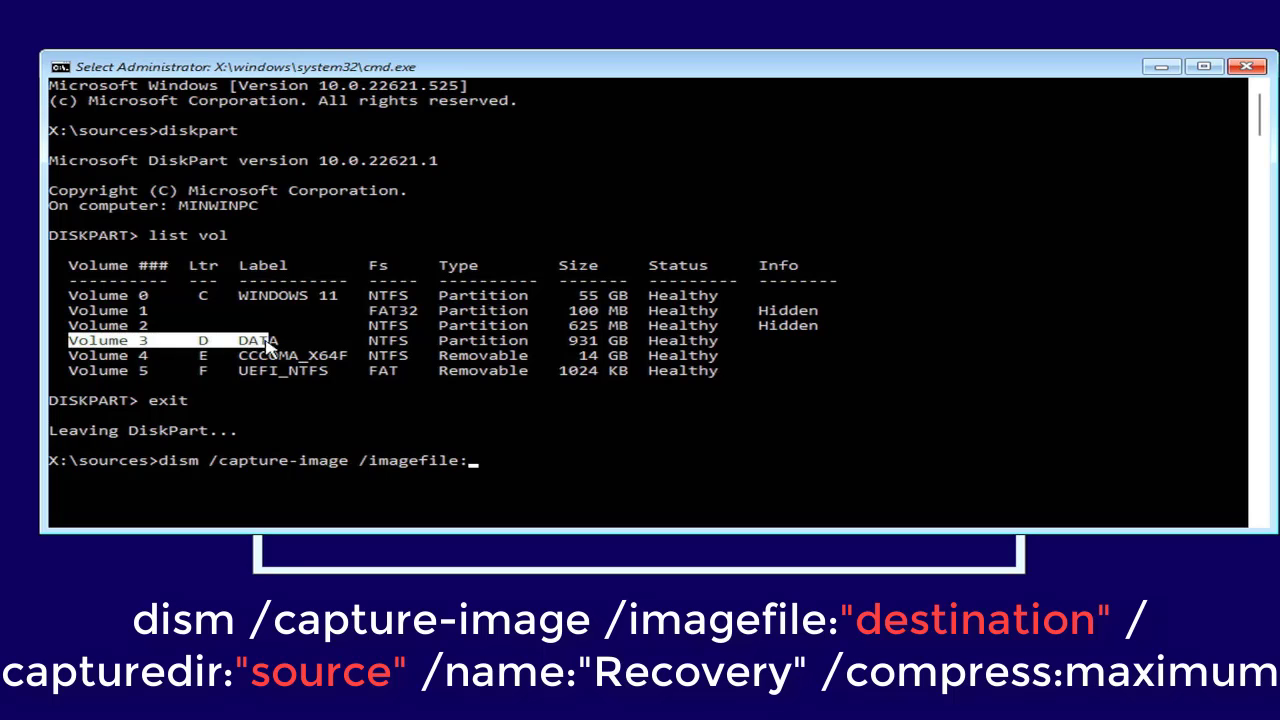
type("D:\\install.wim ")
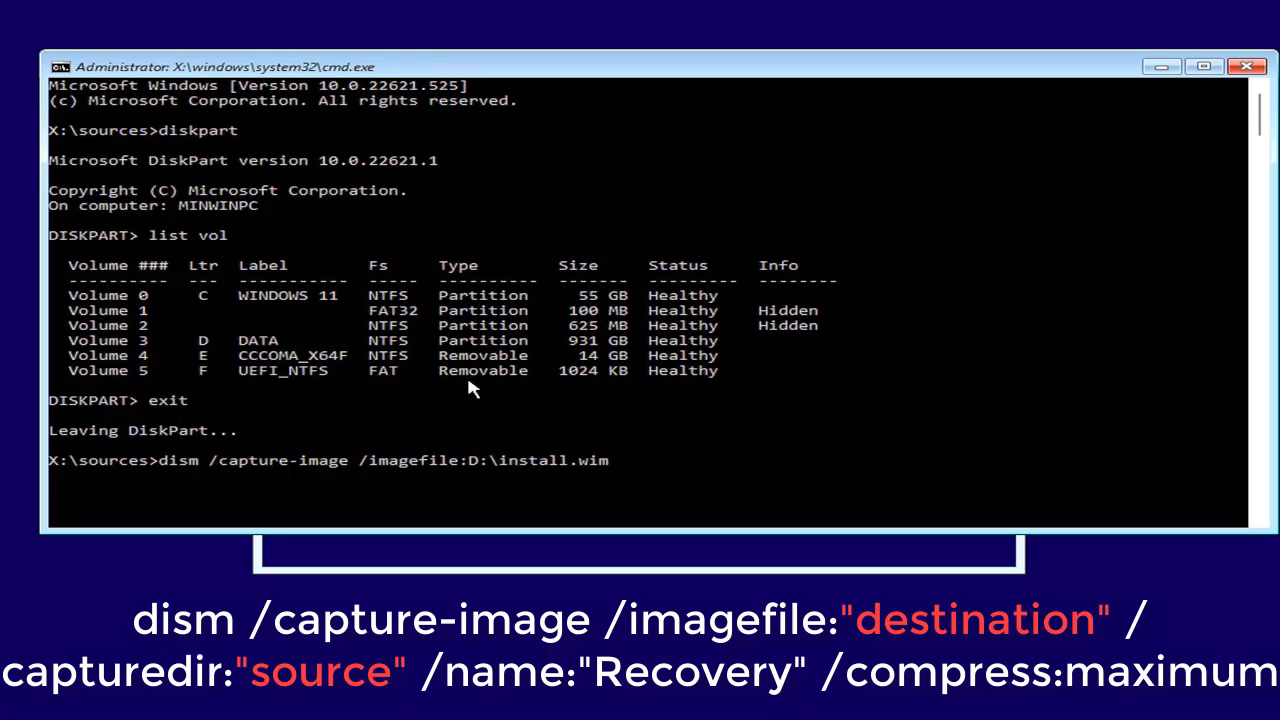
type("/capturedir:")
left_click_drag(72, 295, 337, 310)
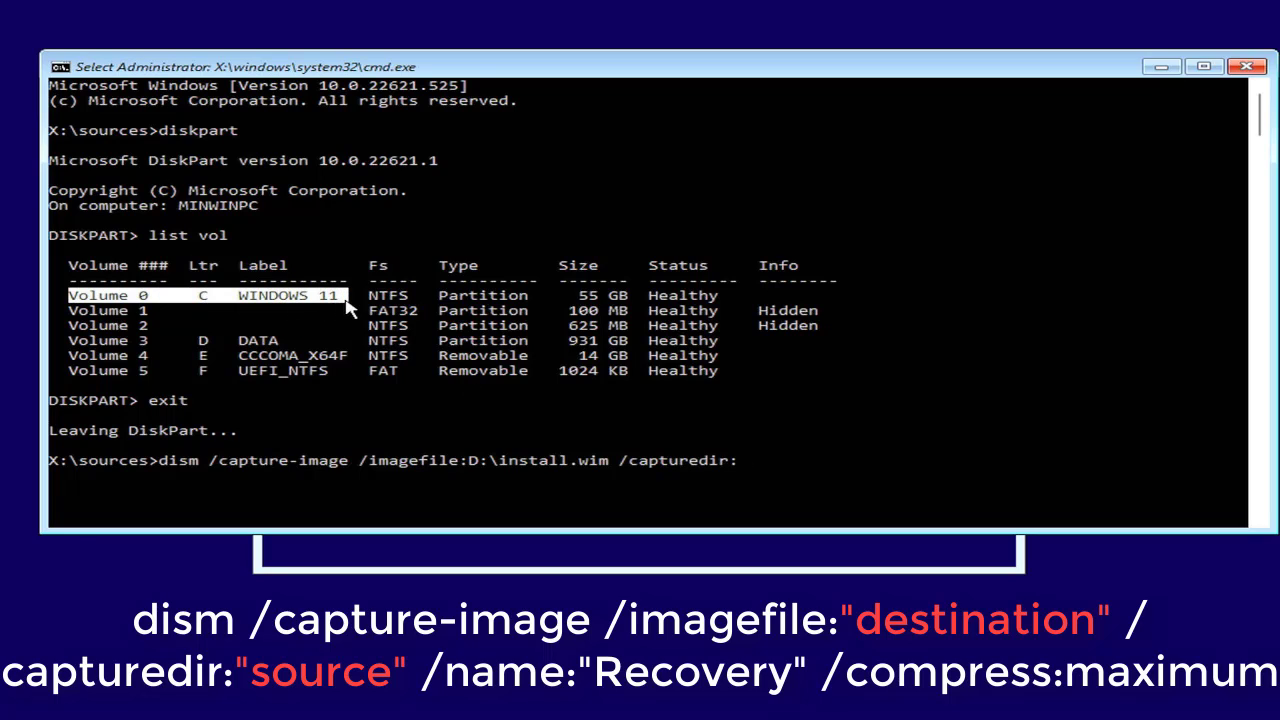
type("C:\\")
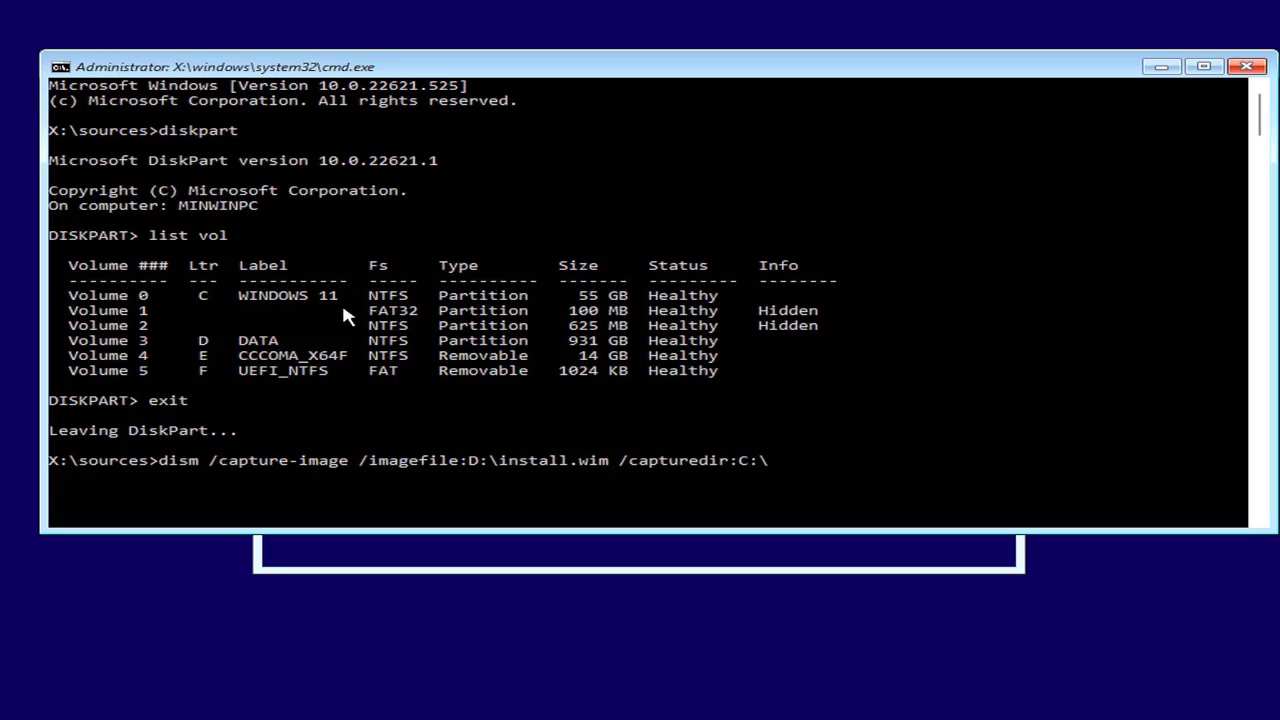
type(" /name:\"Recovery")
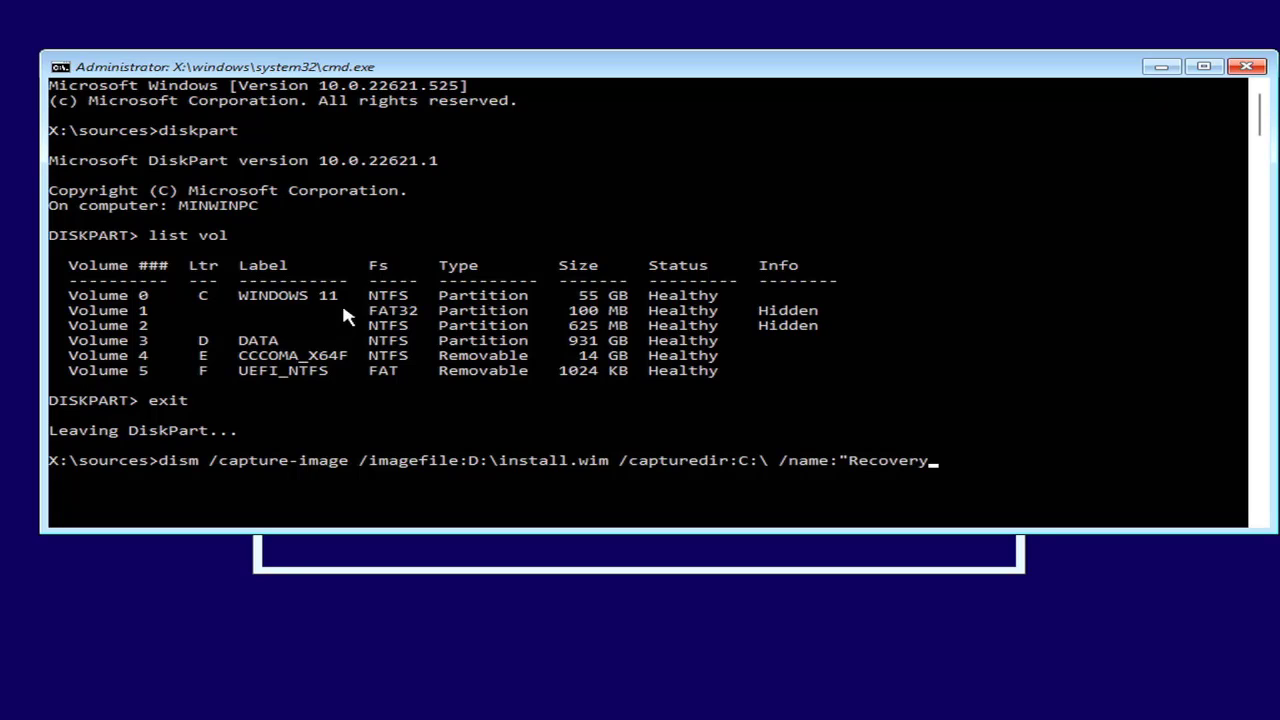
type("\" /compress")
type(":maximum")
key("Return")
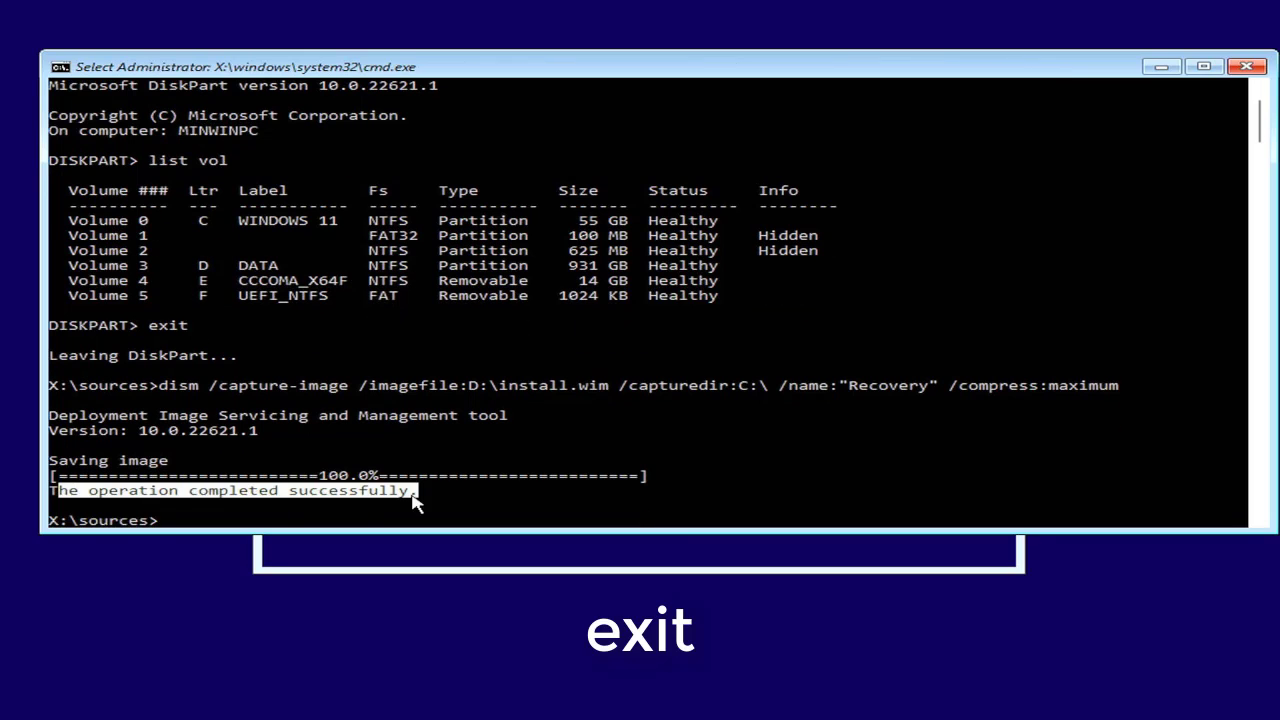
Exit the command console and confirm cancelling the Windows installation.
type("exit")
key("Return")
left_click(993, 163)
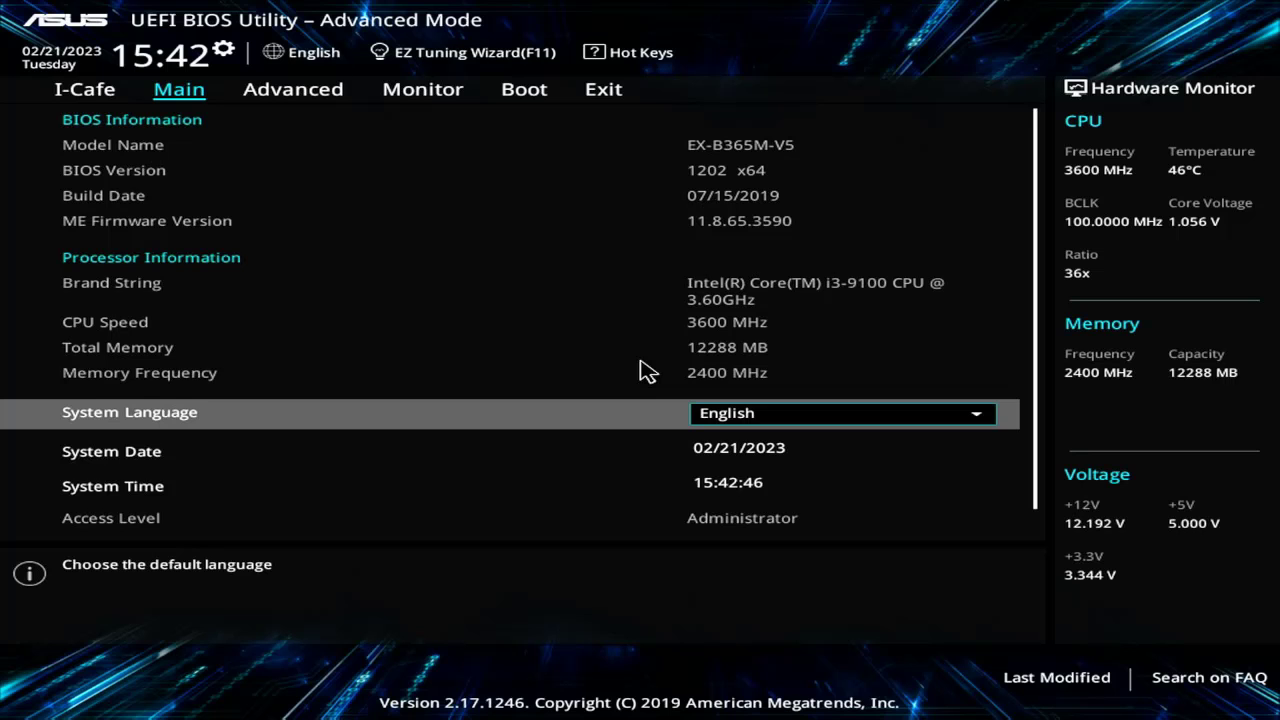
Make Windows Boot Manager Boot Option #1 and save the change with F10.
key("Right")
key("Right")
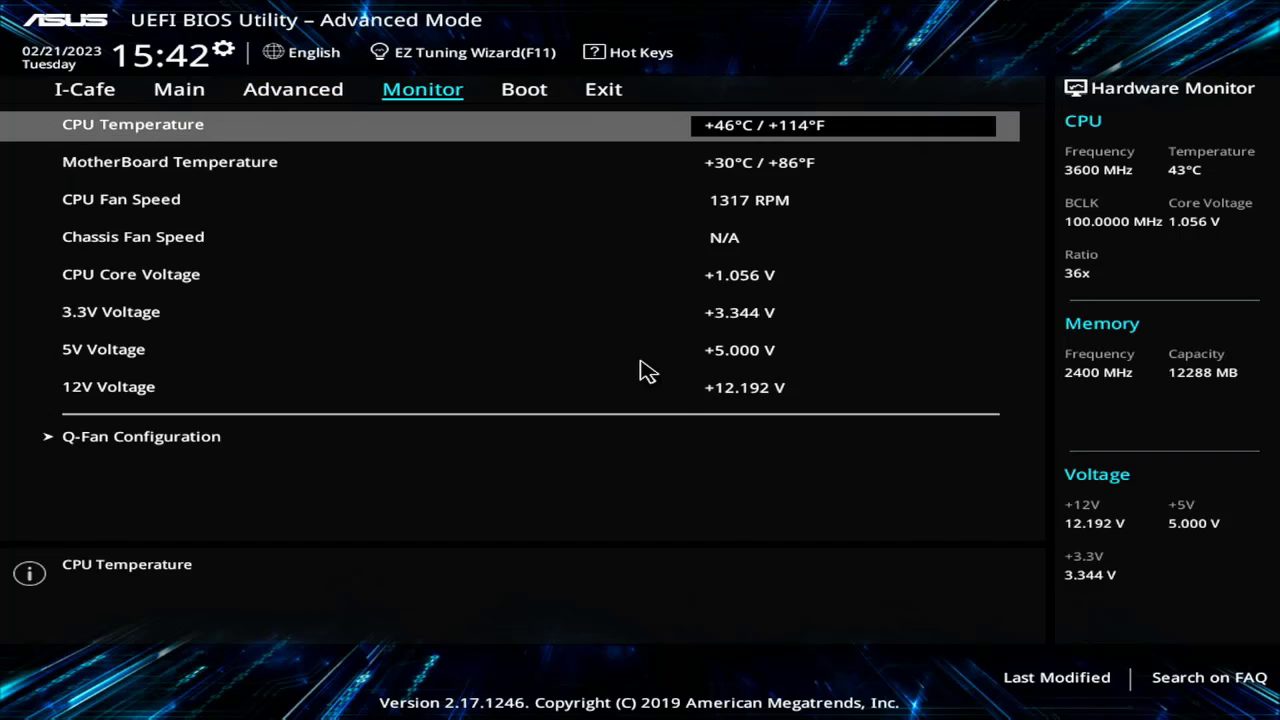
key("Right")
key("Down")
key("Down")
key("Down")
key("Down")
key("Down")
key("Down")
key("Return")
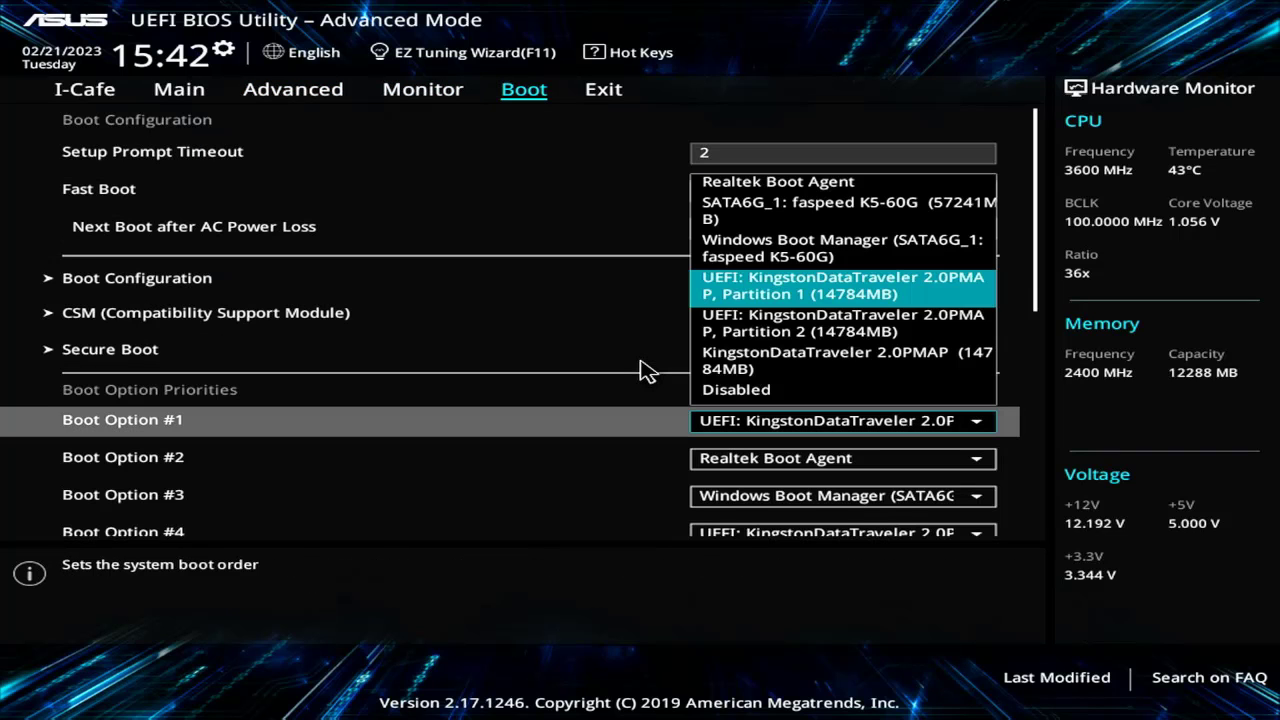
key("Up")
key("Return")
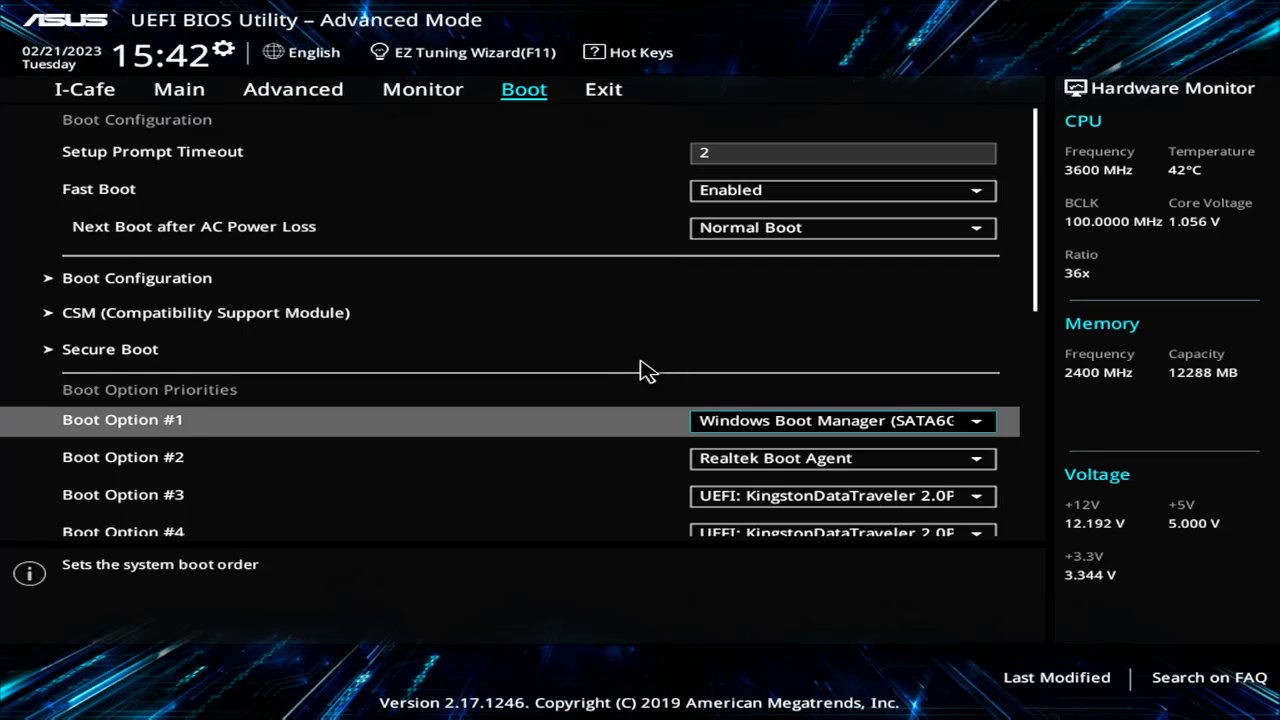
key("F10")
key("Return")
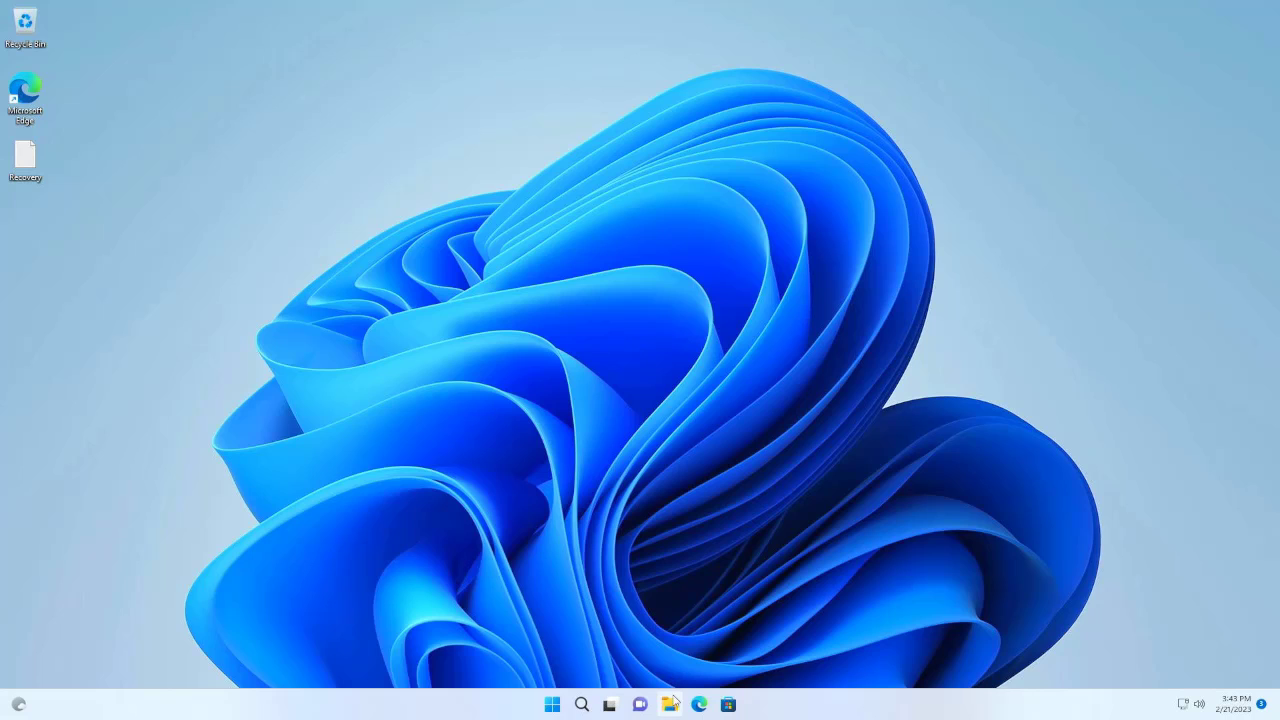
Check that the 5.84 GB install.wim is on DATA (D:), then open Disk Management.
left_click(670, 704)
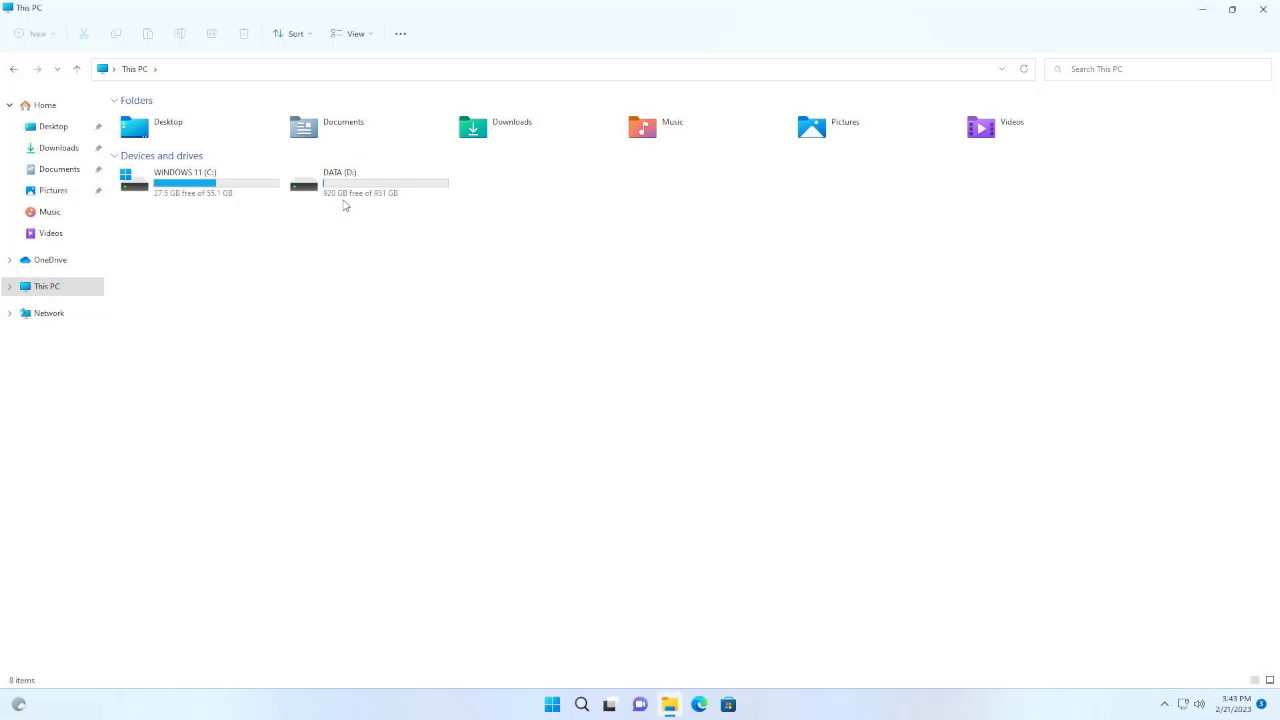
double_click(345, 195)
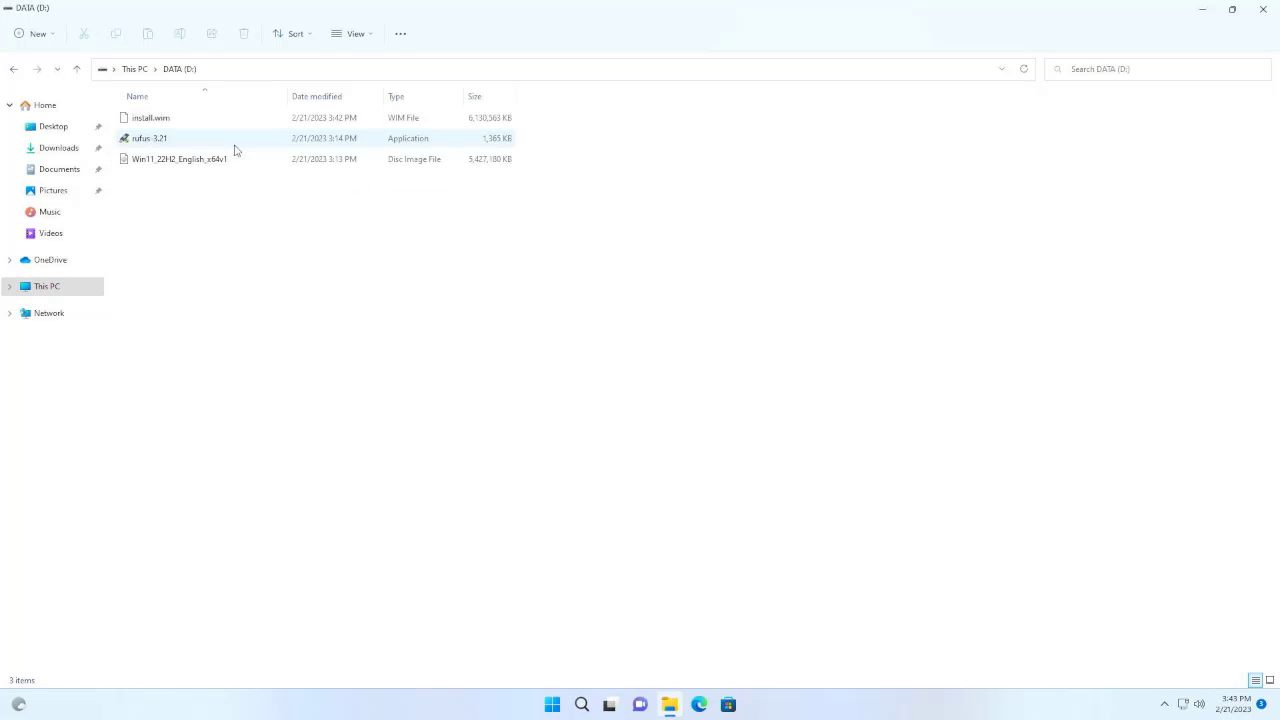
left_click(194, 121)
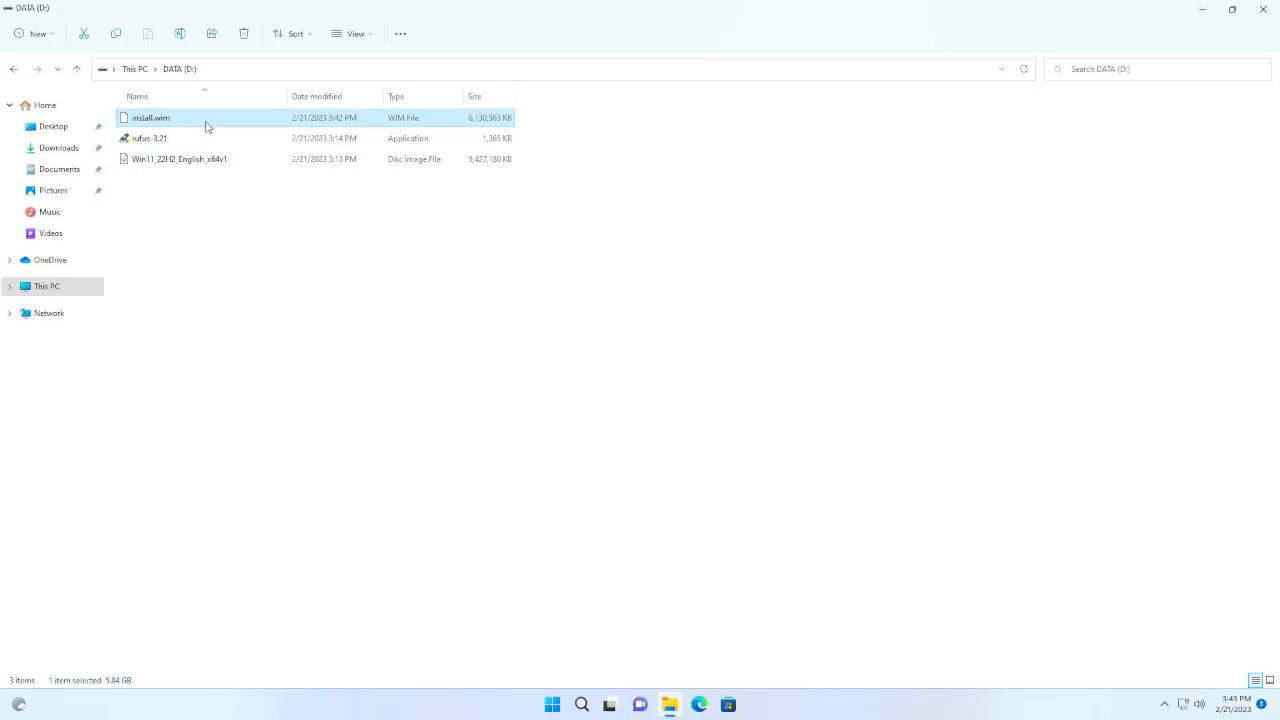
left_click(1263, 9)
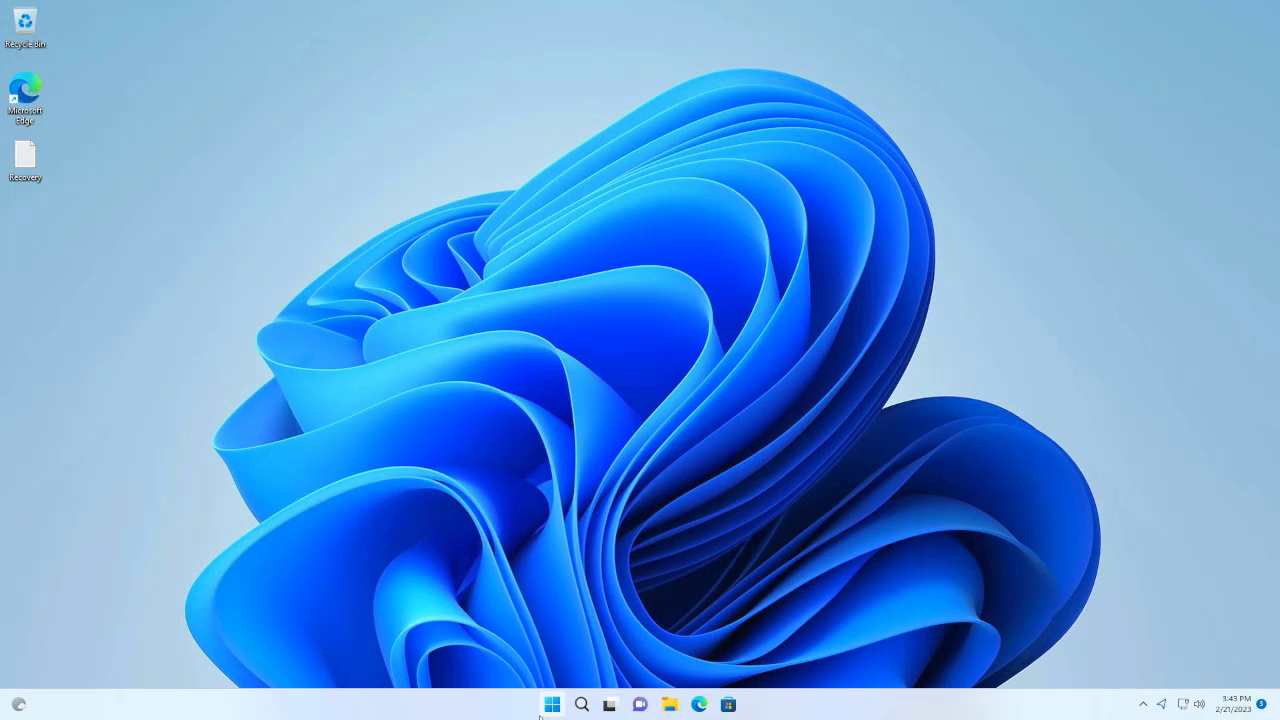
right_click(551, 710)
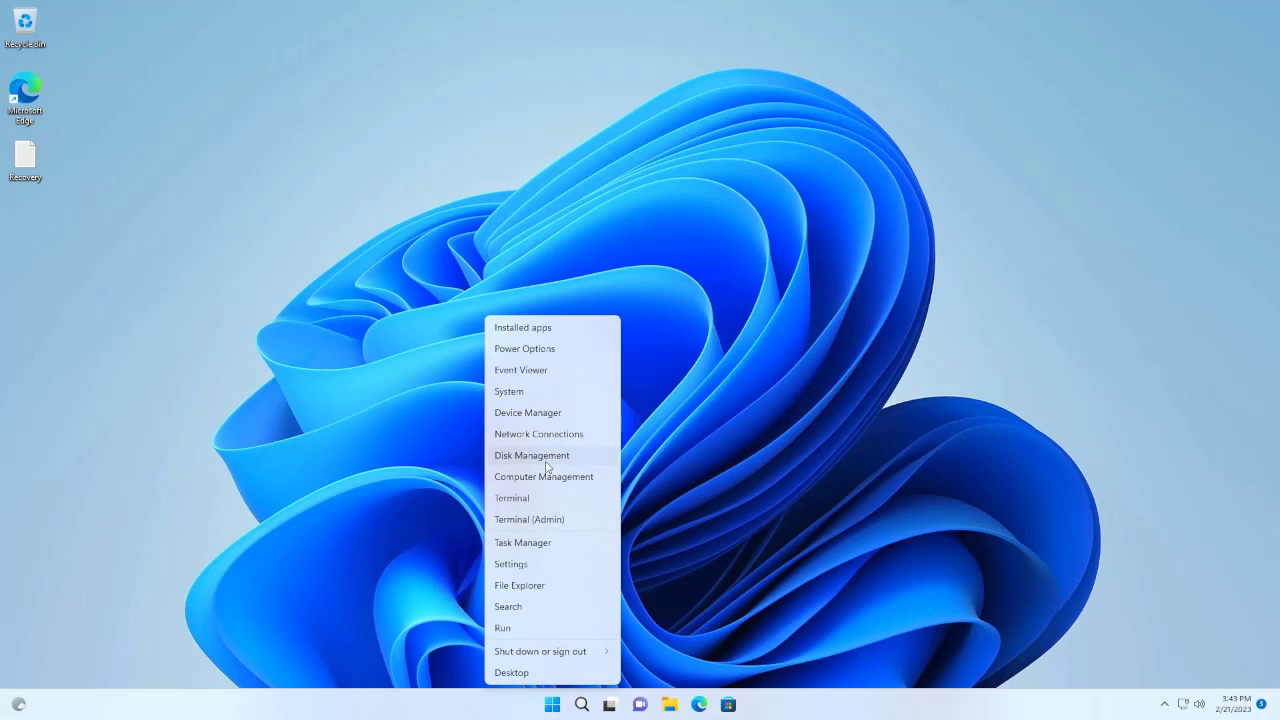
left_click(547, 463)
Shrink the DATA (D:) volume by 10000 MB to free unallocated space.
right_click(488, 333)
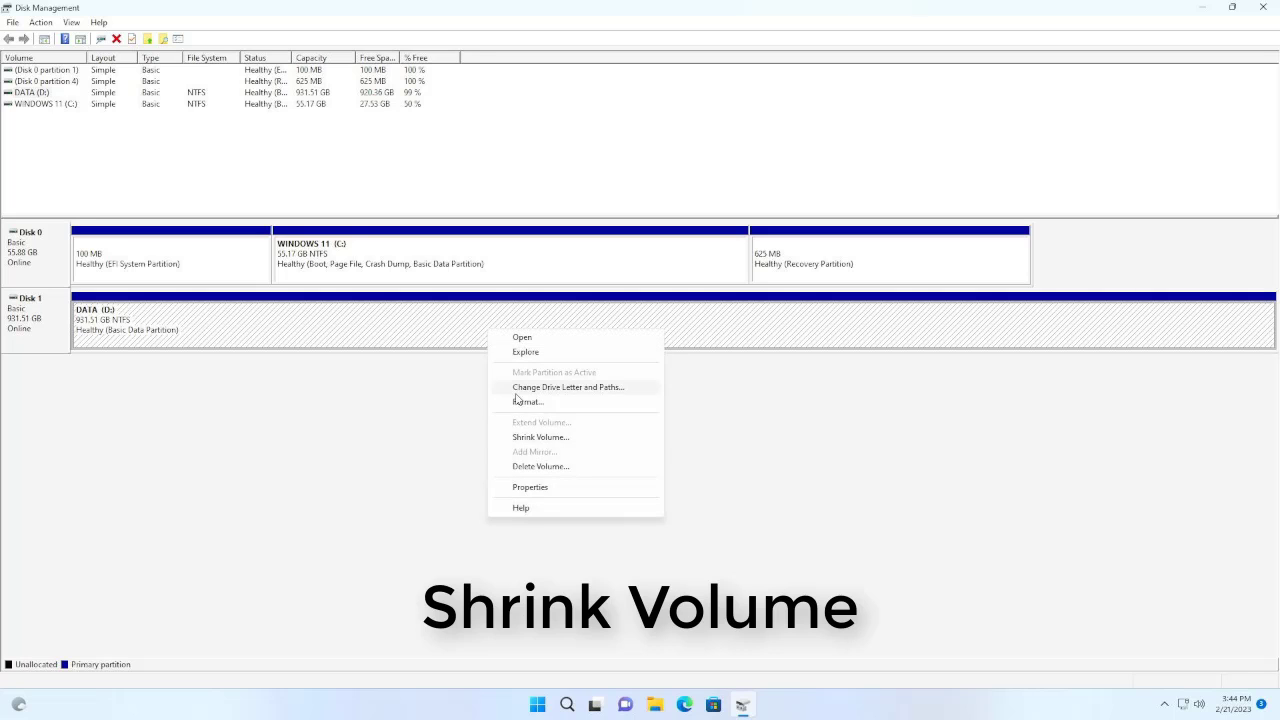
left_click(535, 439)
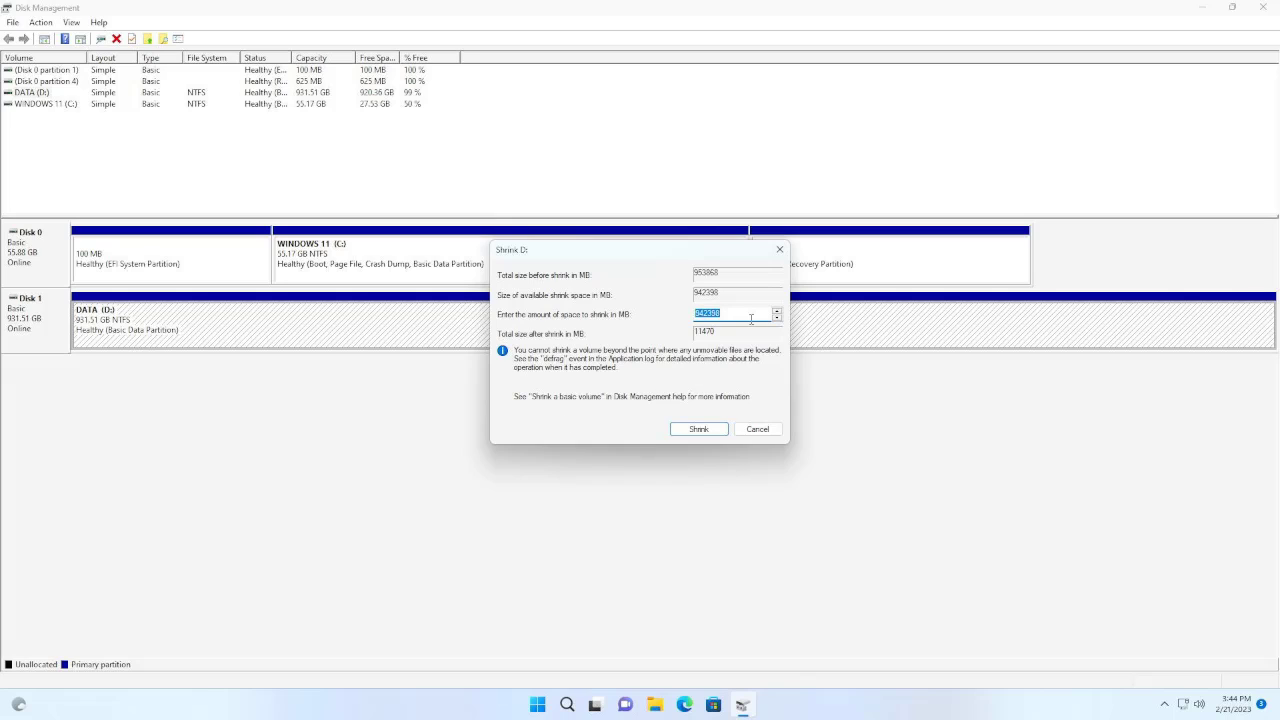
left_click(751, 316)
left_click_drag(724, 315, 690, 315)
type("10000")
left_click(718, 429)
Create a full-size NTFS simple volume labelled Recovery with drive letter E: in the freed space.
right_click(820, 339)
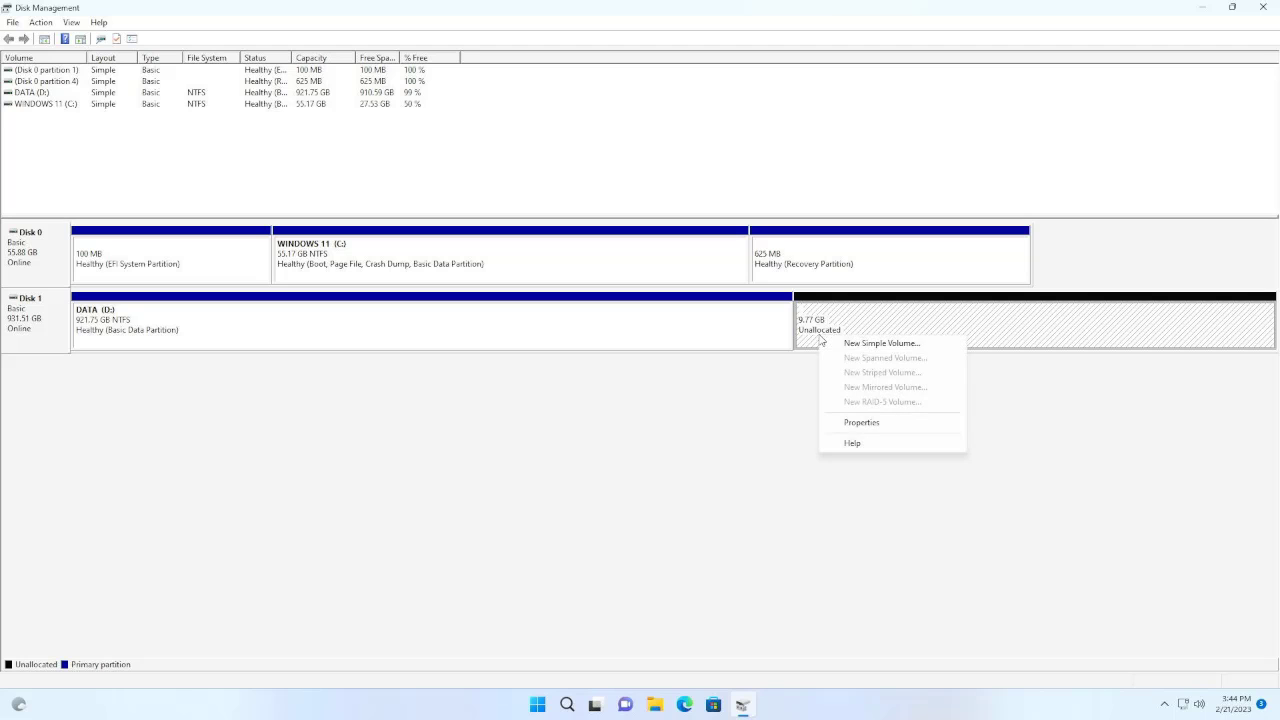
left_click(850, 343)
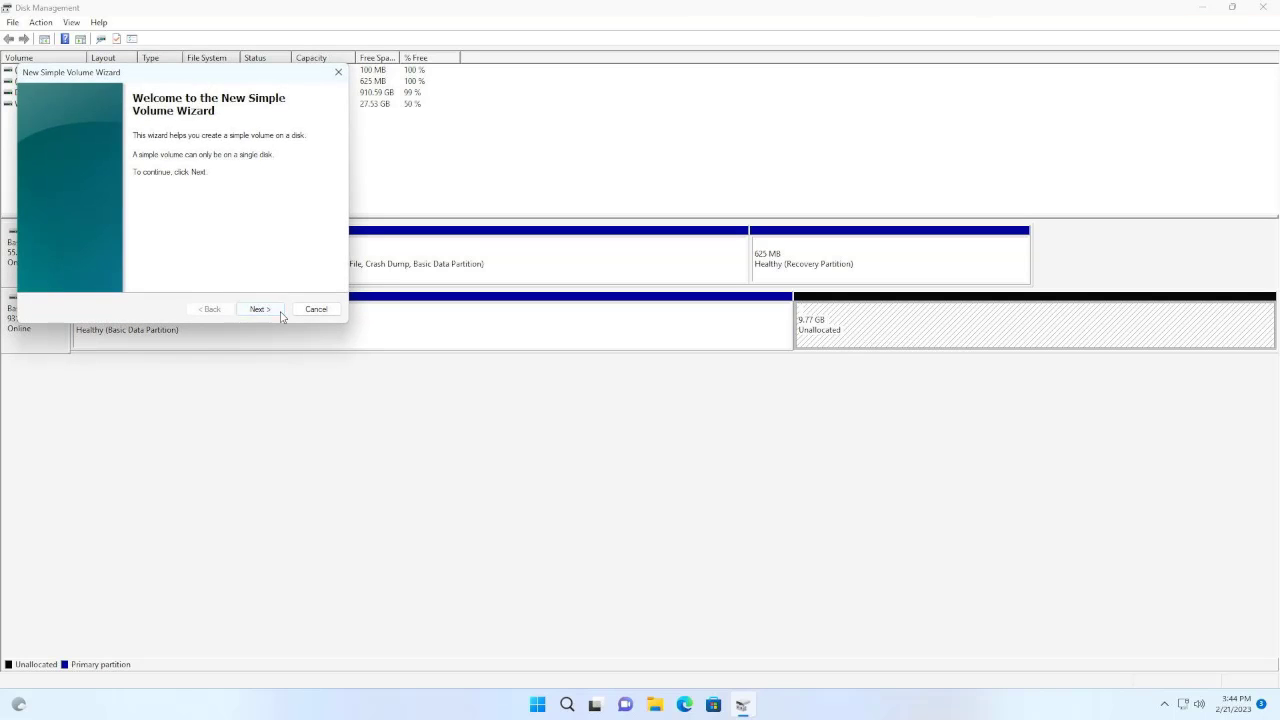
left_click(279, 312)
left_click(281, 312)
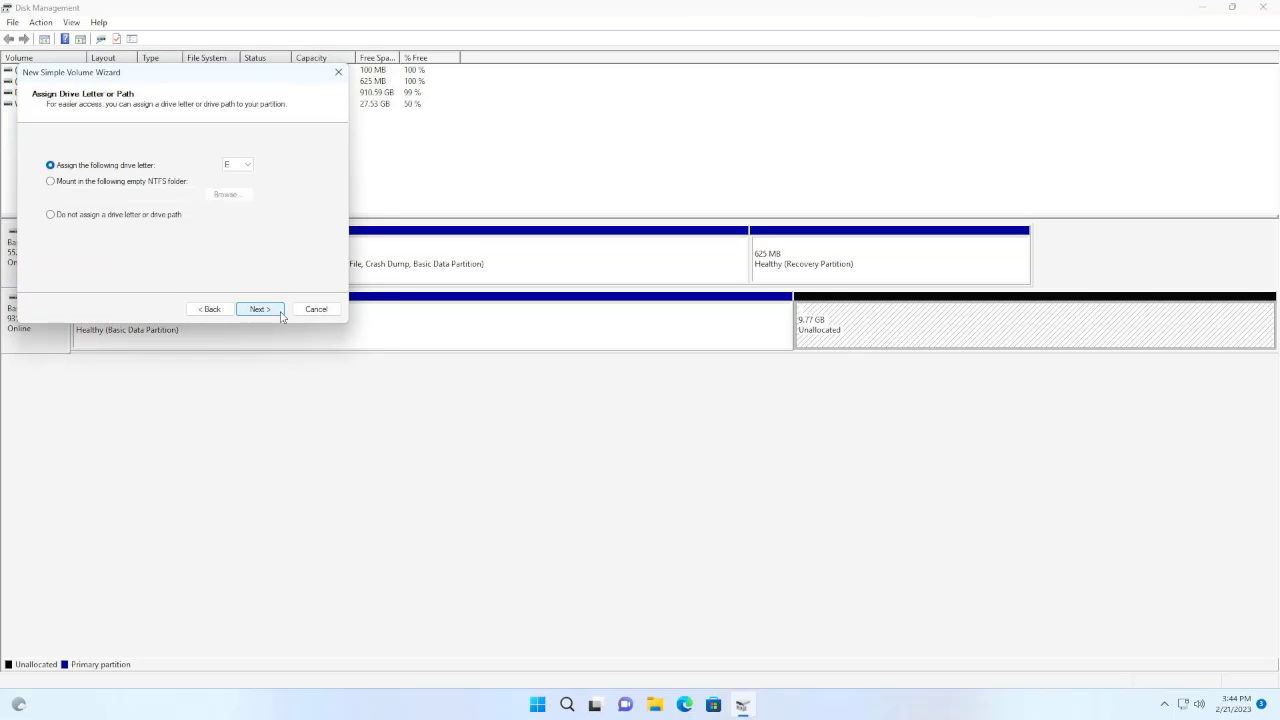
left_click(281, 312)
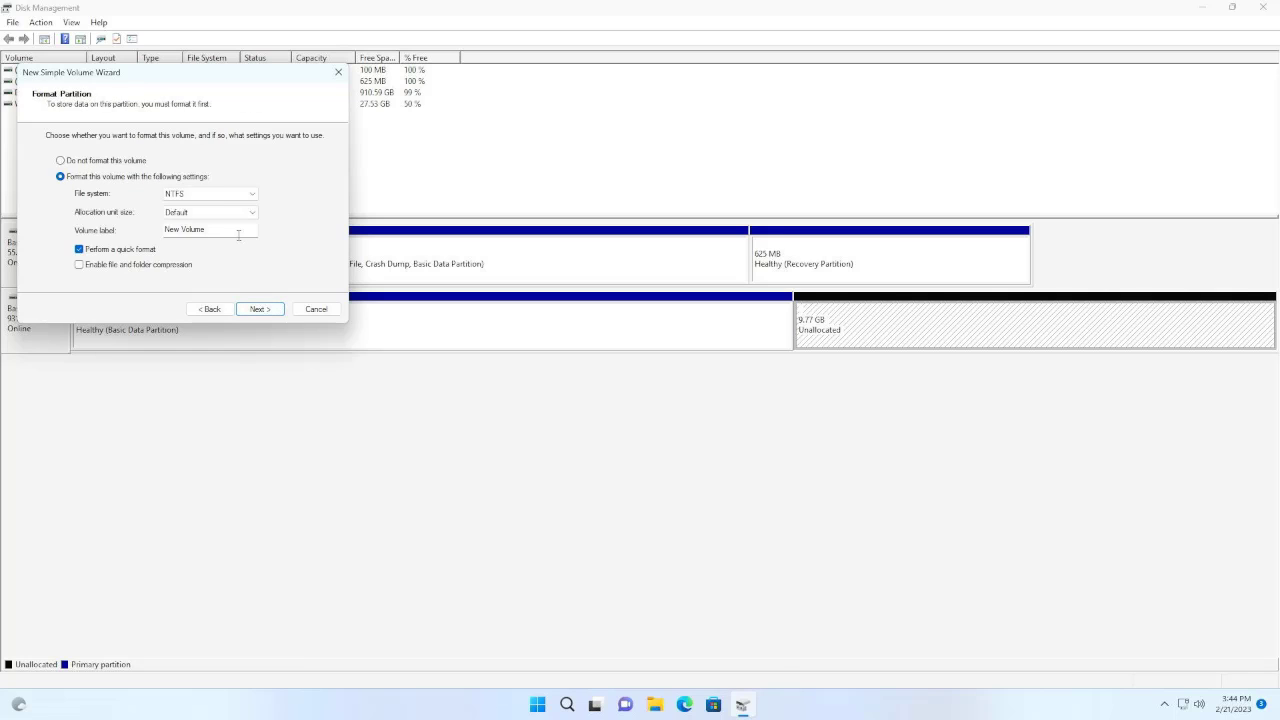
left_click_drag(239, 235, 140, 221)
type("Recover")
type("y")
left_click(277, 310)
left_click(260, 309)
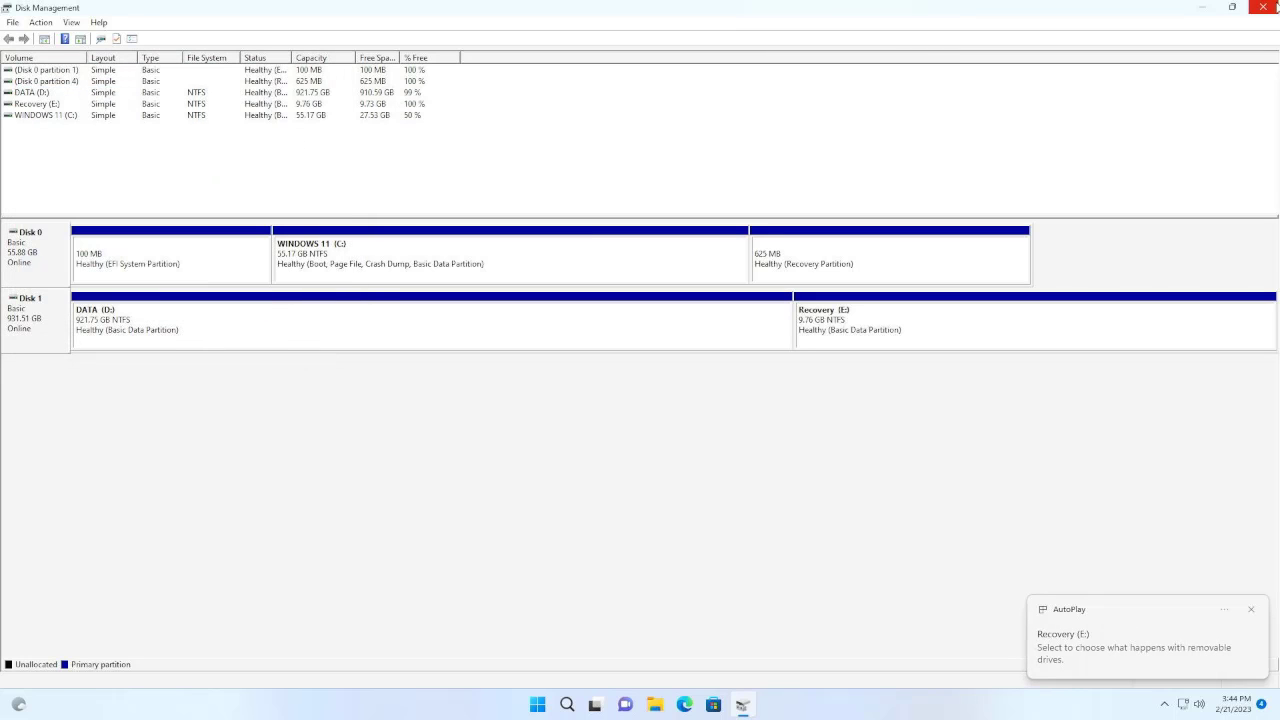
Mount the Windows 11 ISO from DATA (D:) as a DVD drive.
left_click(1262, 7)
left_click(670, 705)
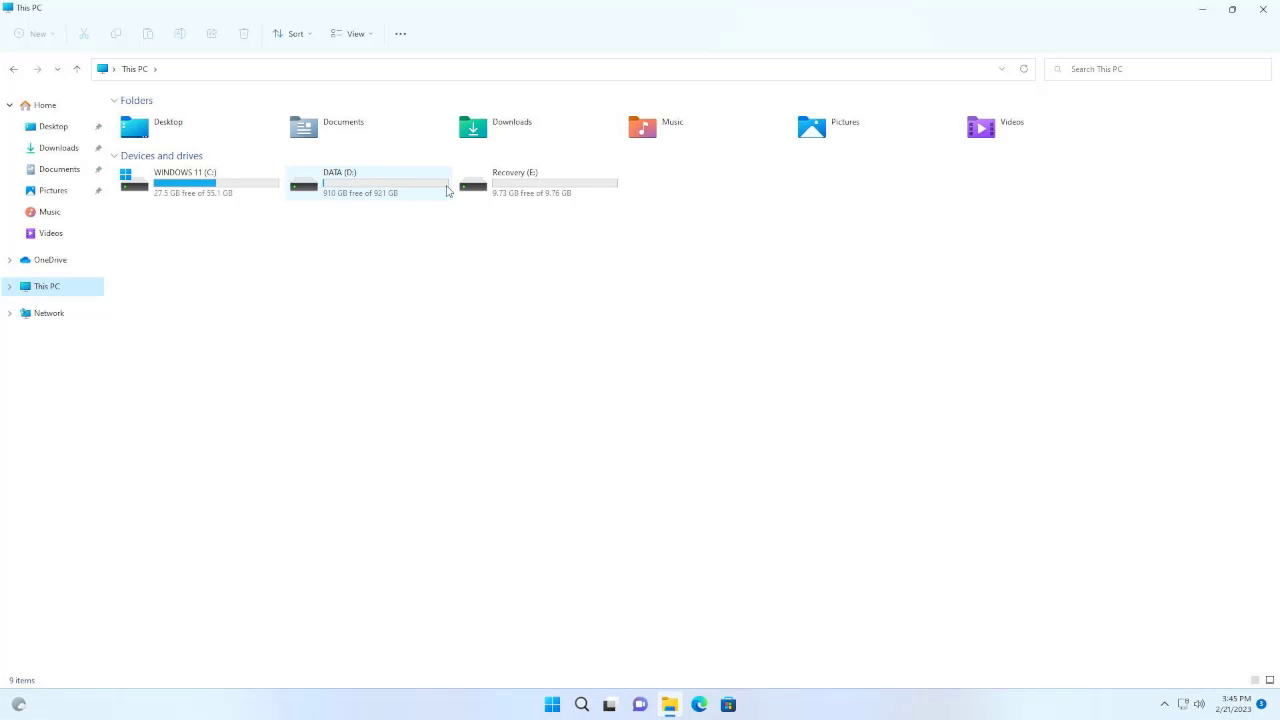
left_click(524, 184)
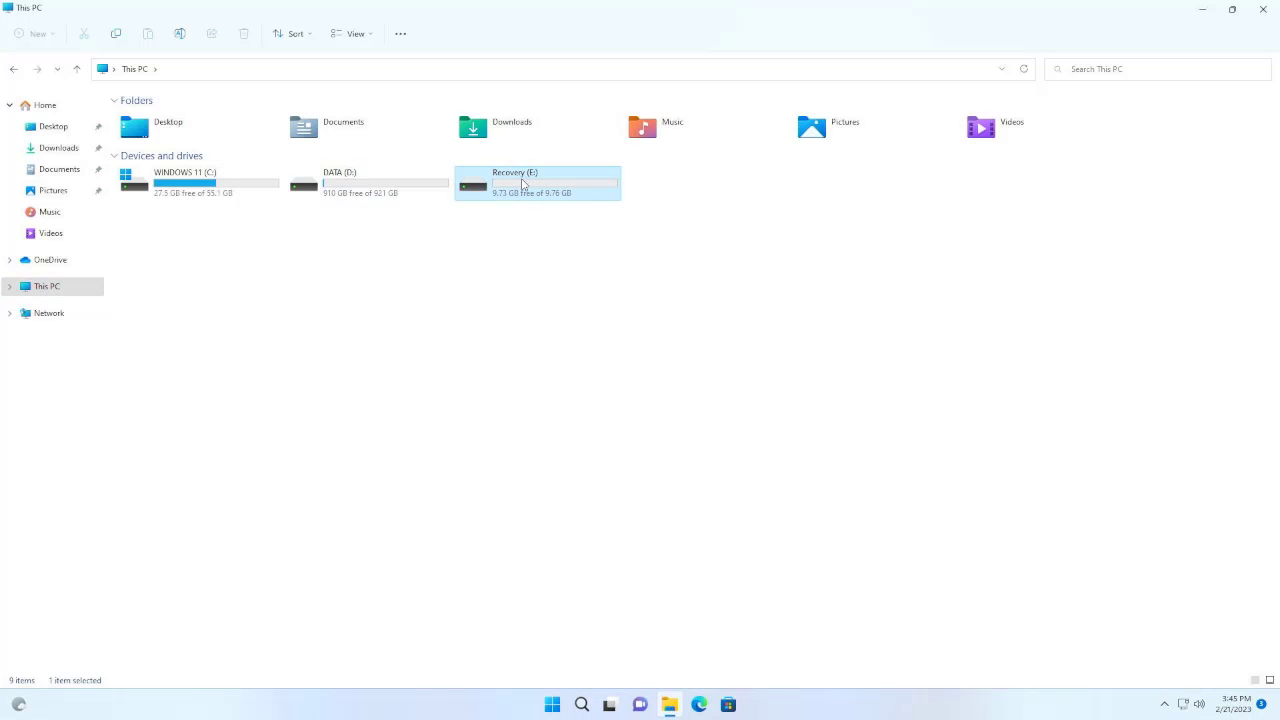
double_click(366, 201)
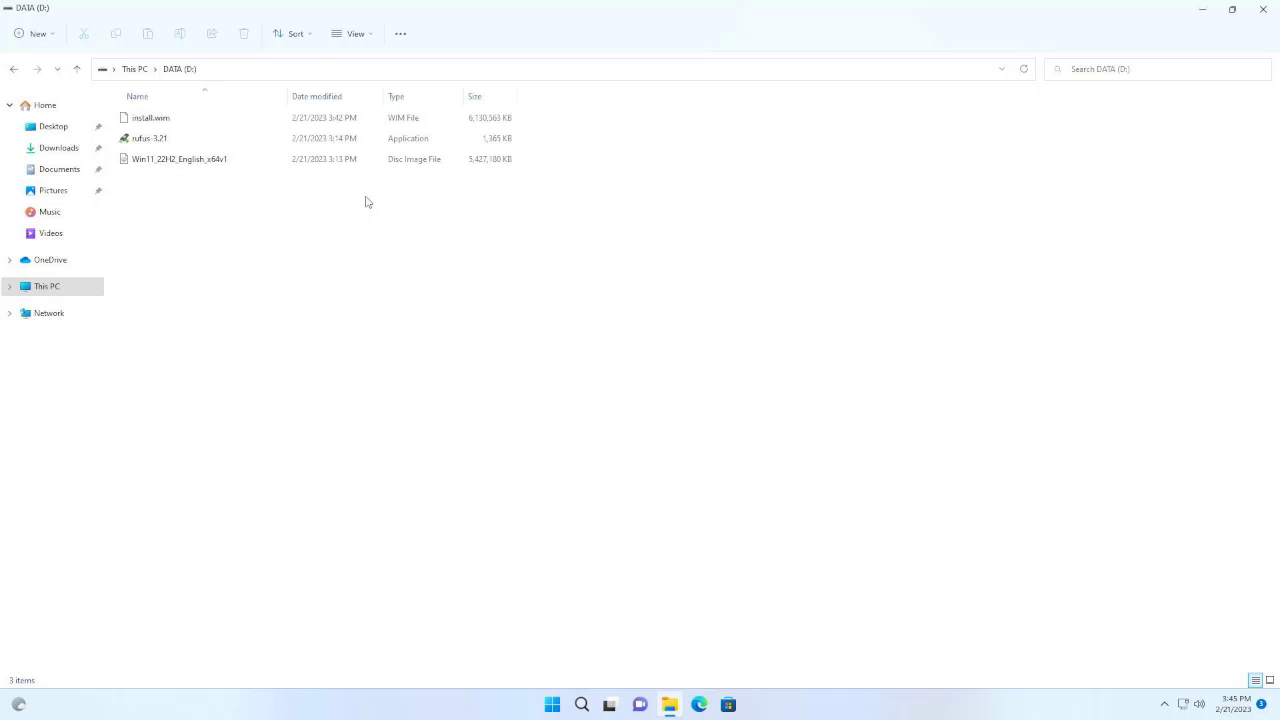
left_click(207, 166)
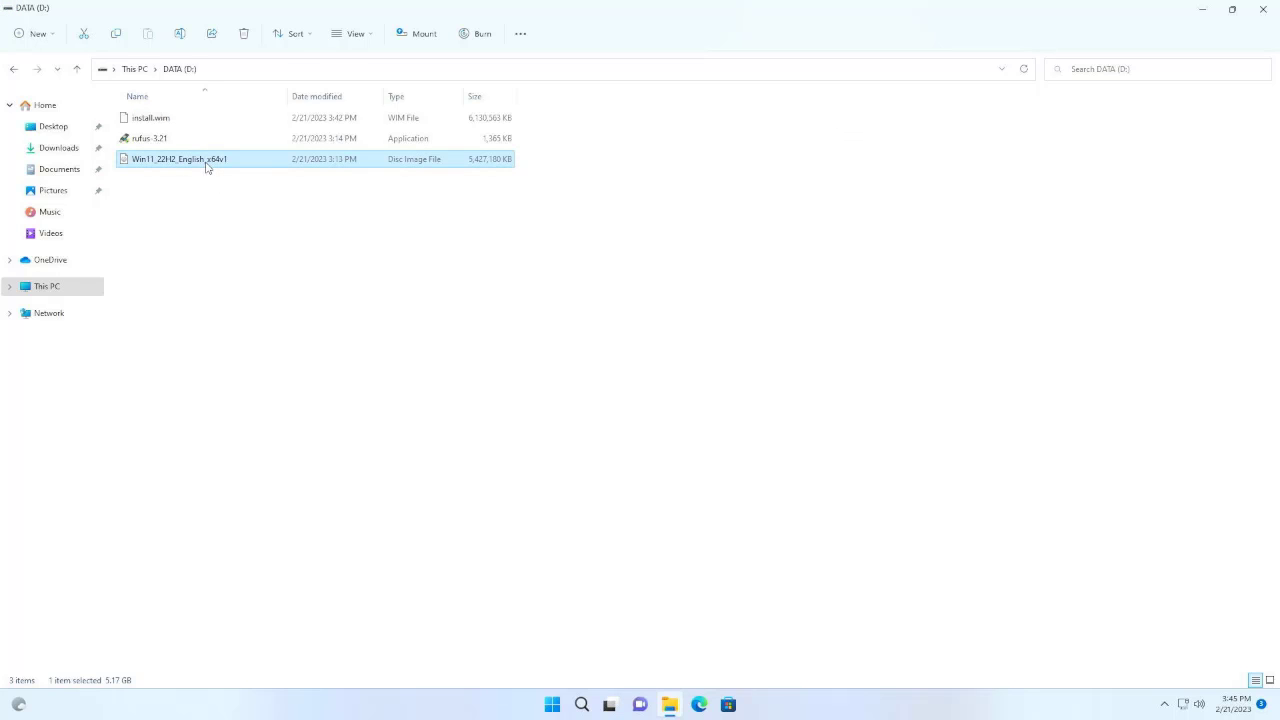
right_click(207, 166)
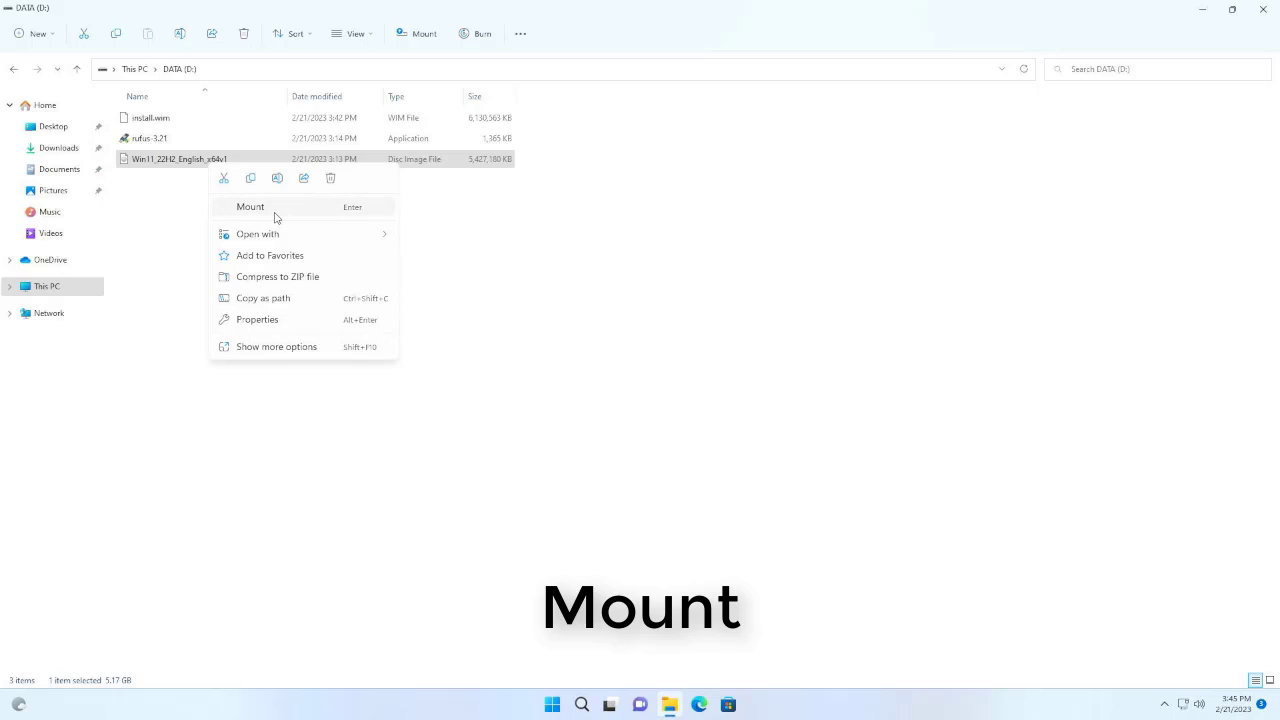
left_click(275, 214)
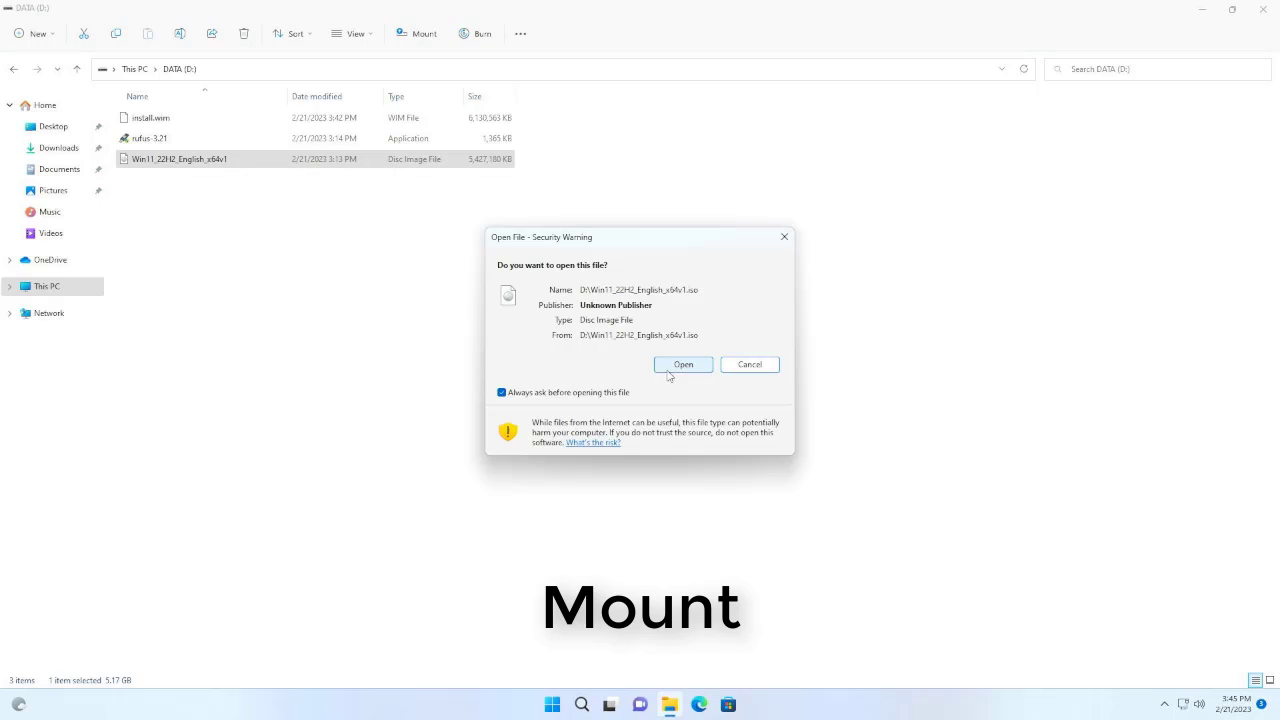
left_click(681, 366)
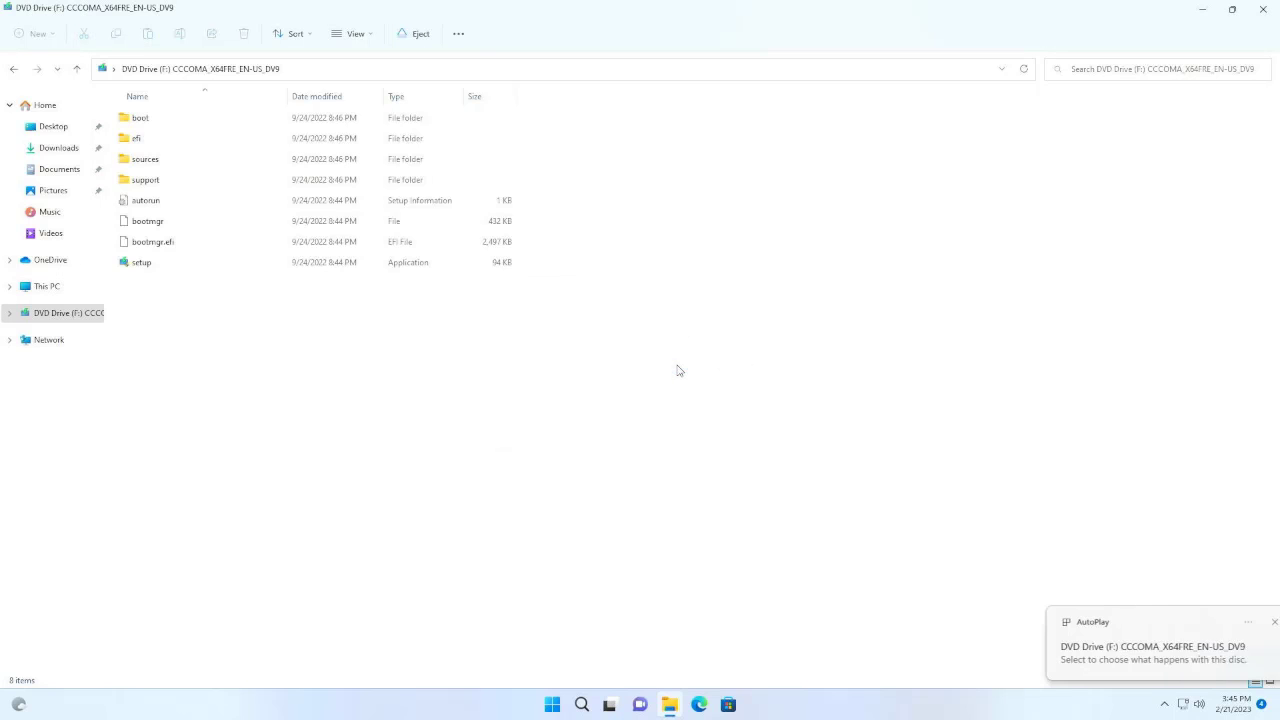
Copy all eight items from the mounted DVD Drive (F:).
left_click(77, 286)
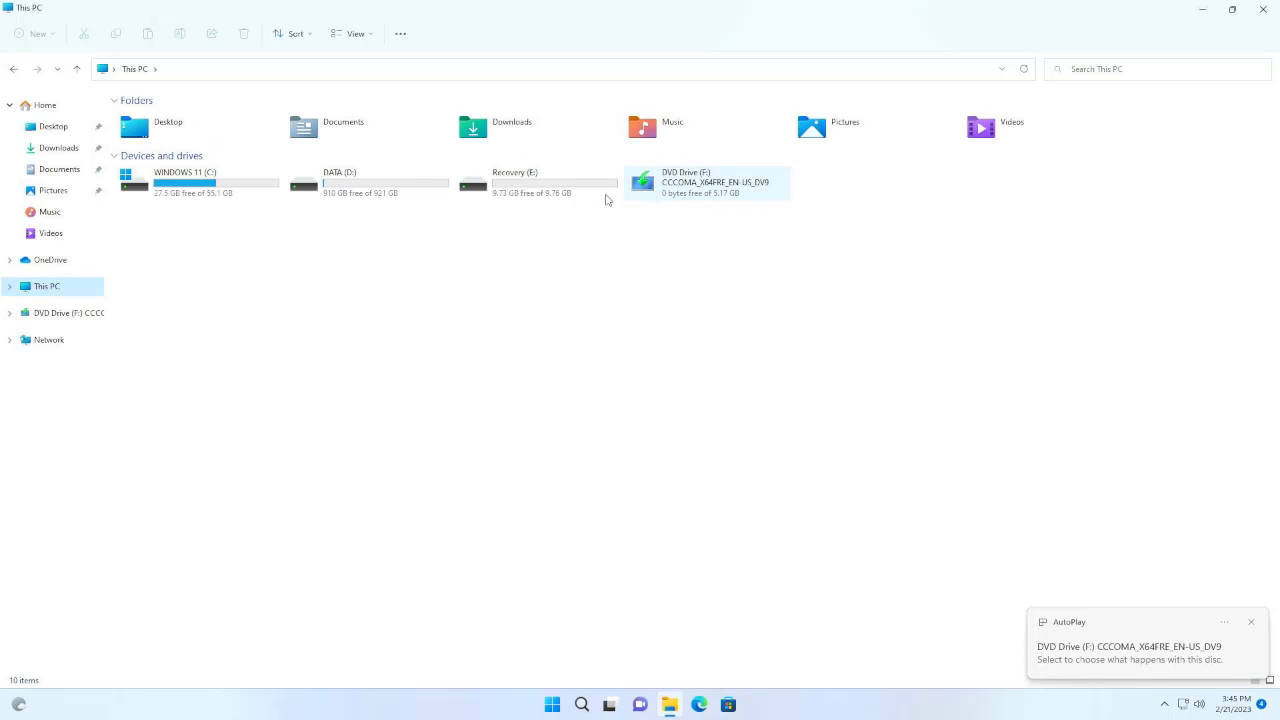
left_click(104, 320)
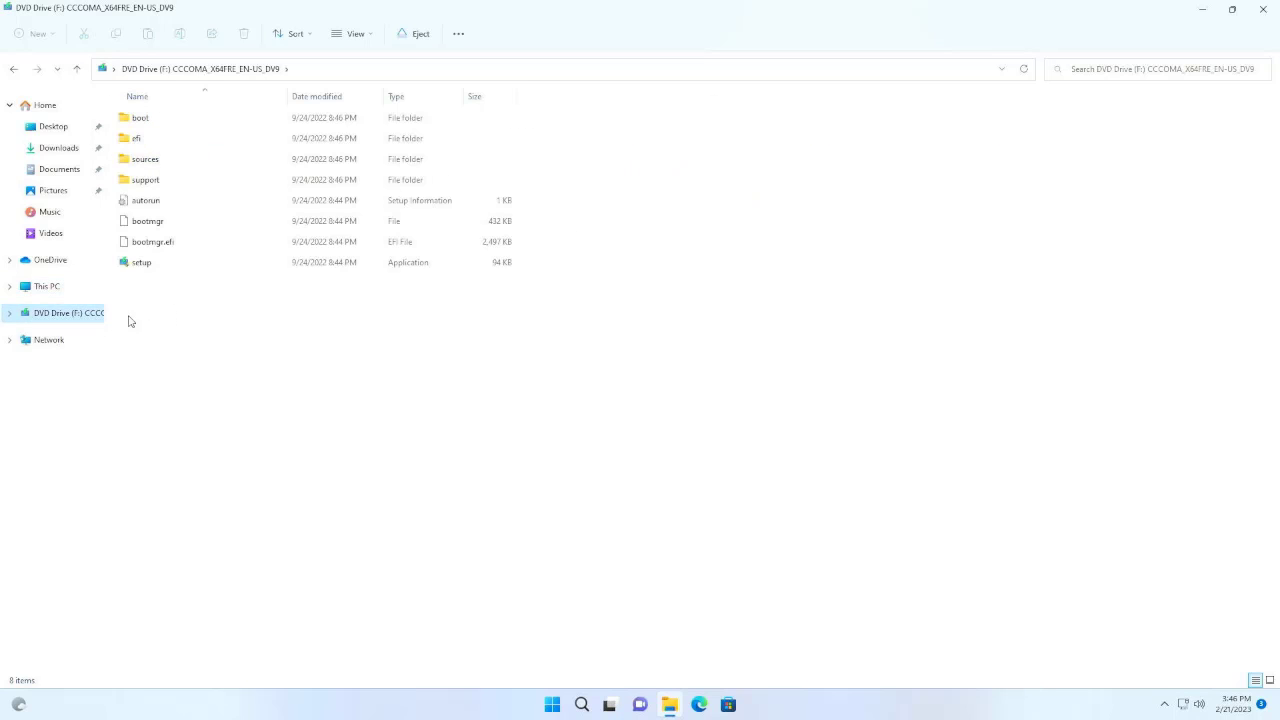
left_click_drag(153, 309, 179, 116)
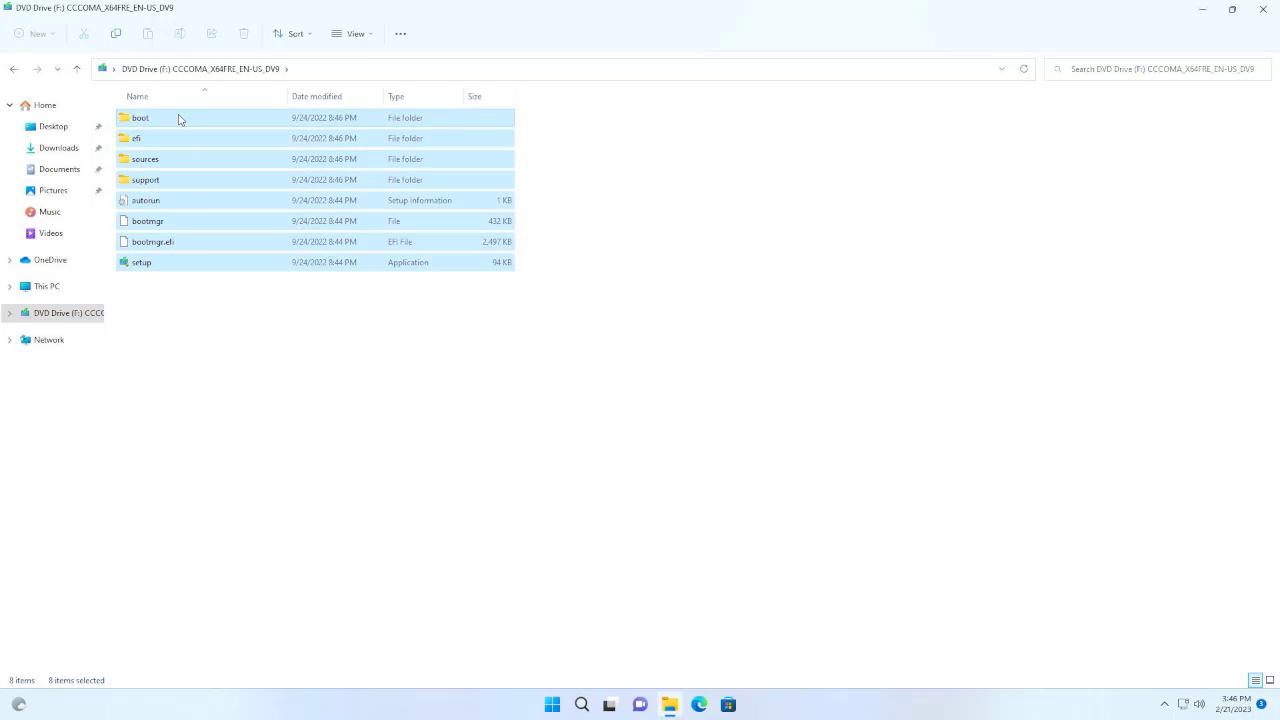
right_click(180, 120)
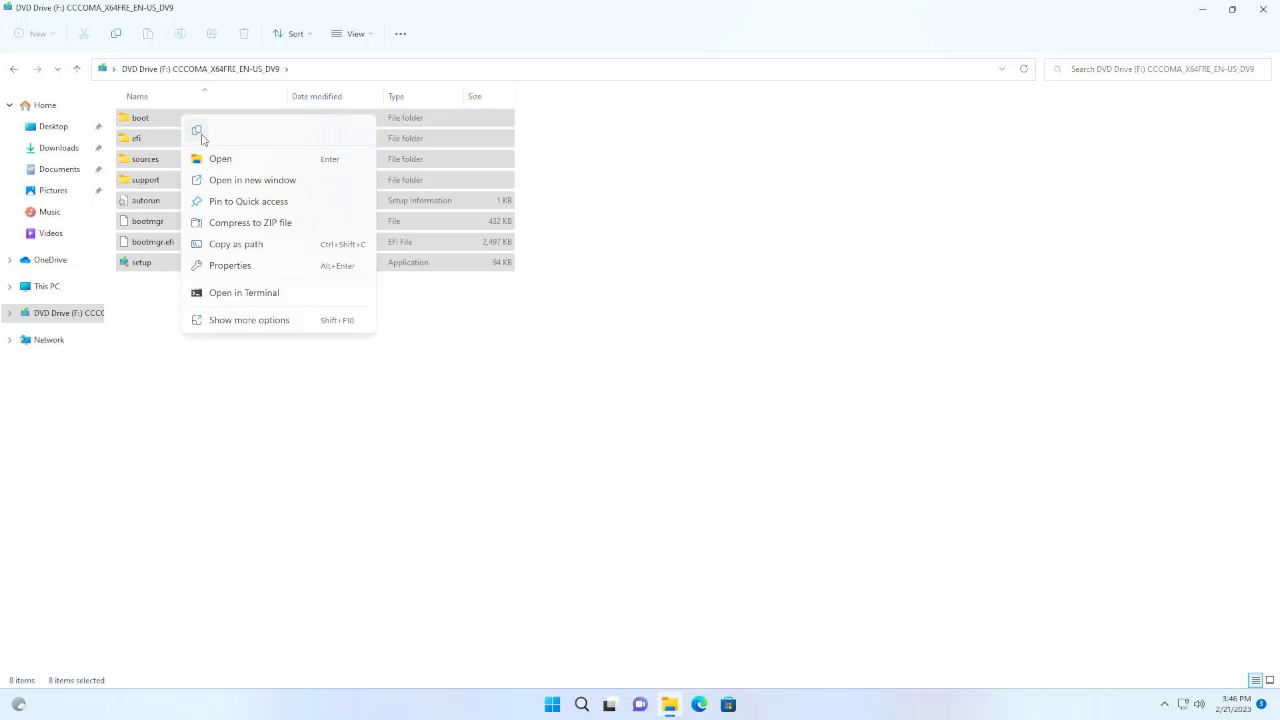
left_click(198, 133)
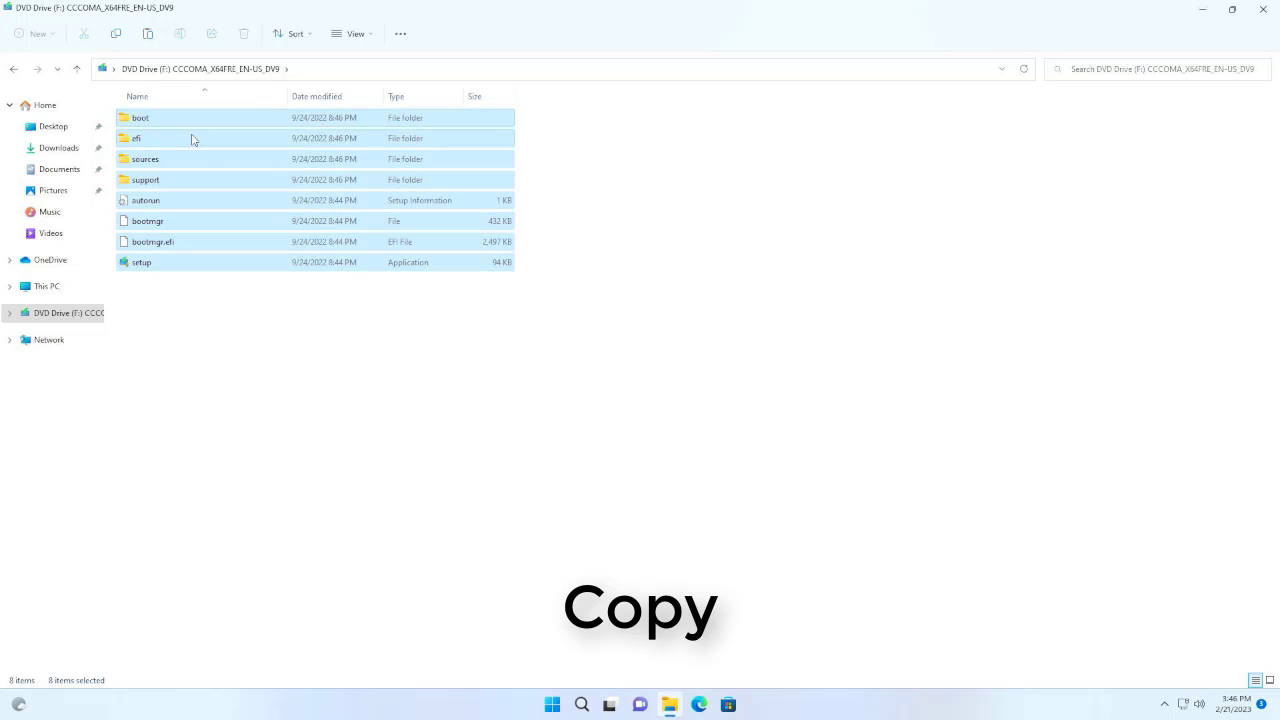
Paste the copied Windows 11 setup files into the empty Recovery (E:) drive.
left_click(76, 286)
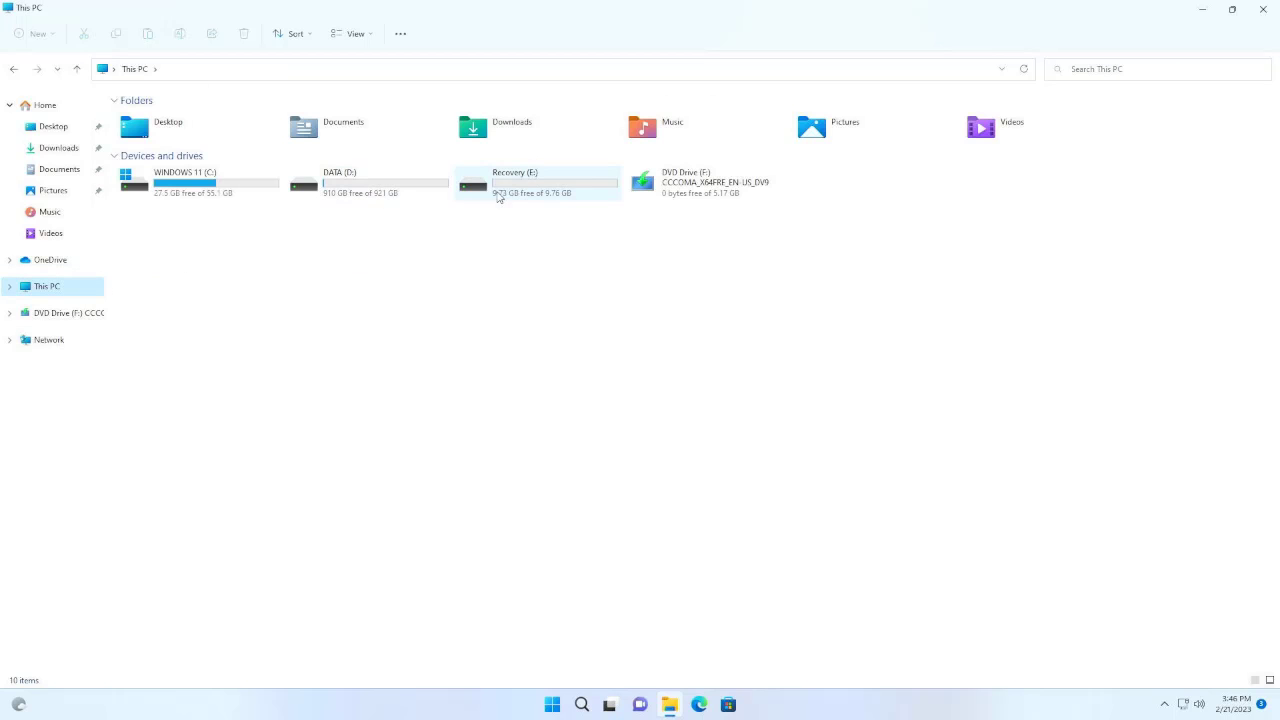
double_click(498, 195)
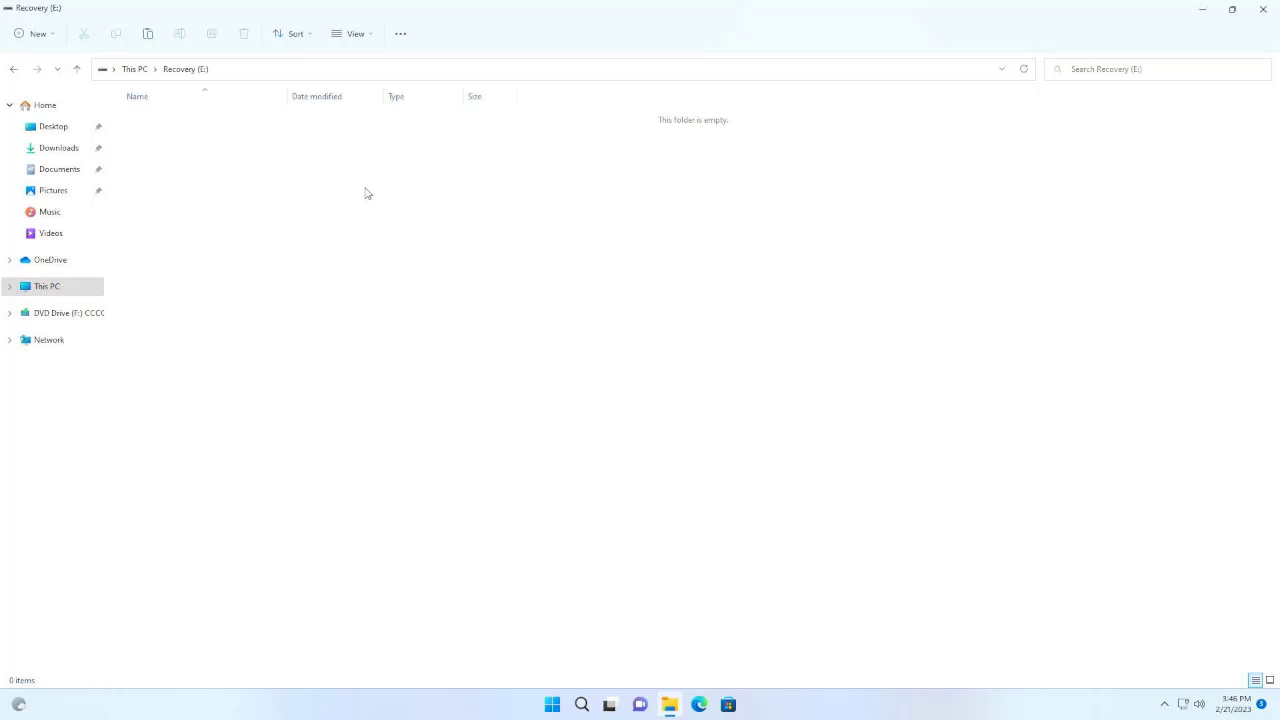
right_click(366, 193)
left_click(382, 205)
left_click(536, 284)
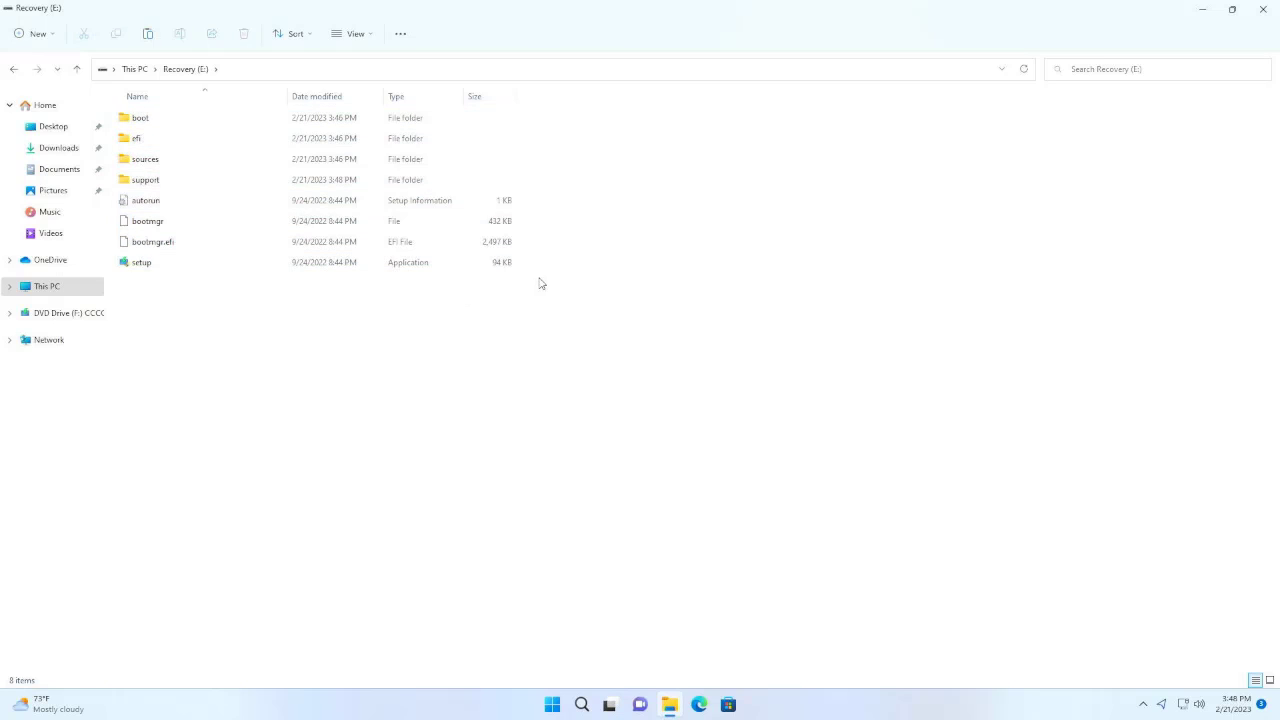
Permanently delete install.wim from the sources folder on Recovery (E:).
left_click(162, 165)
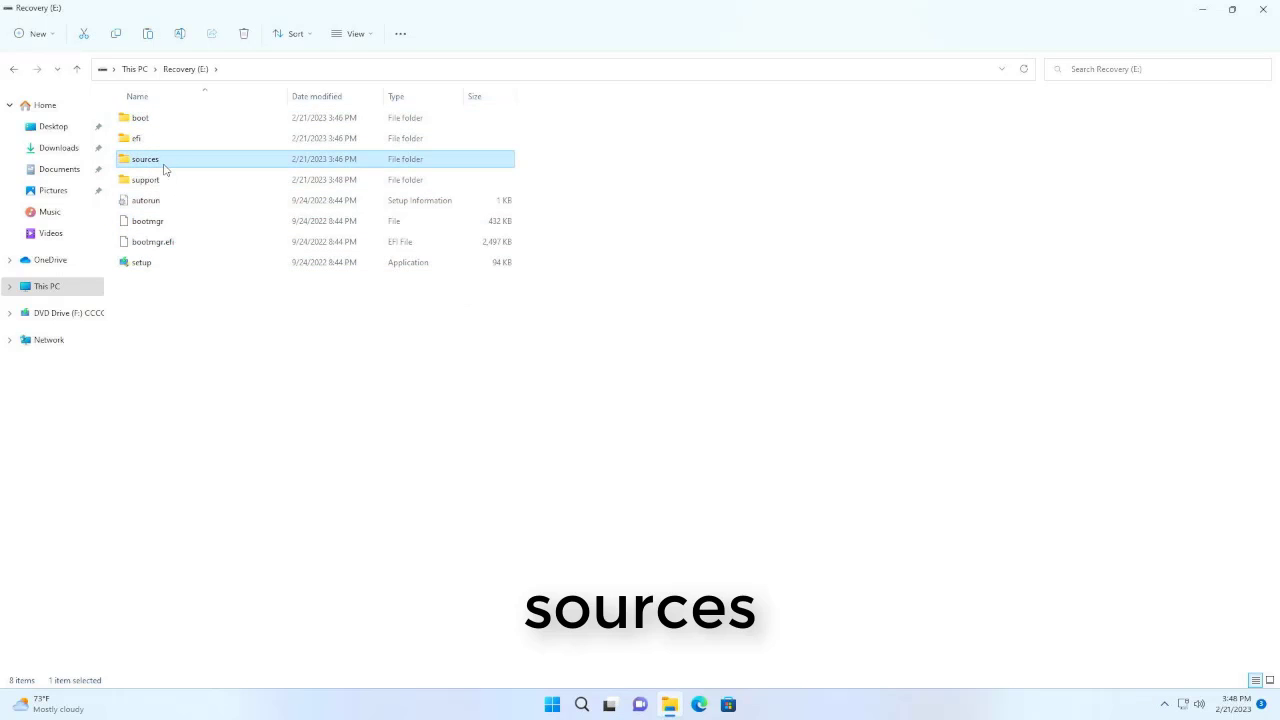
double_click(164, 166)
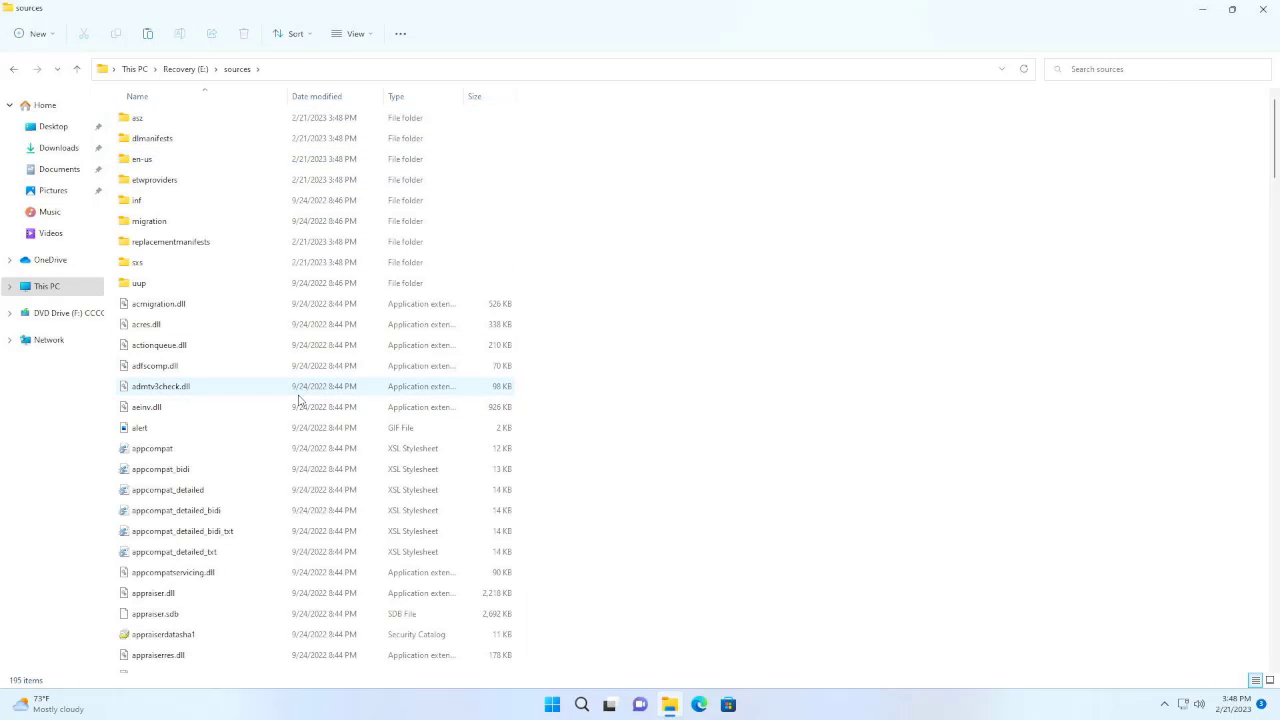
scroll(298, 400, "down", 20)
left_click(168, 262)
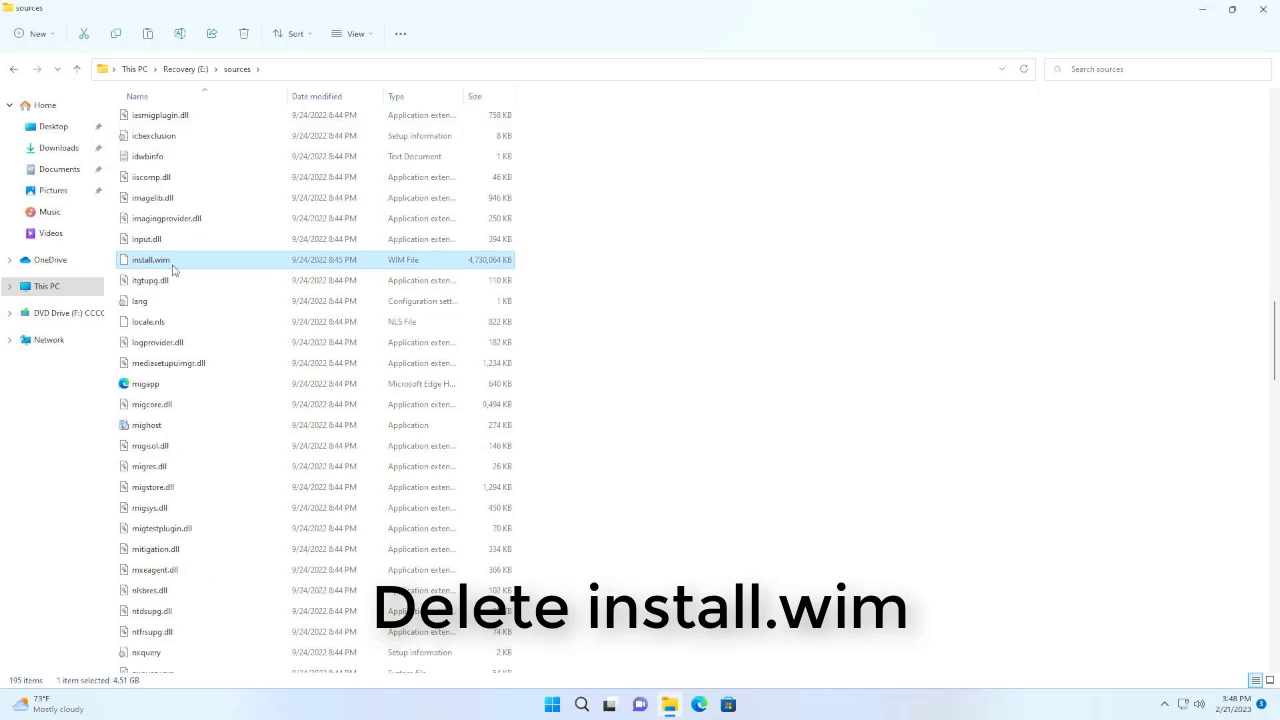
right_click(174, 268)
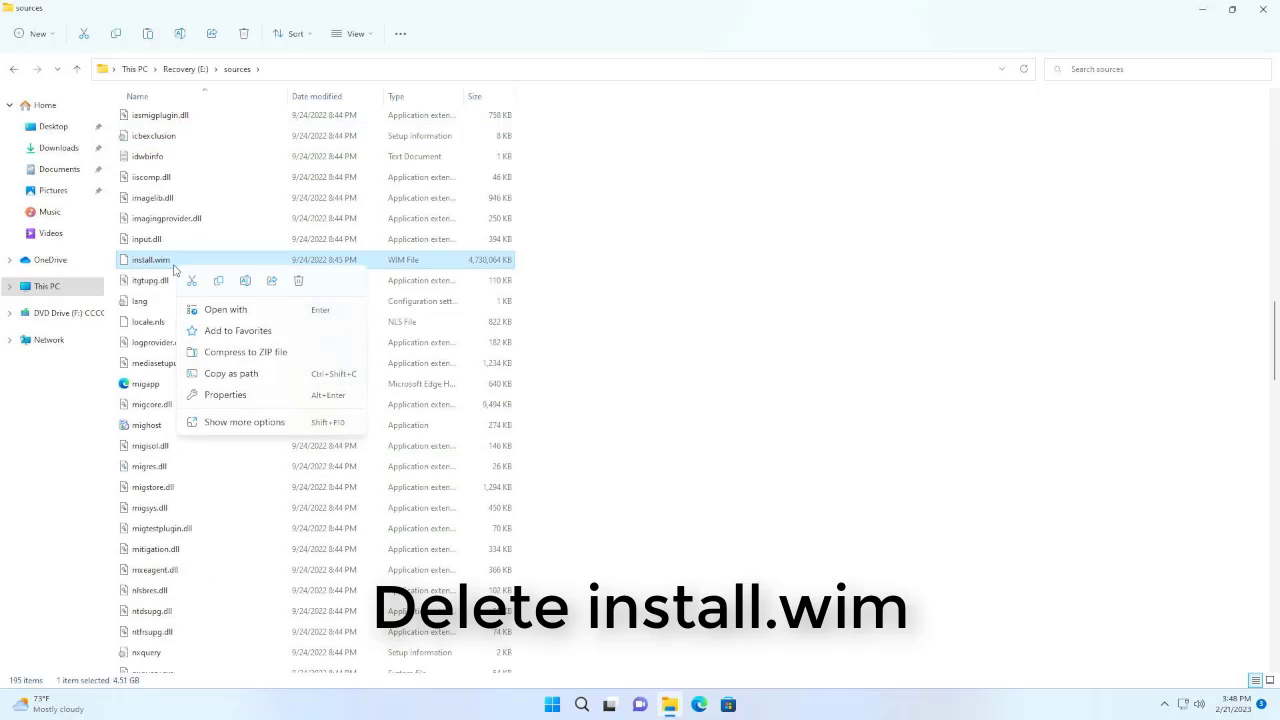
left_click(298, 283)
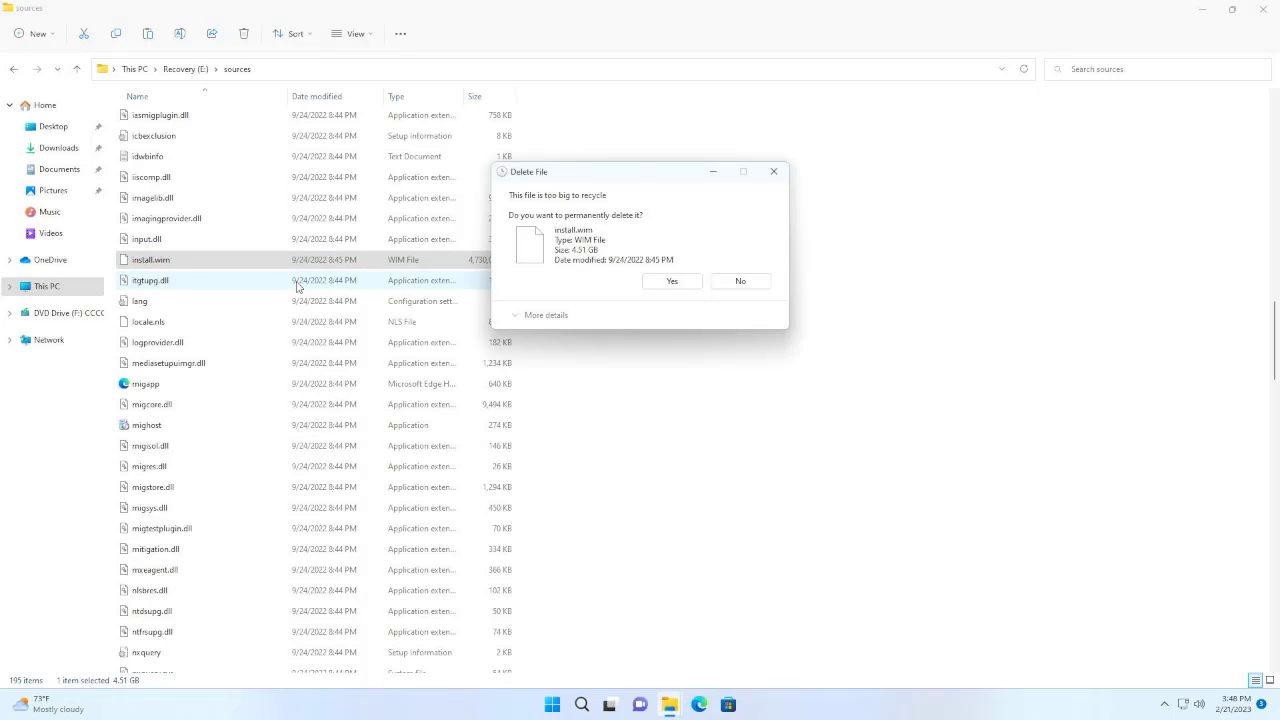
left_click(686, 285)
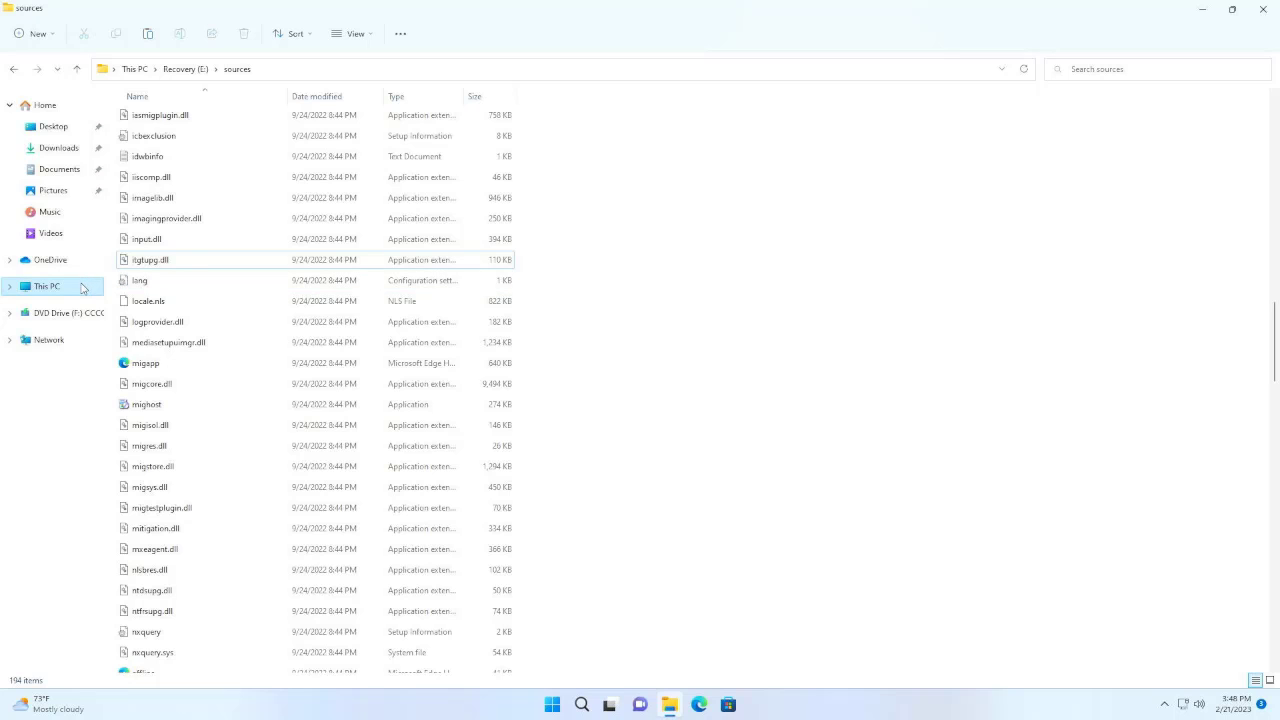
Copy the custom install.wim from the DATA (D:) drive.
left_click(83, 288)
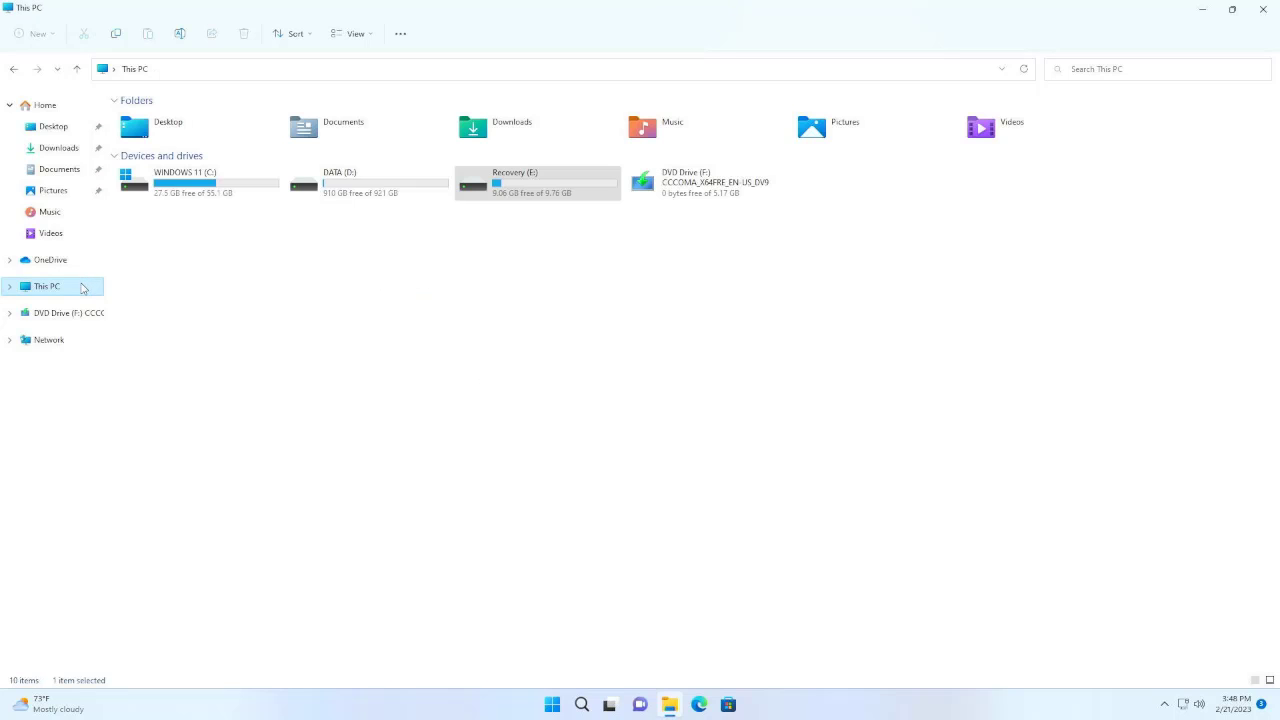
double_click(370, 196)
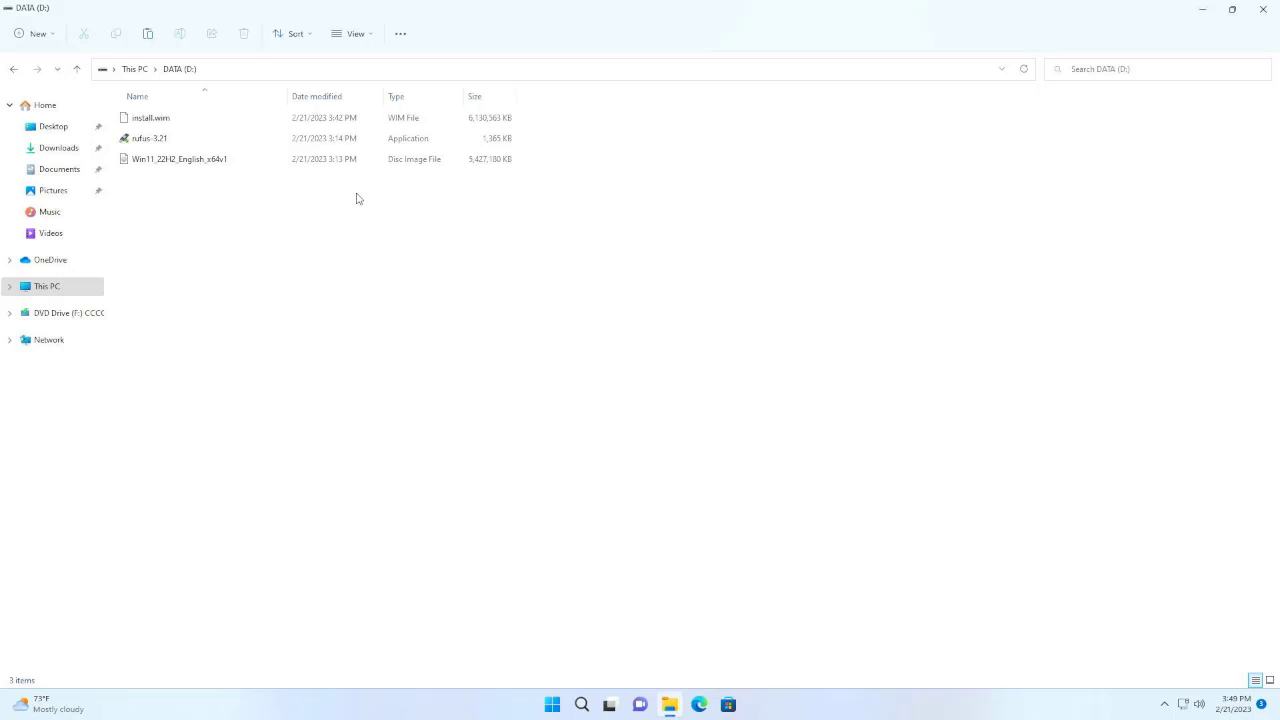
left_click(160, 122)
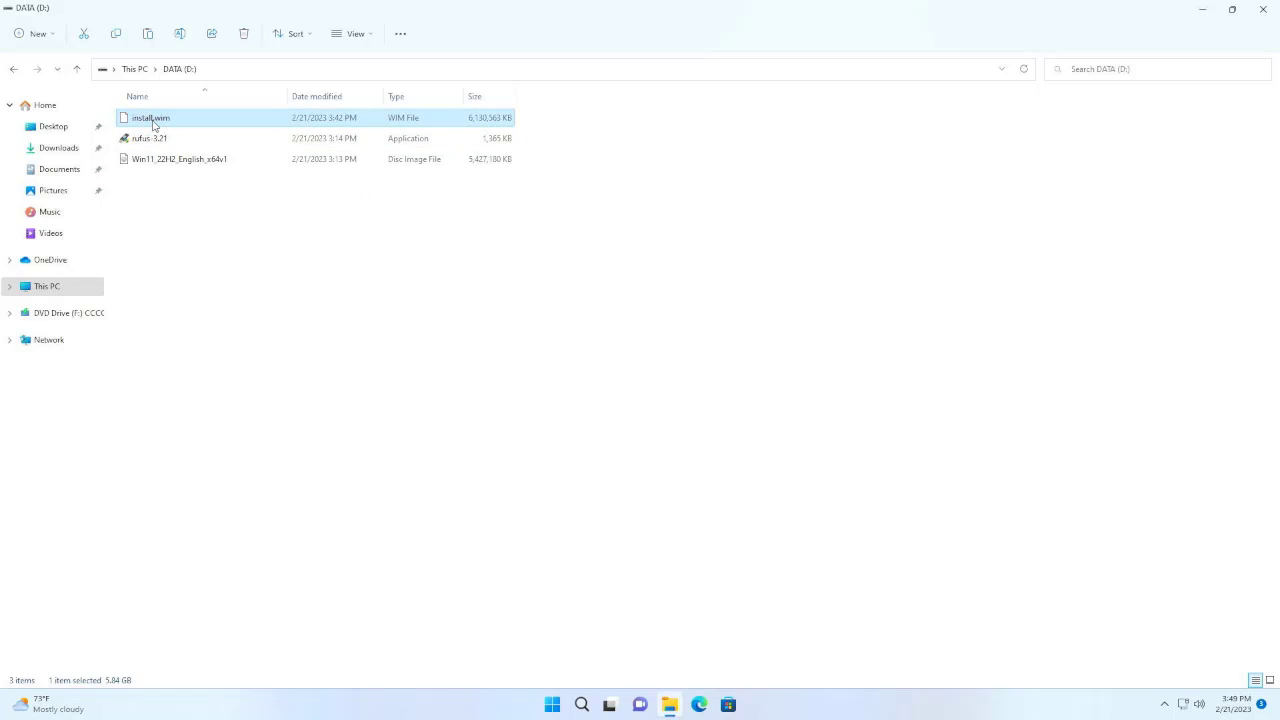
right_click(155, 125)
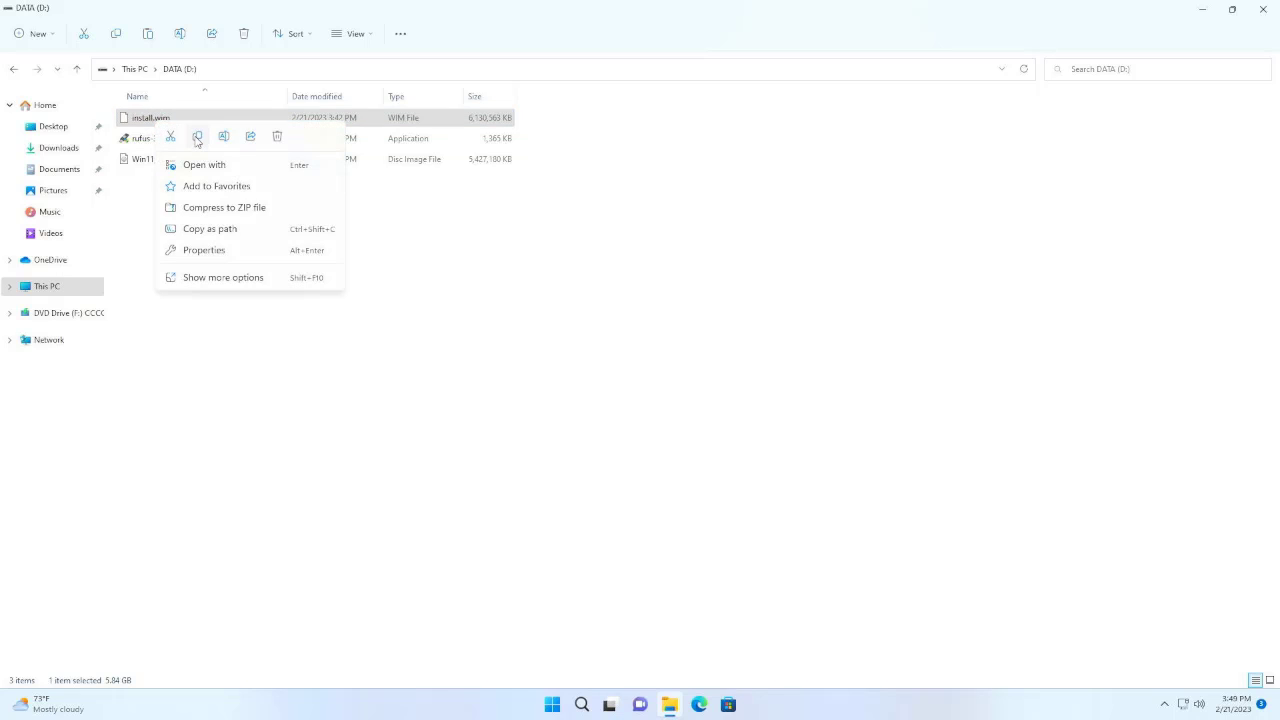
left_click(197, 138)
Paste install.wim into the sources folder on Recovery (E:).
left_click(66, 288)
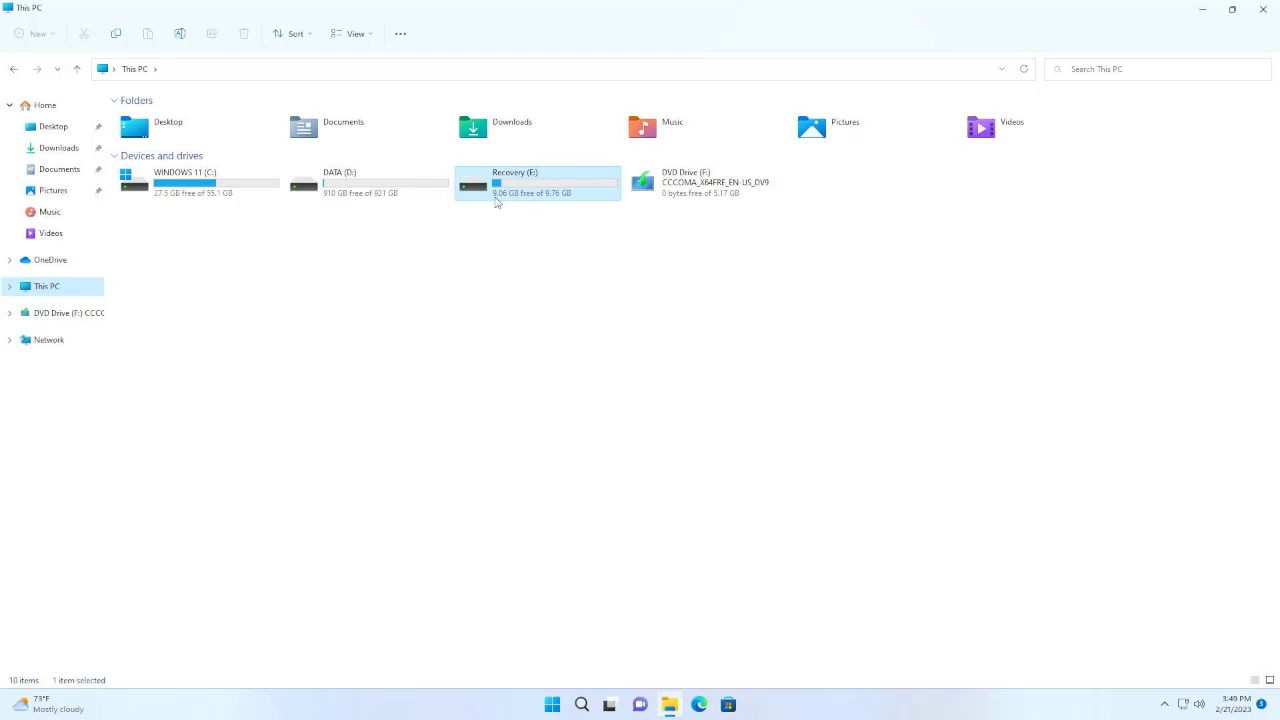
double_click(497, 200)
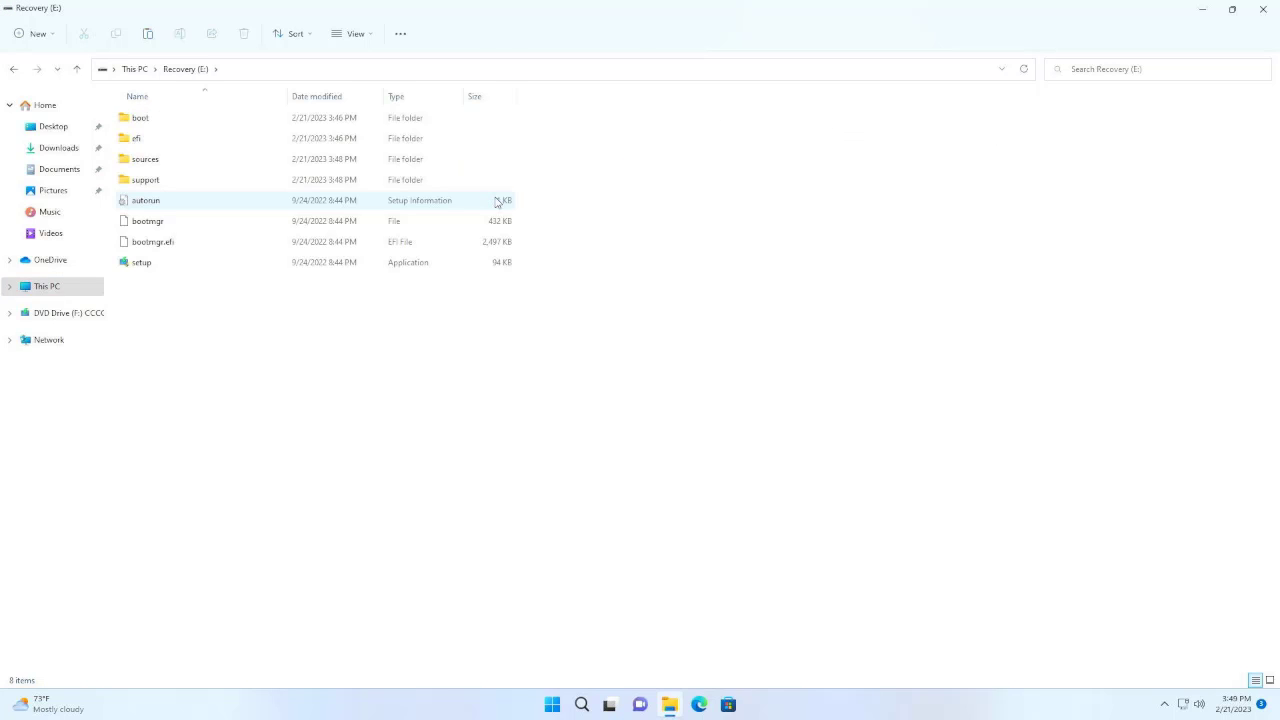
double_click(195, 162)
right_click(681, 232)
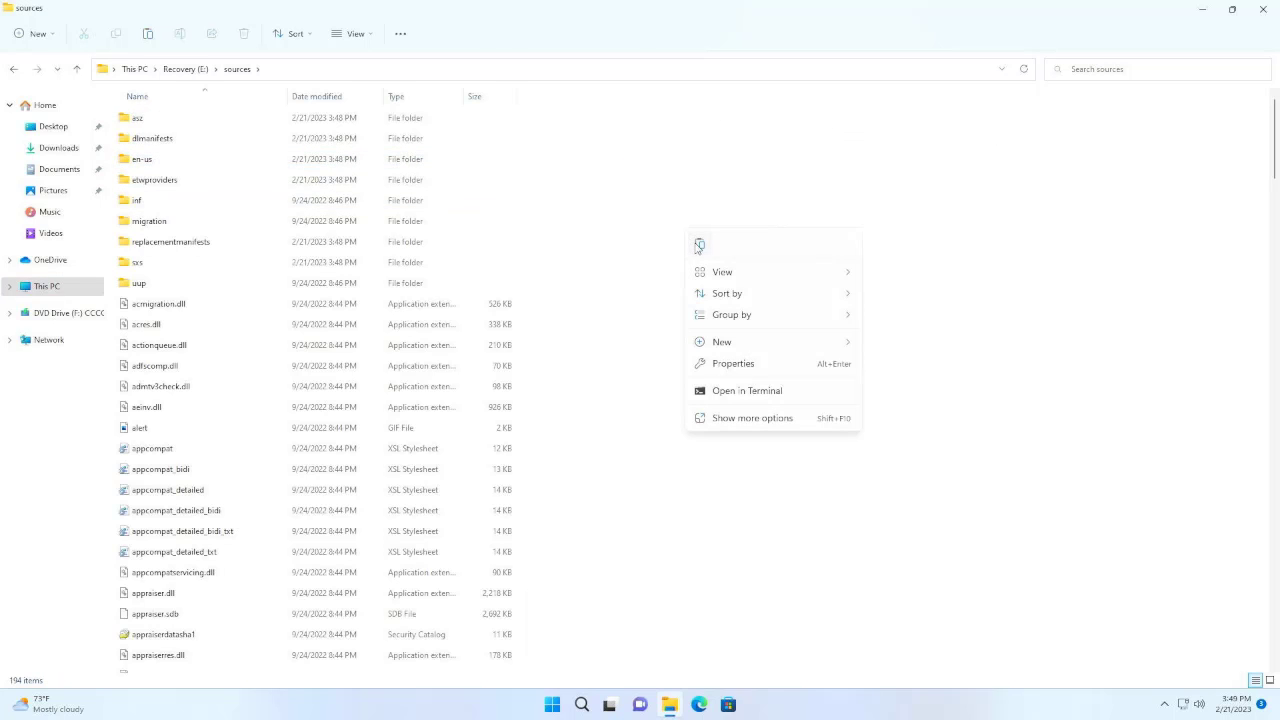
left_click(698, 245)
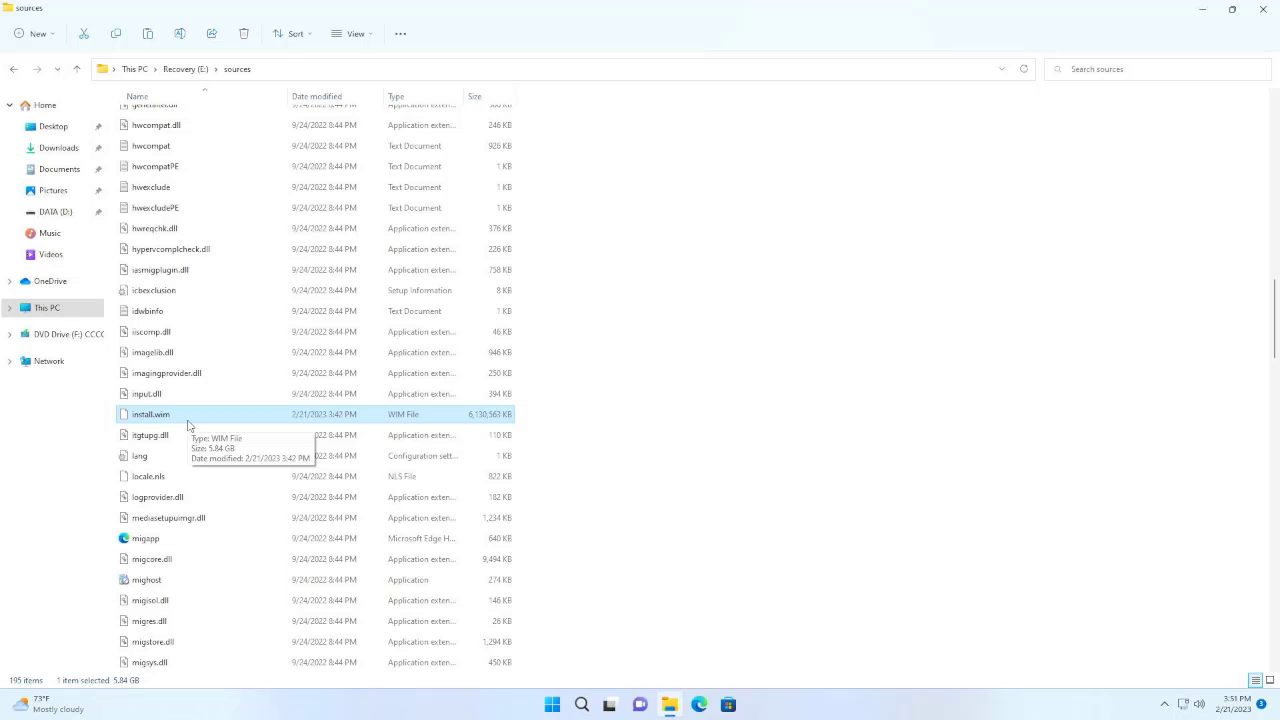
Open the Recovery script from the desktop in Notepad and select its text.
left_click(1270, 12)
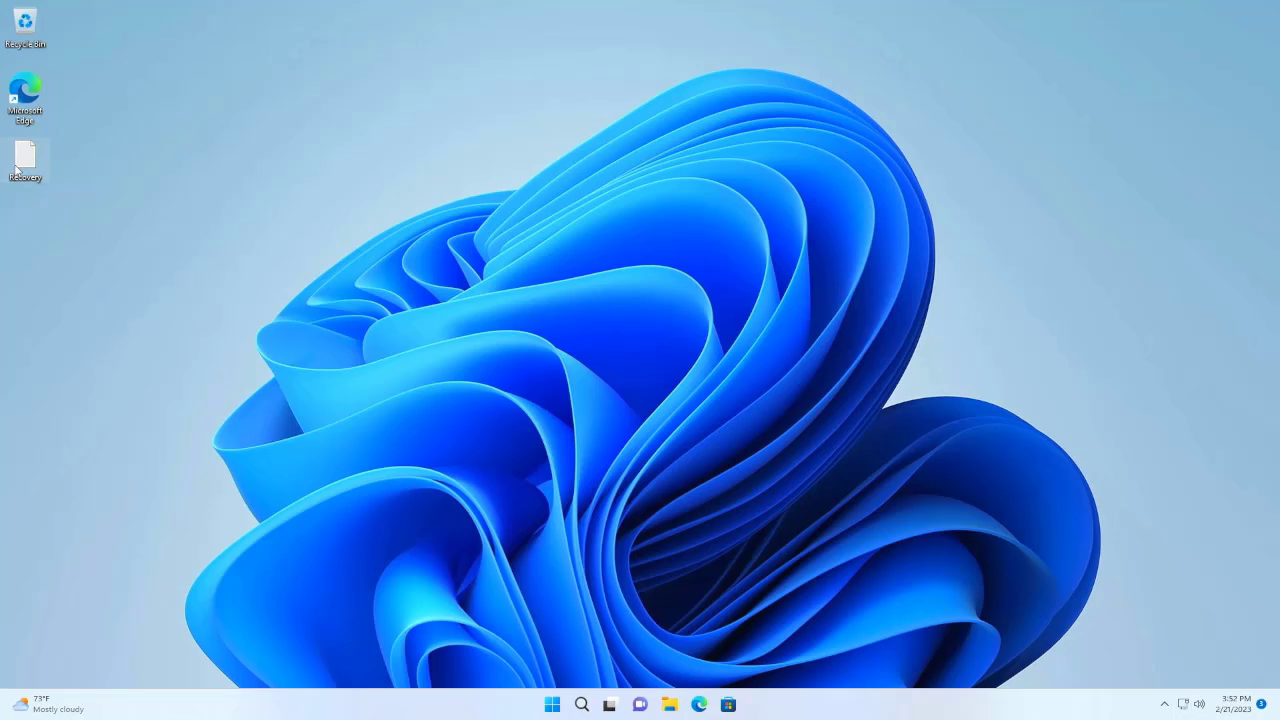
double_click(22, 162)
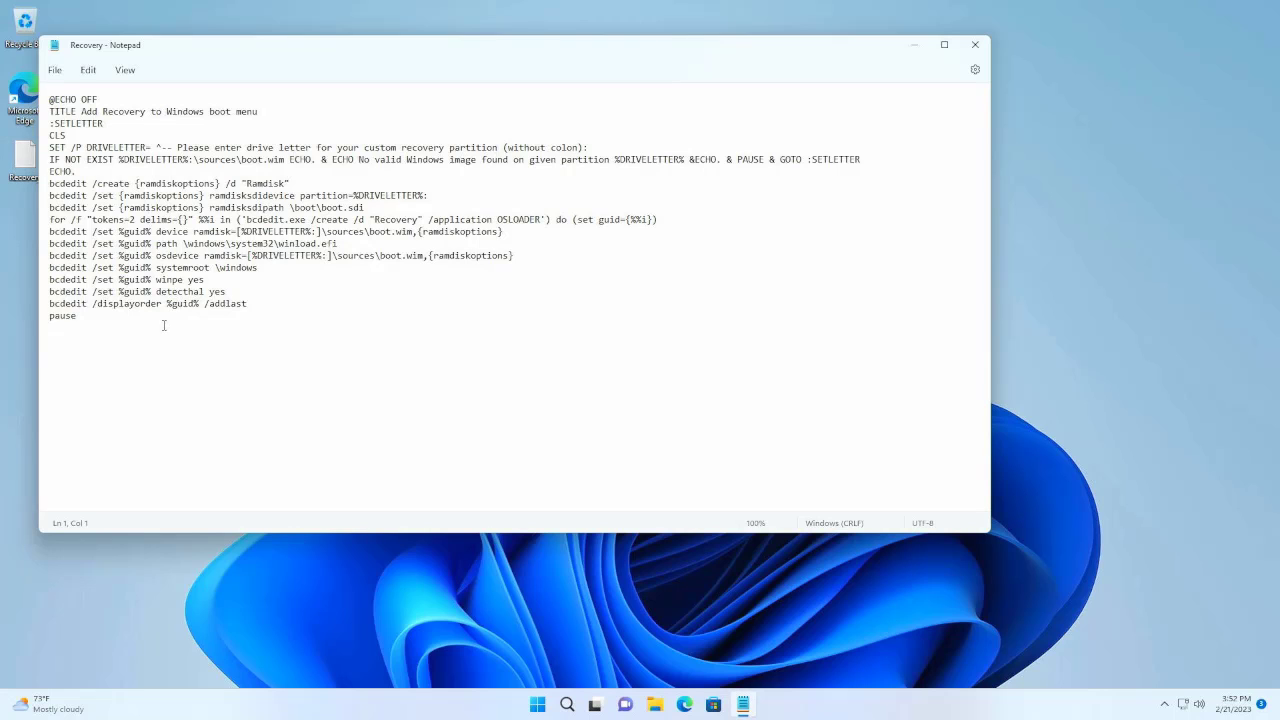
left_click_drag(164, 325, 57, 99)
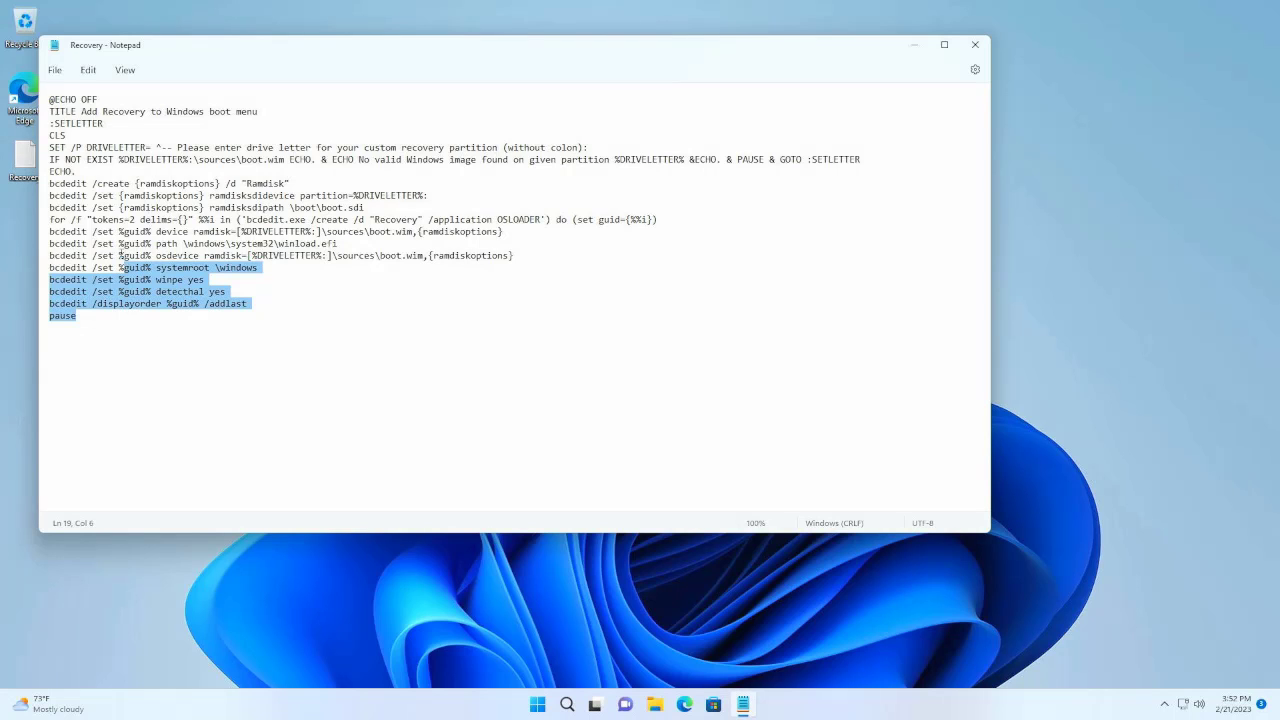
Save the script as Recovery.bat with file type All files, then close Notepad.
left_click(57, 72)
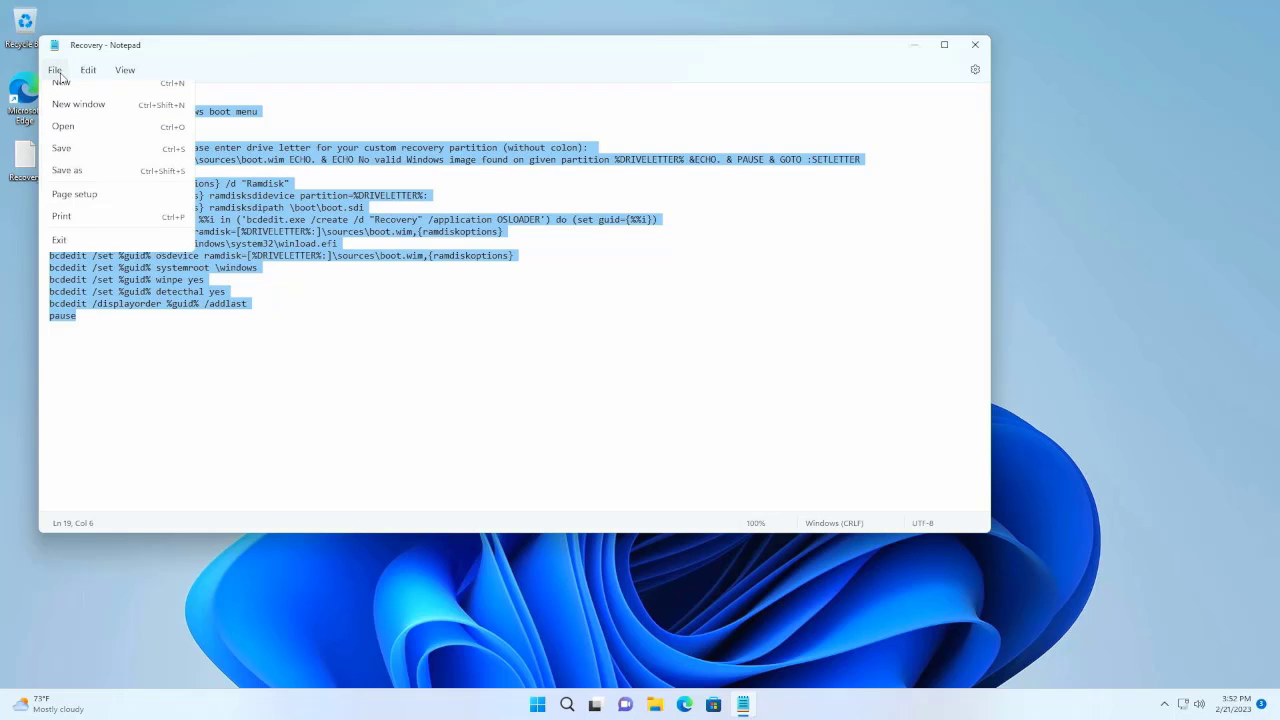
left_click(106, 183)
left_click(221, 345)
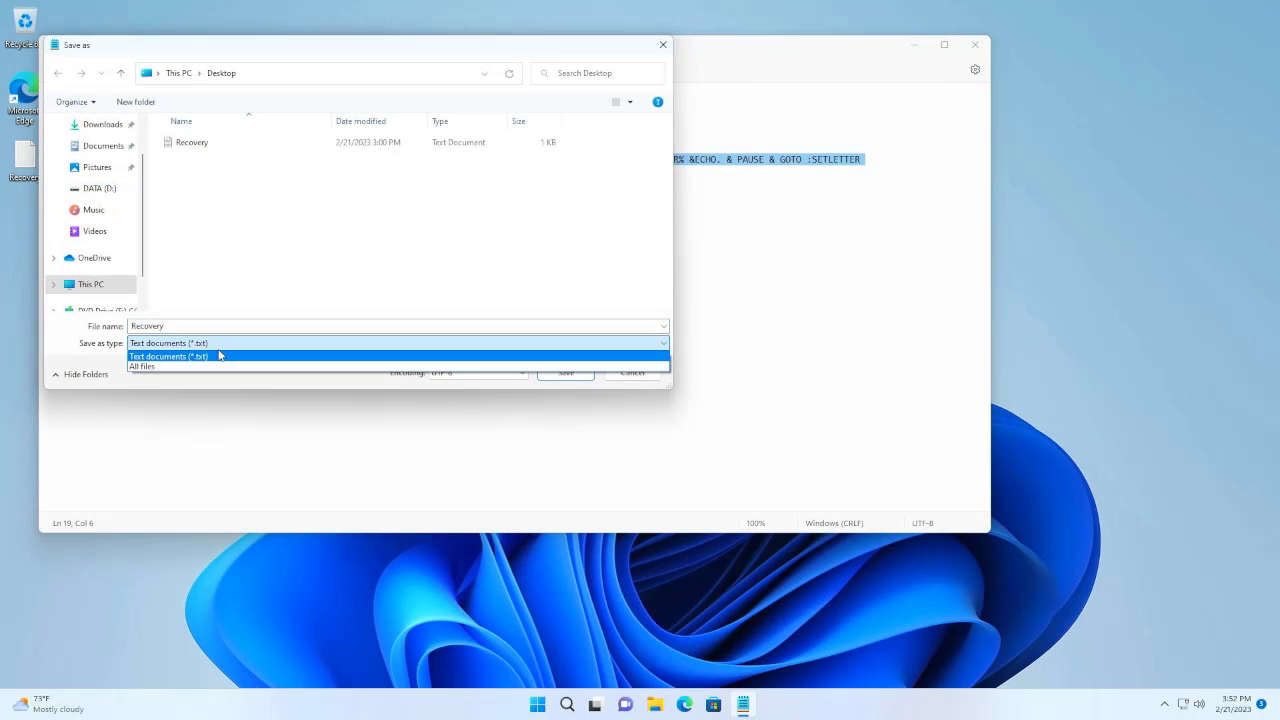
left_click(216, 366)
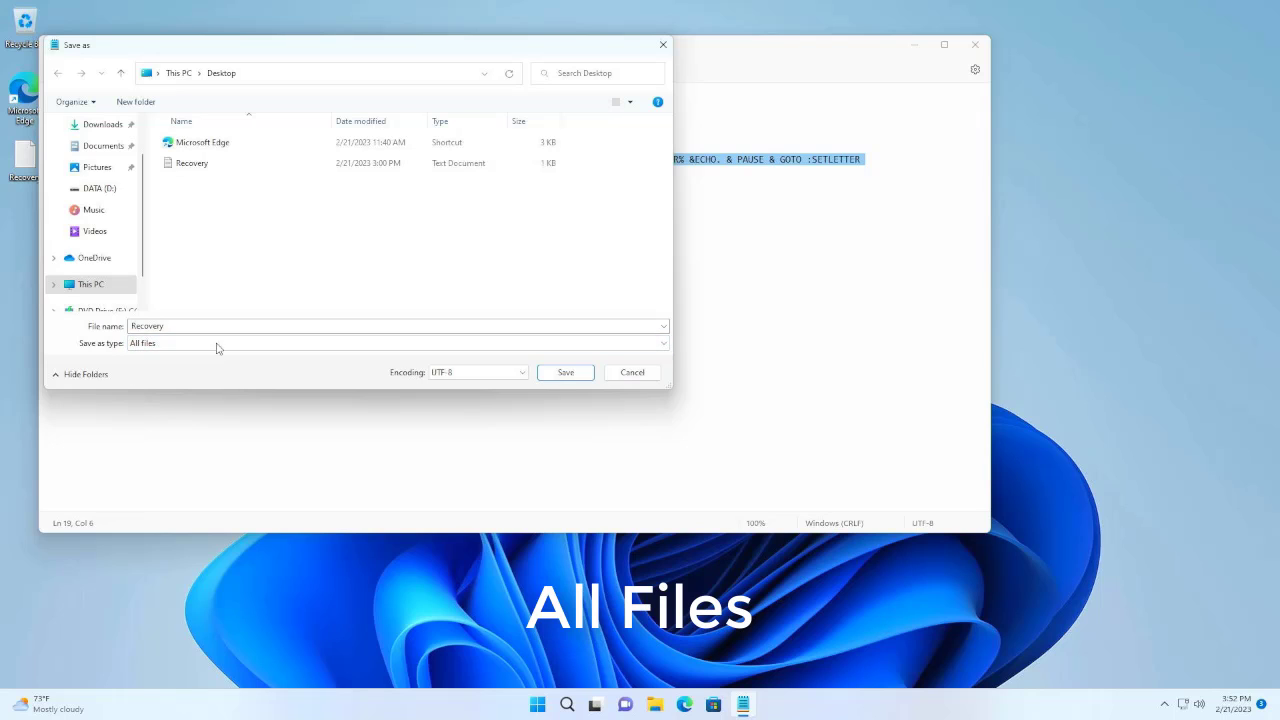
double_click(216, 329)
left_click(218, 329)
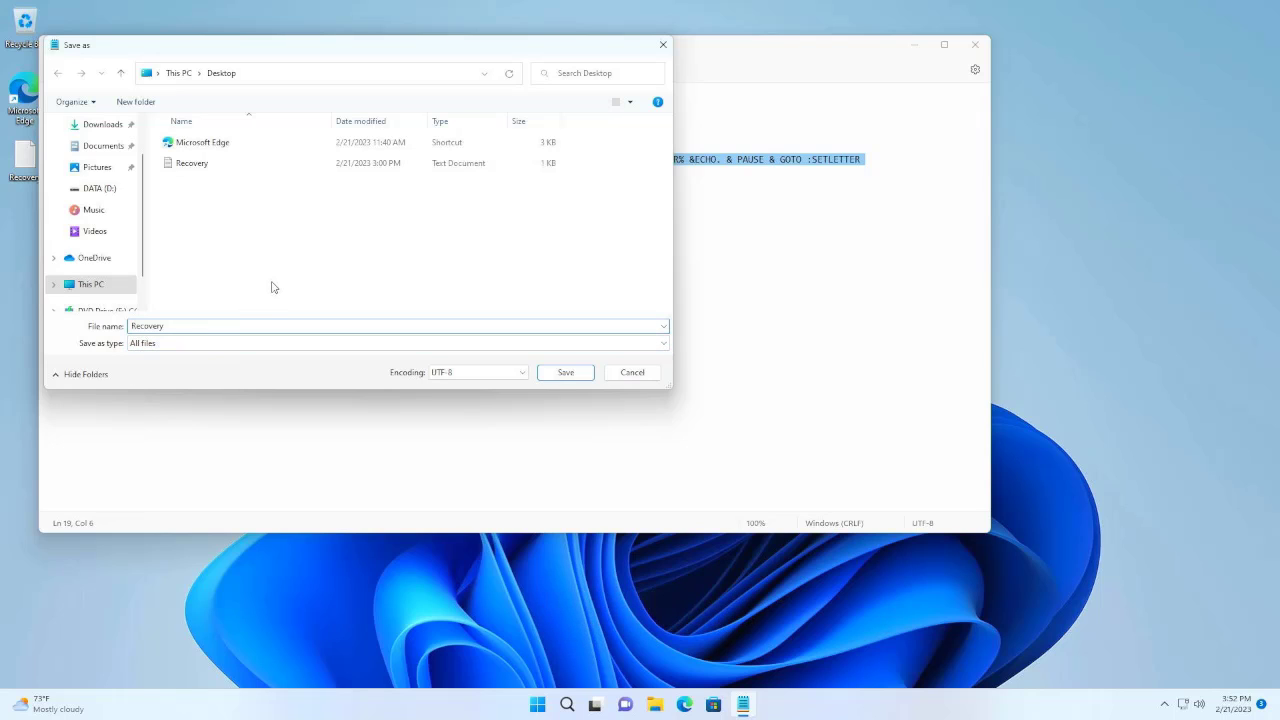
type(".bat")
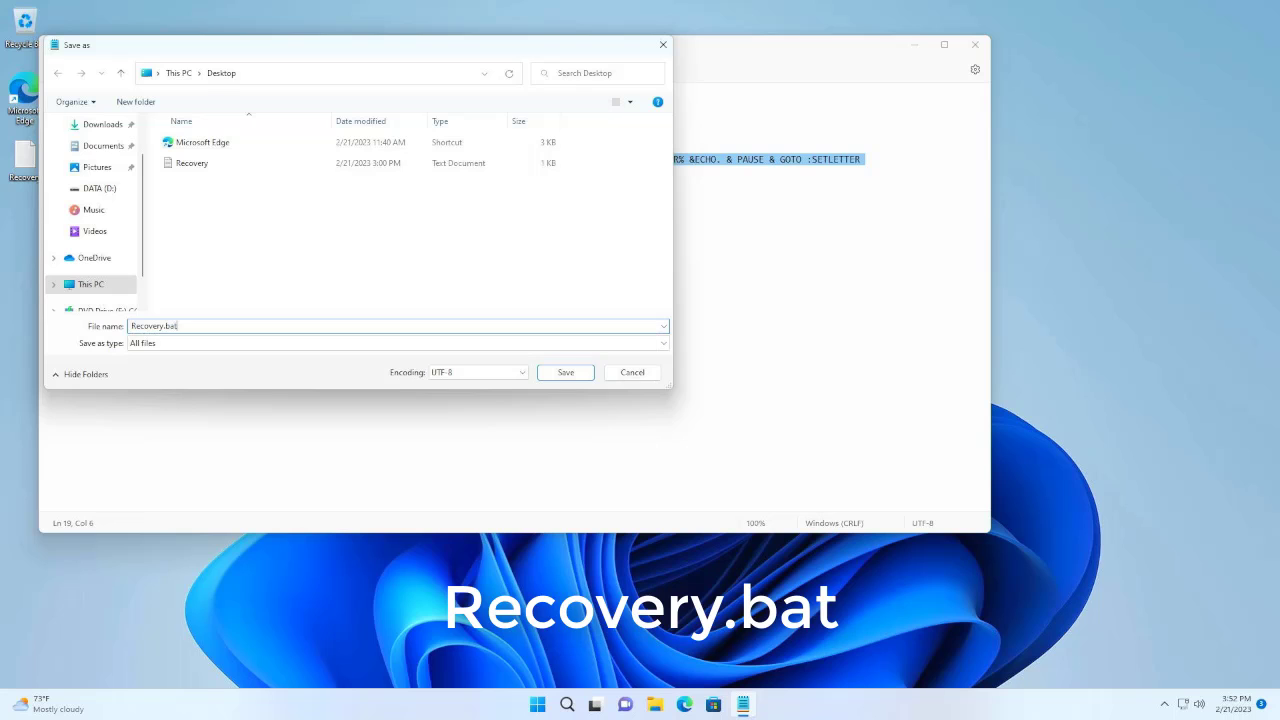
left_click(545, 372)
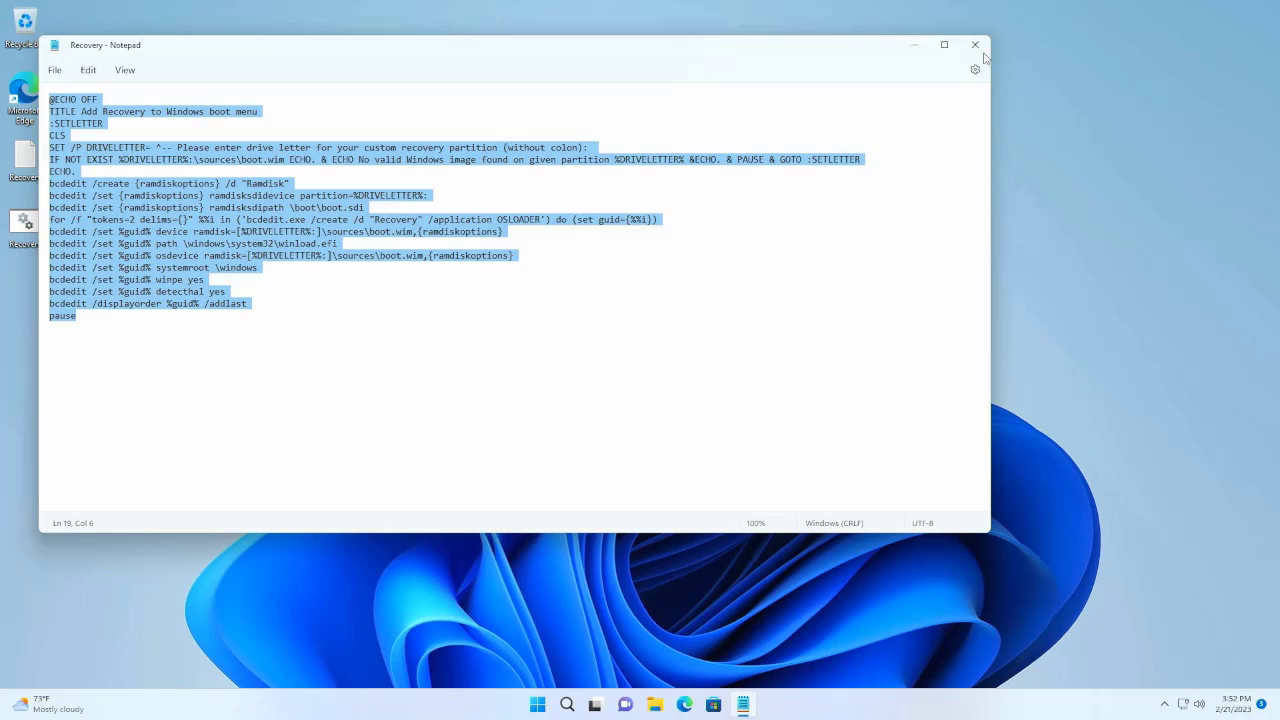
left_click(974, 45)
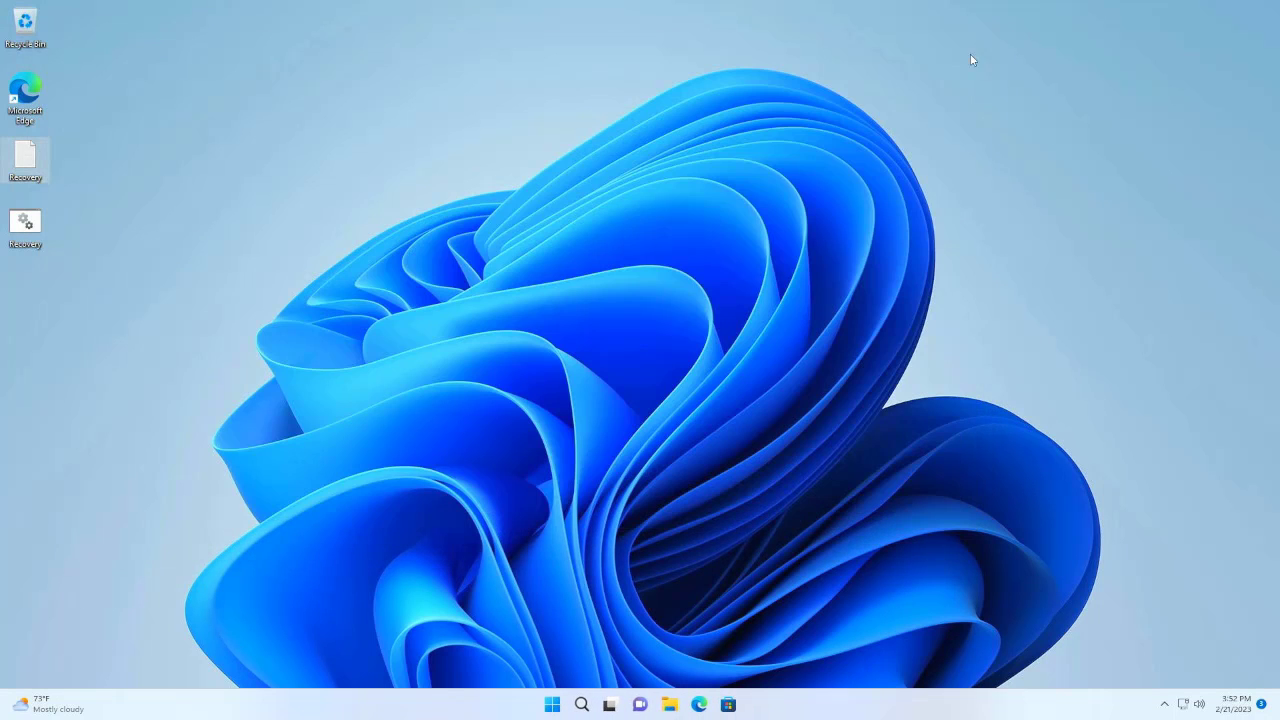
Run Recovery.bat as administrator, allowing the UAC prompt.
right_click(18, 223)
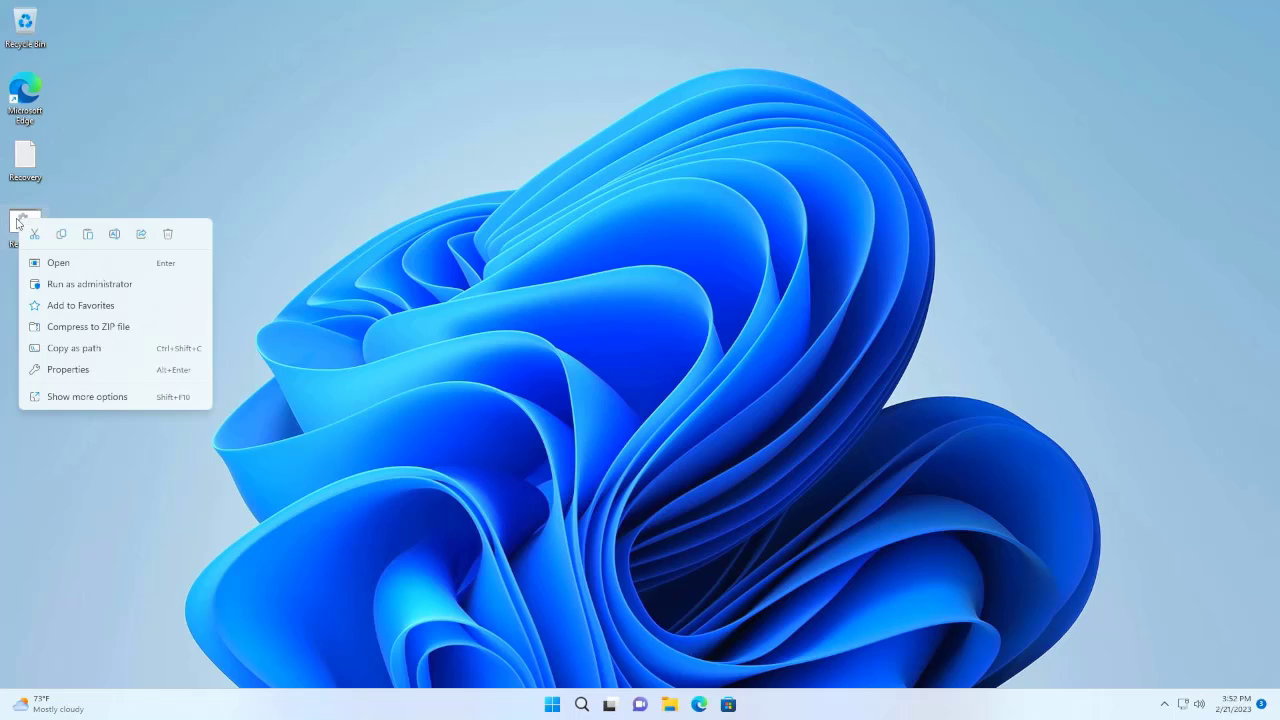
left_click(89, 286)
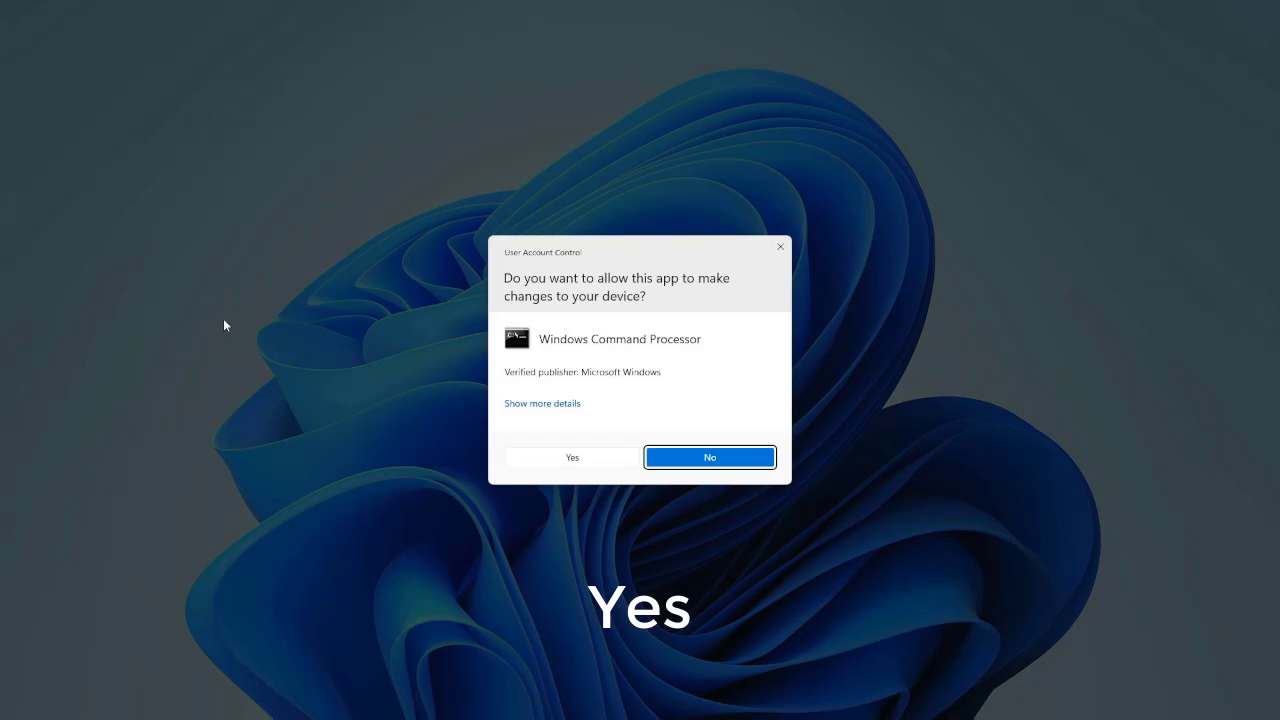
left_click(566, 459)
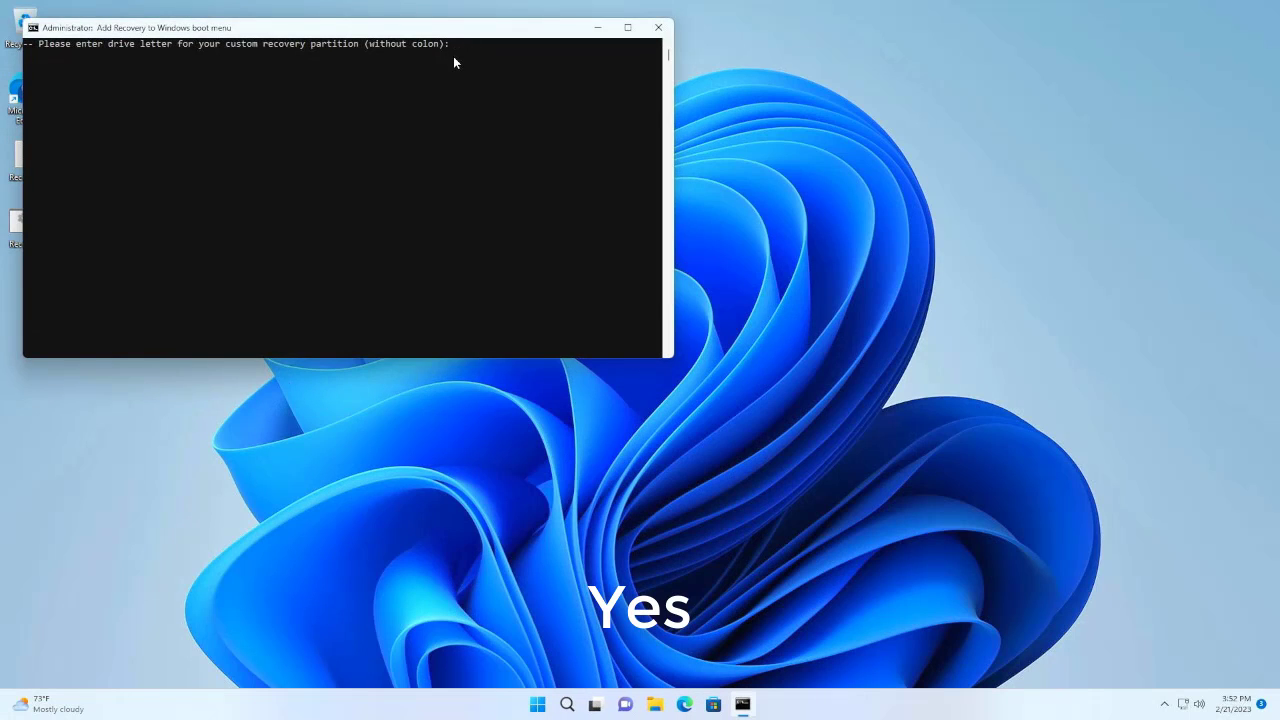
Eject the Windows installation DVD drive and confirm Recovery uses drive letter E:.
left_click(654, 704)
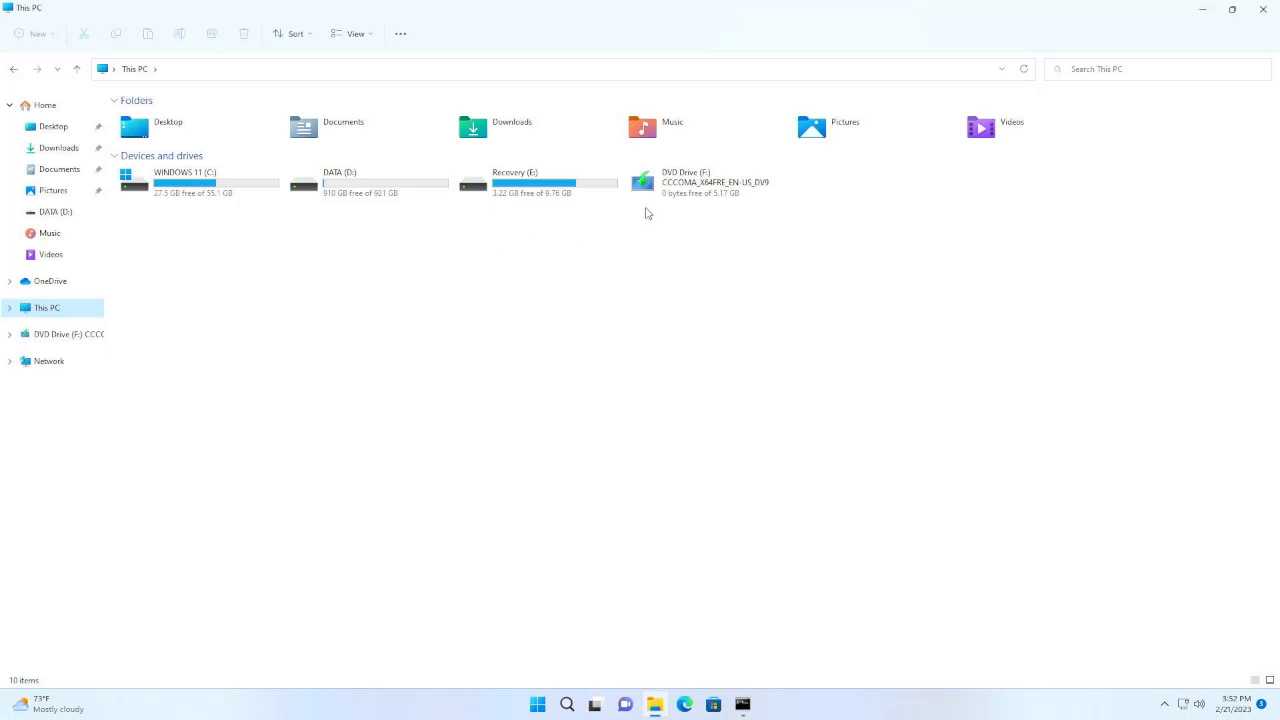
right_click(656, 199)
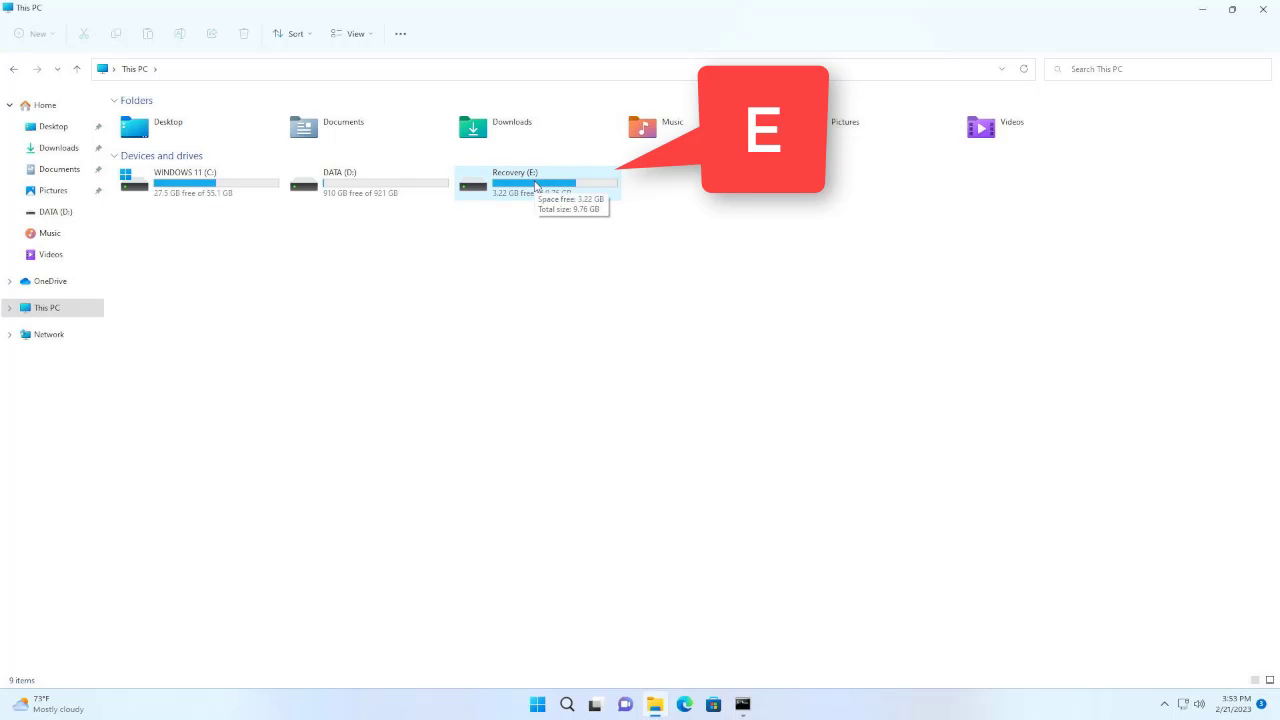
left_click(536, 186)
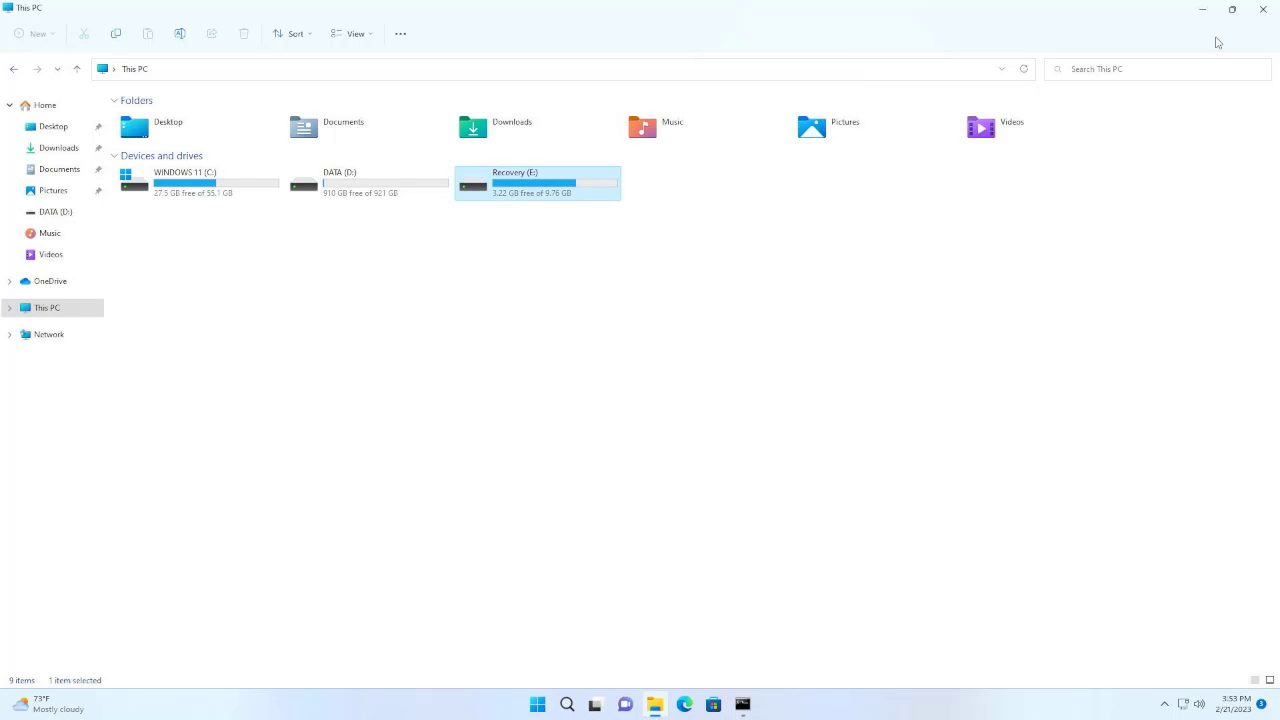
left_click(1266, 10)
Enter drive letter E in the script, then select both Recovery files on the desktop.
type("E")
key("Return")
key("Return")
mouse_move(85, 157)
left_mouse_down()
mouse_move(30, 200)
mouse_move(40, 42)
left_mouse_up()
Empty the Recycle Bin to permanently delete both Recovery files, then restart the PC.
right_click(40, 36)
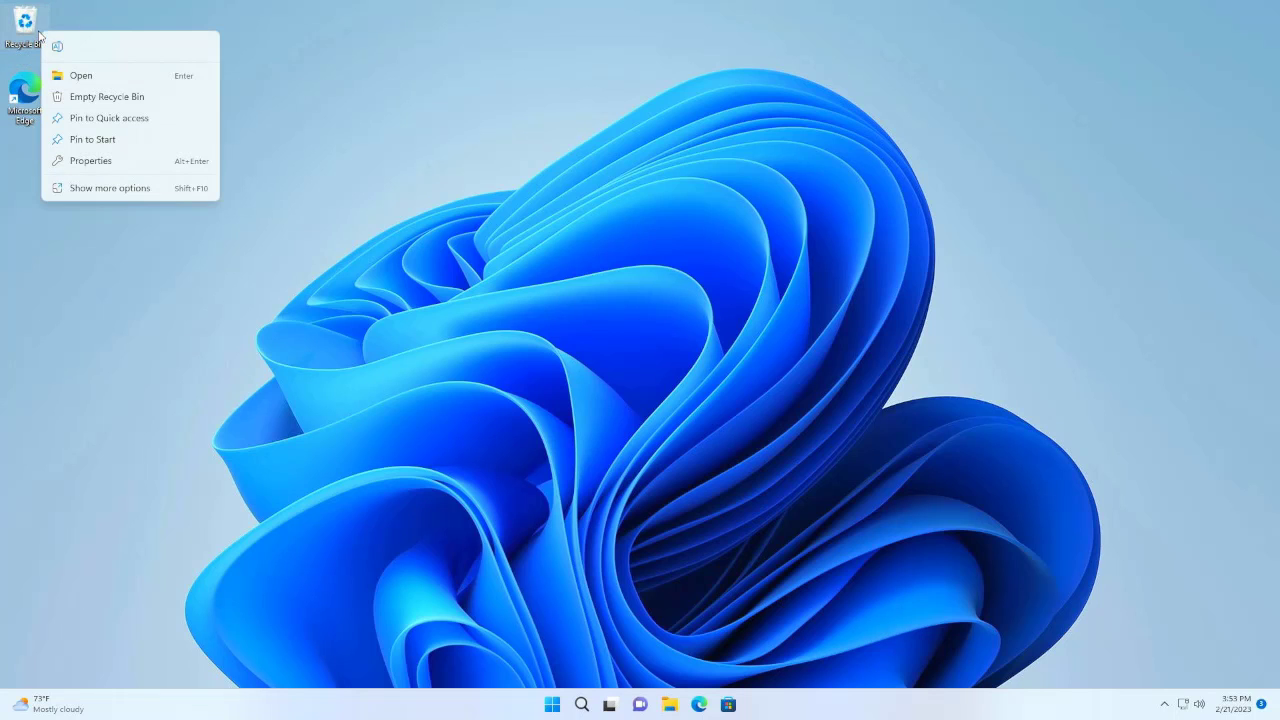
left_click(102, 95)
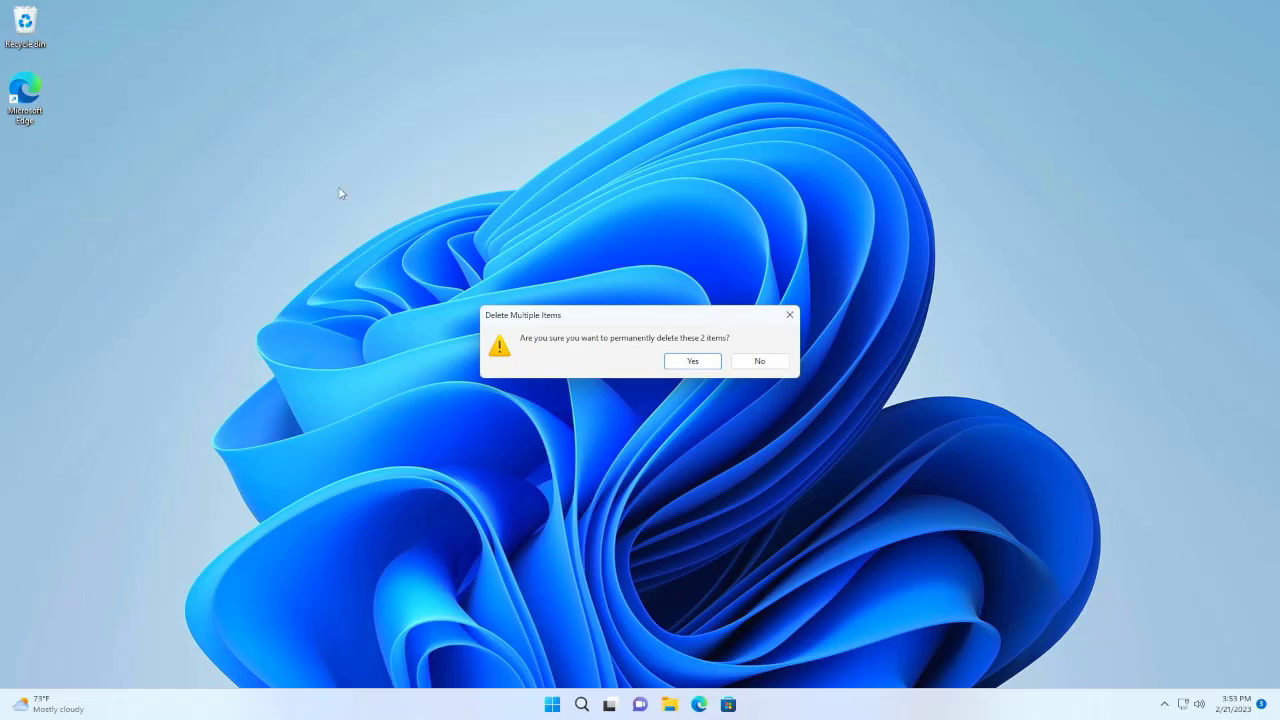
left_click(700, 362)
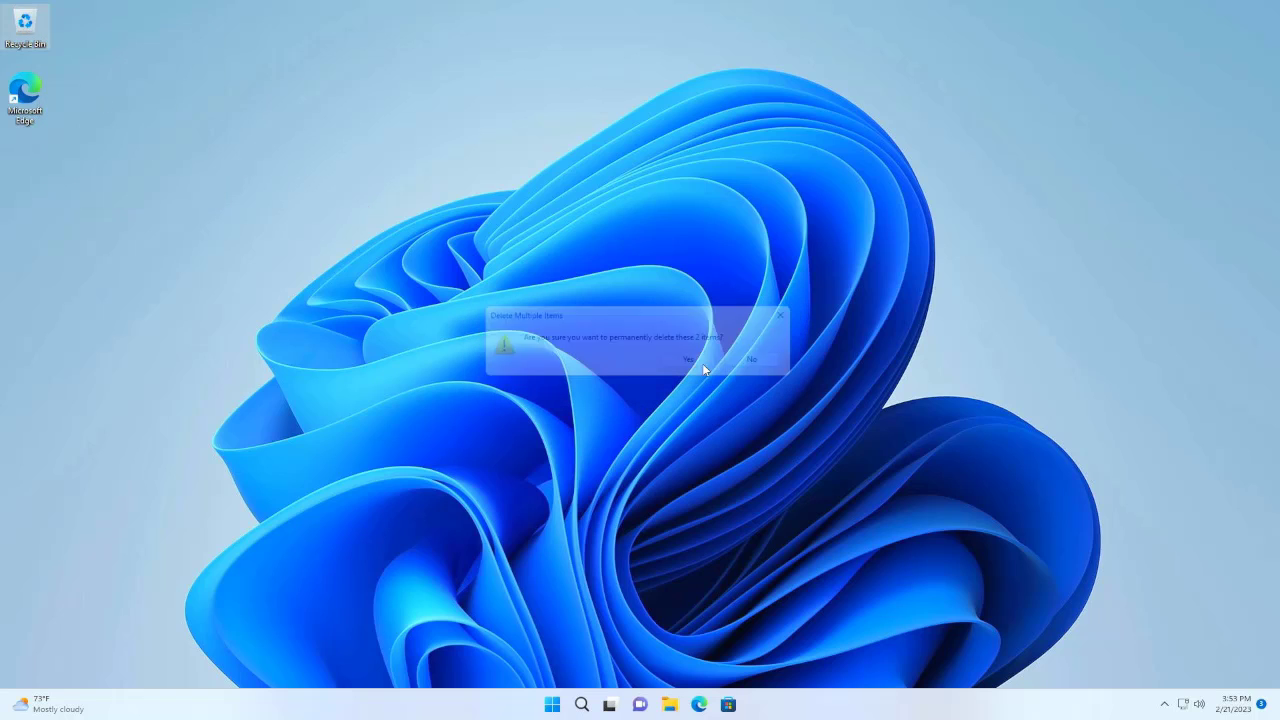
left_click(551, 706)
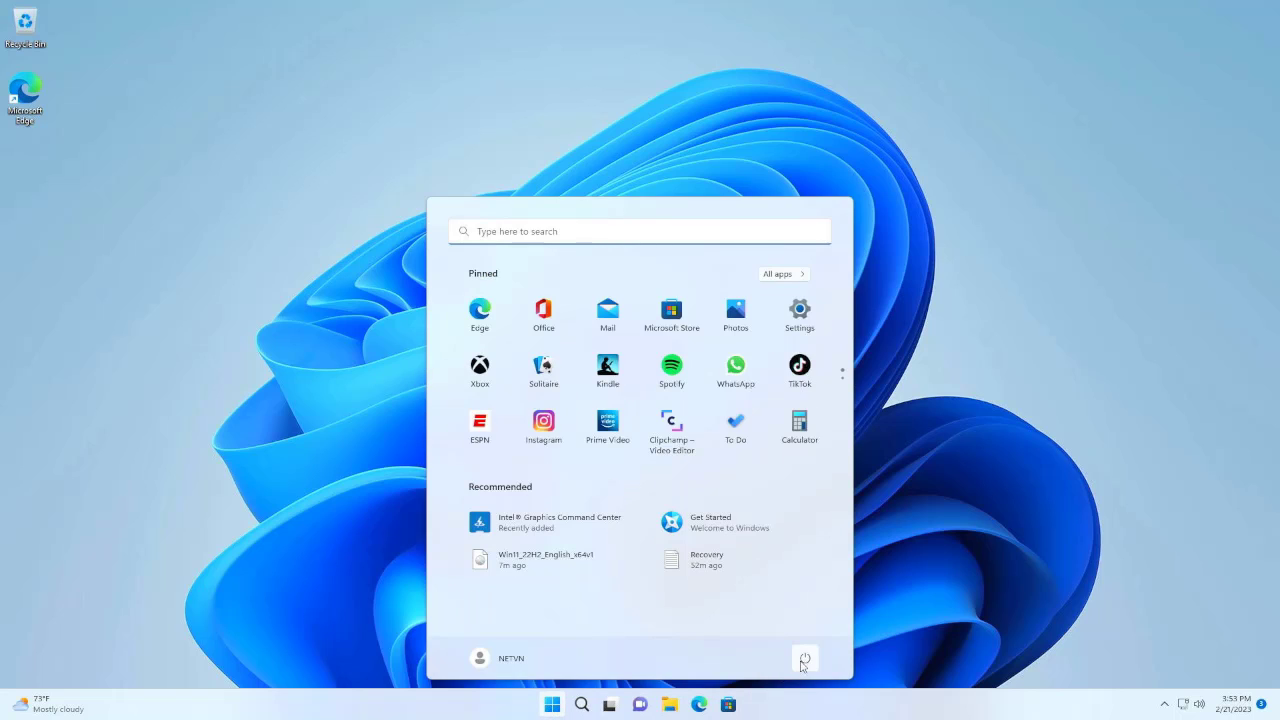
left_click(805, 658)
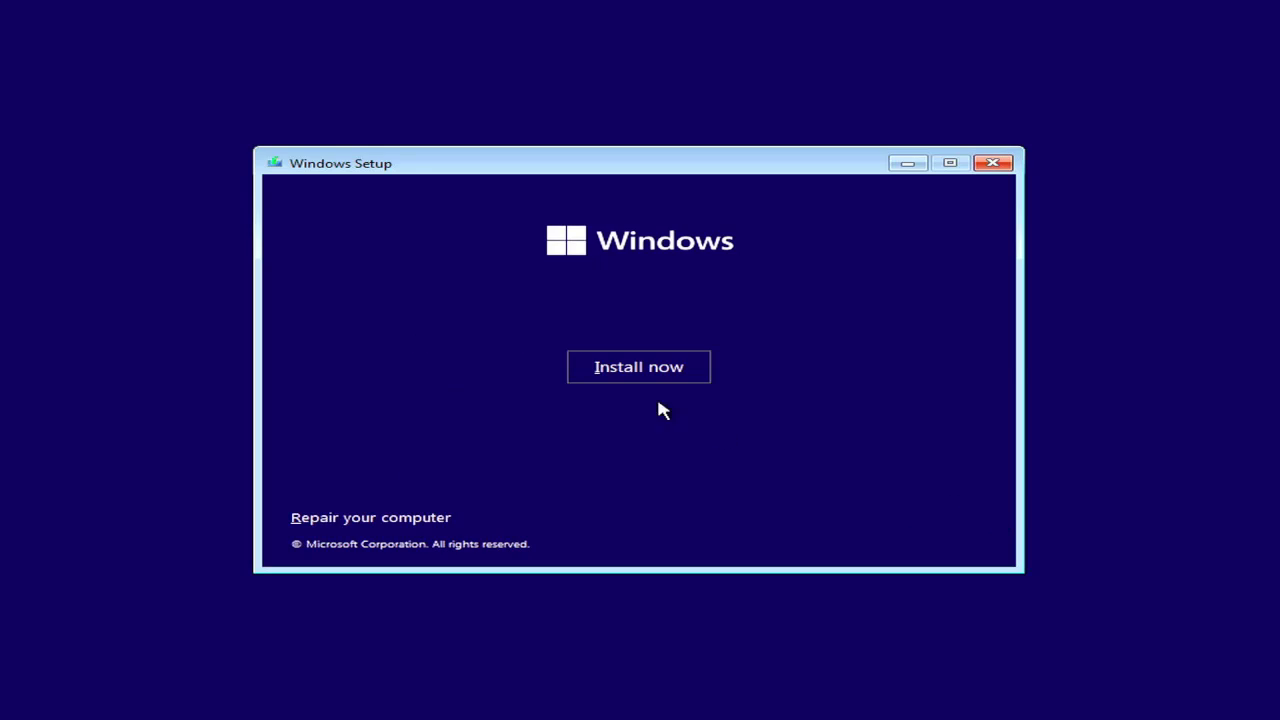
Run a custom install, deleting Partition 3: WINDOWS 11 and installing into the 55.2 GB unallocated space.
left_click(590, 367)
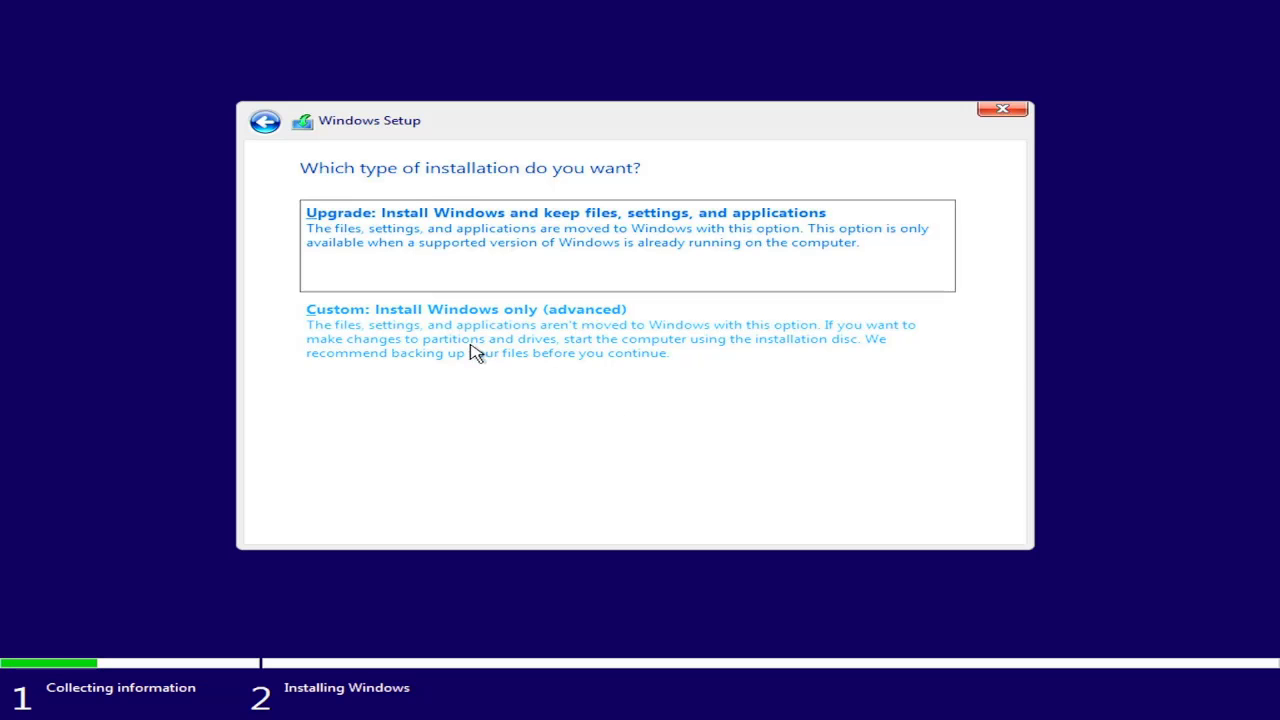
left_click(487, 344)
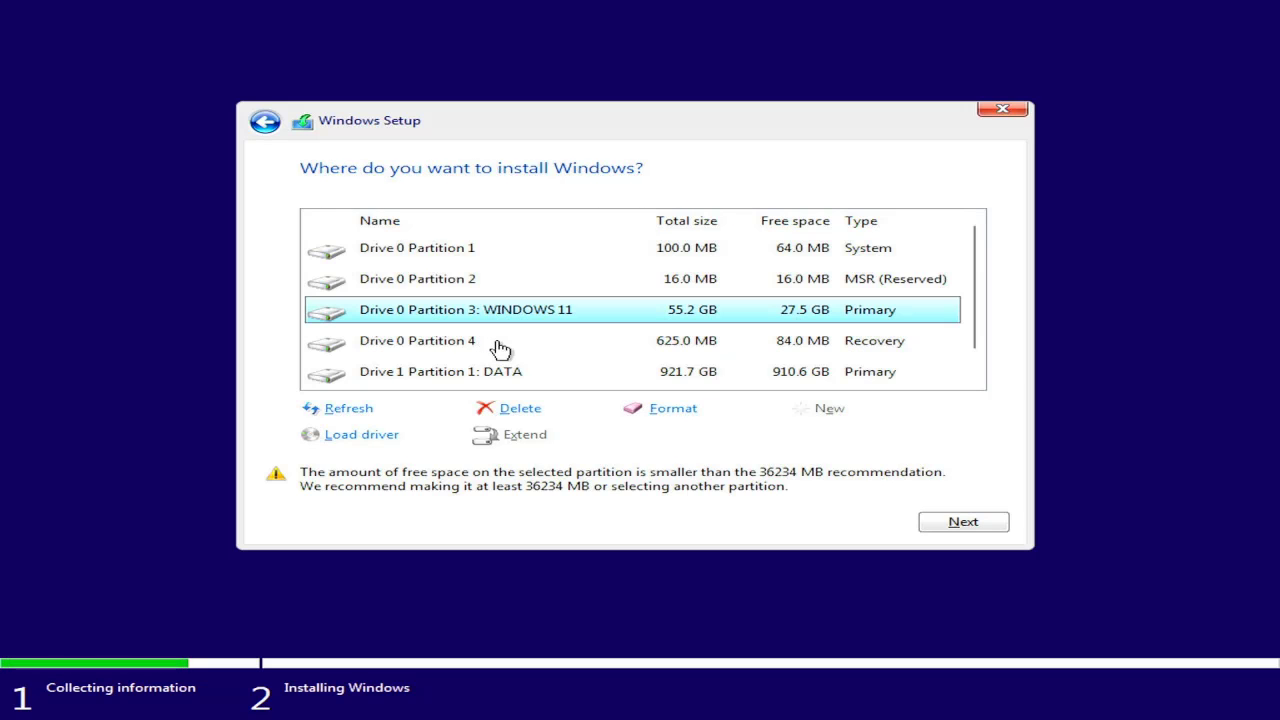
left_click(532, 410)
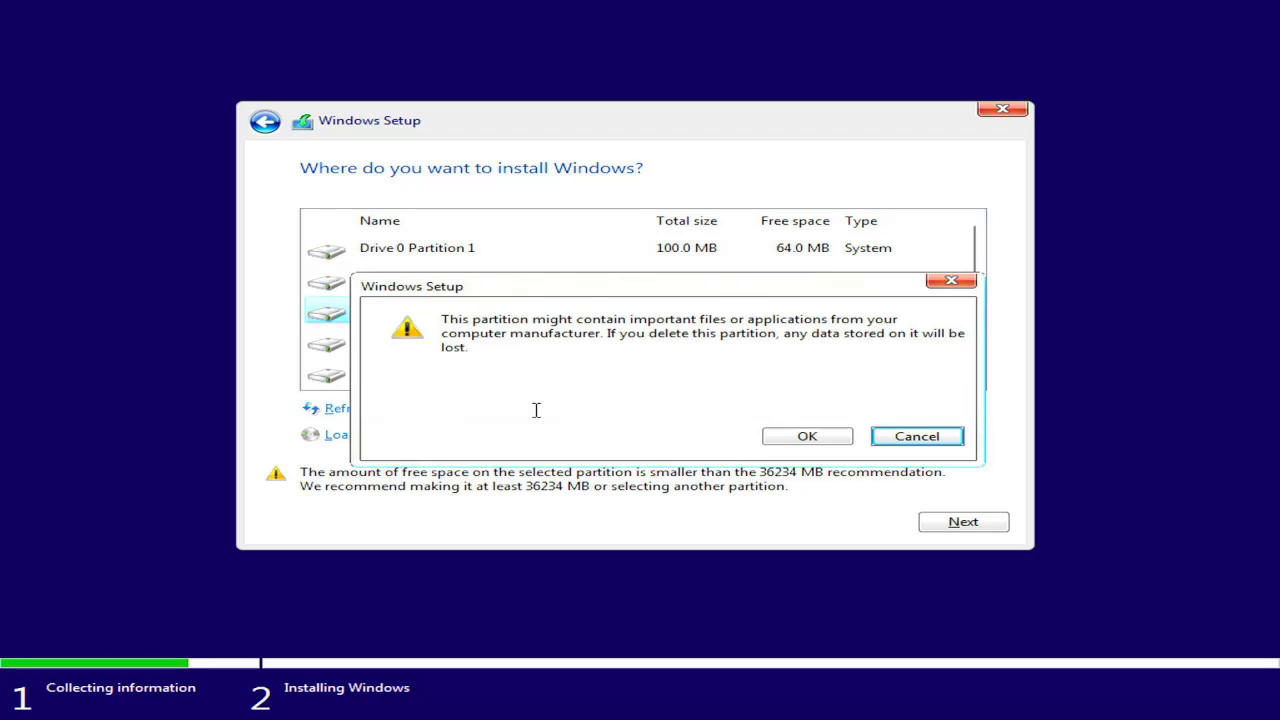
left_click(832, 438)
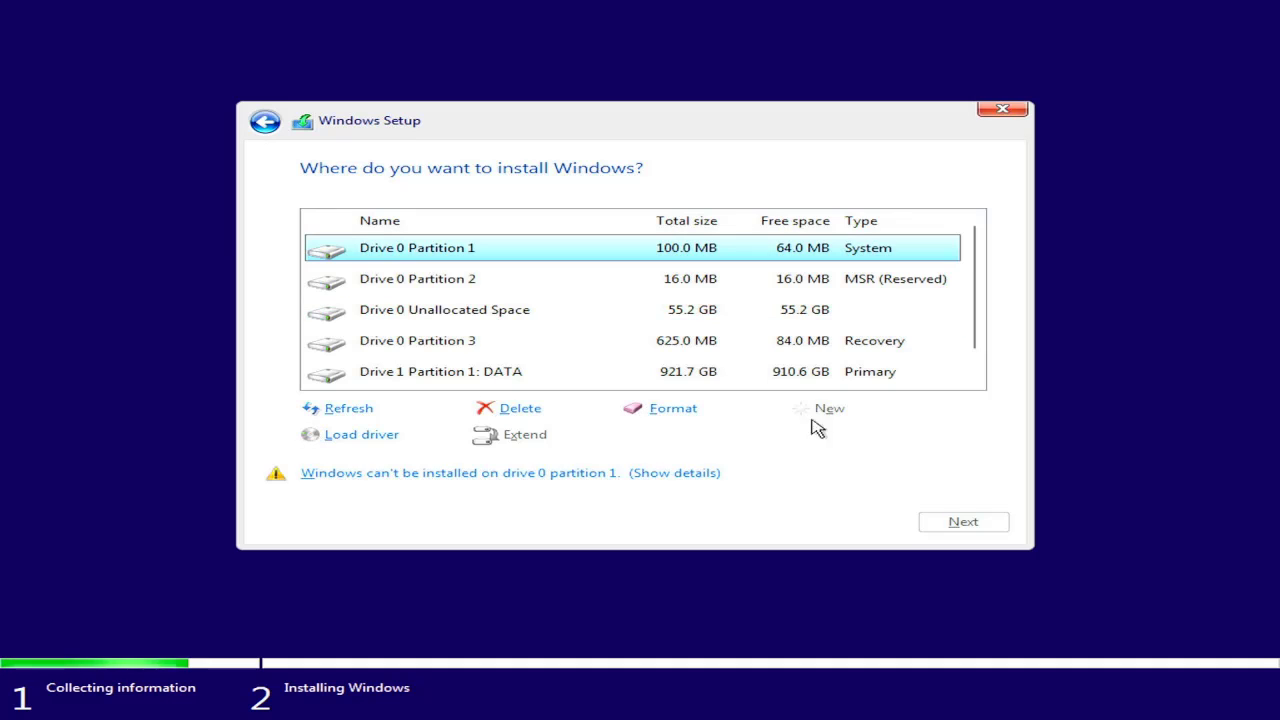
left_click(502, 316)
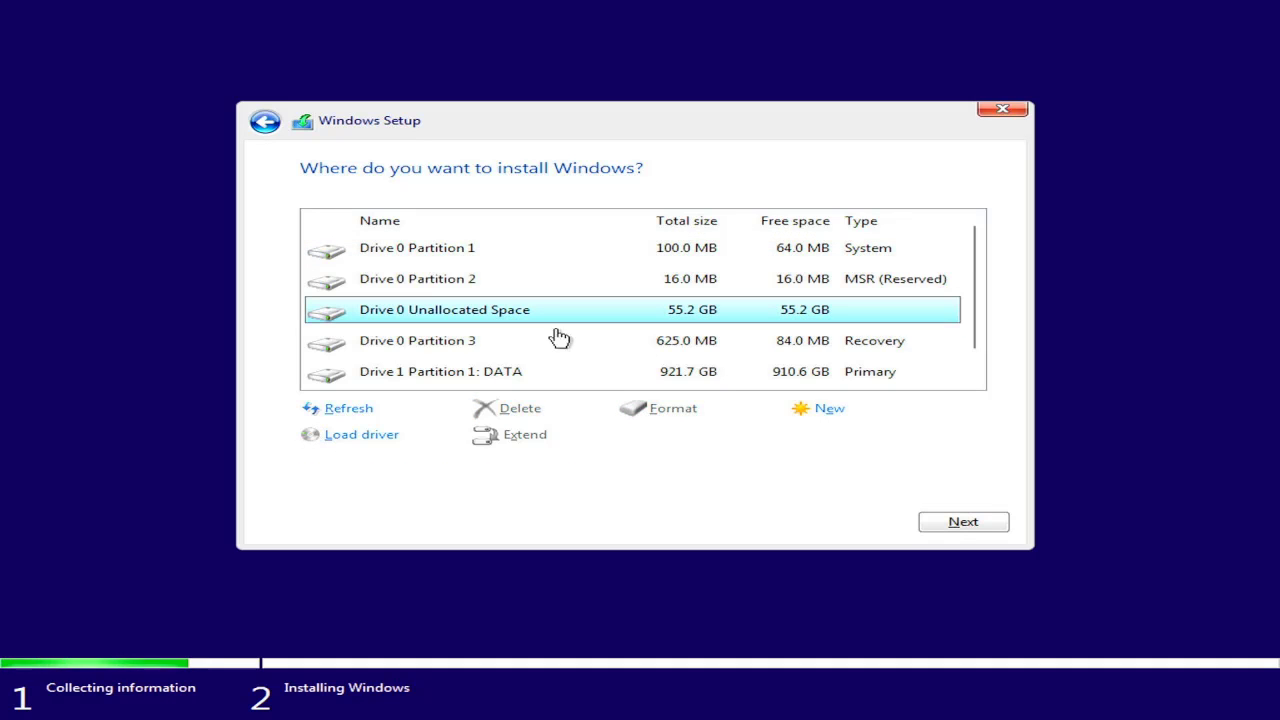
left_click(995, 527)
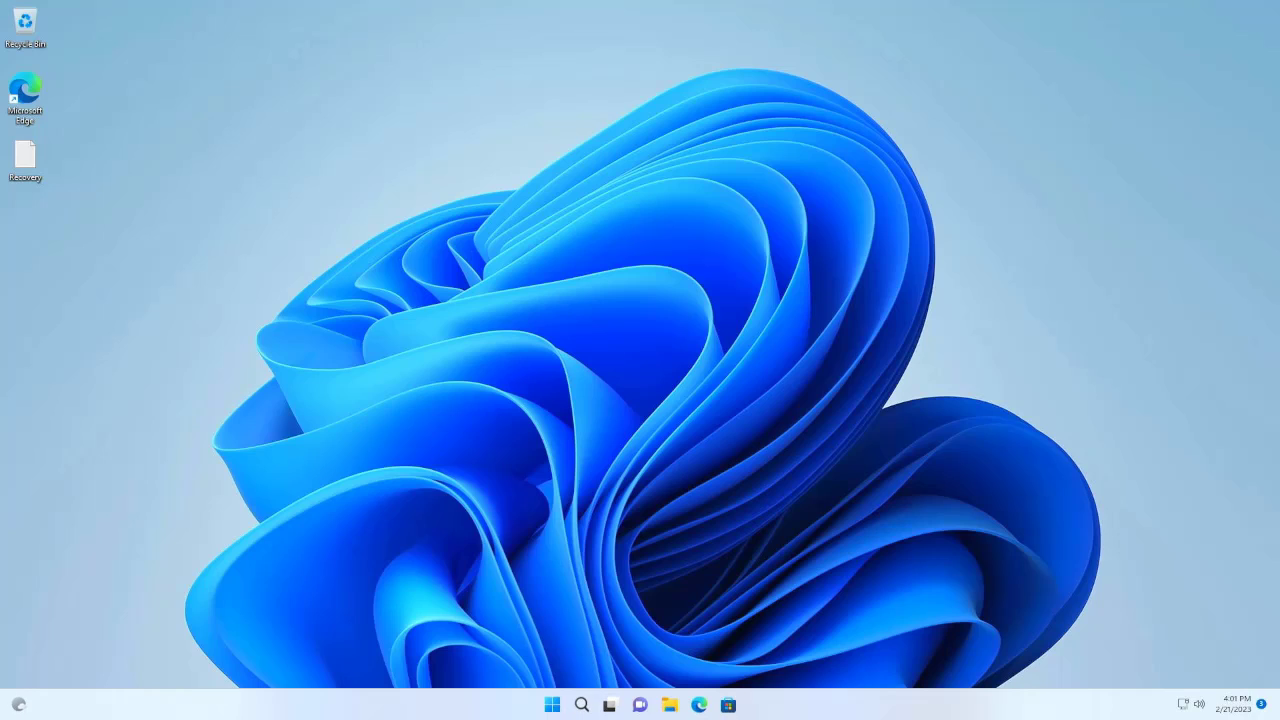
double_click(20, 160)
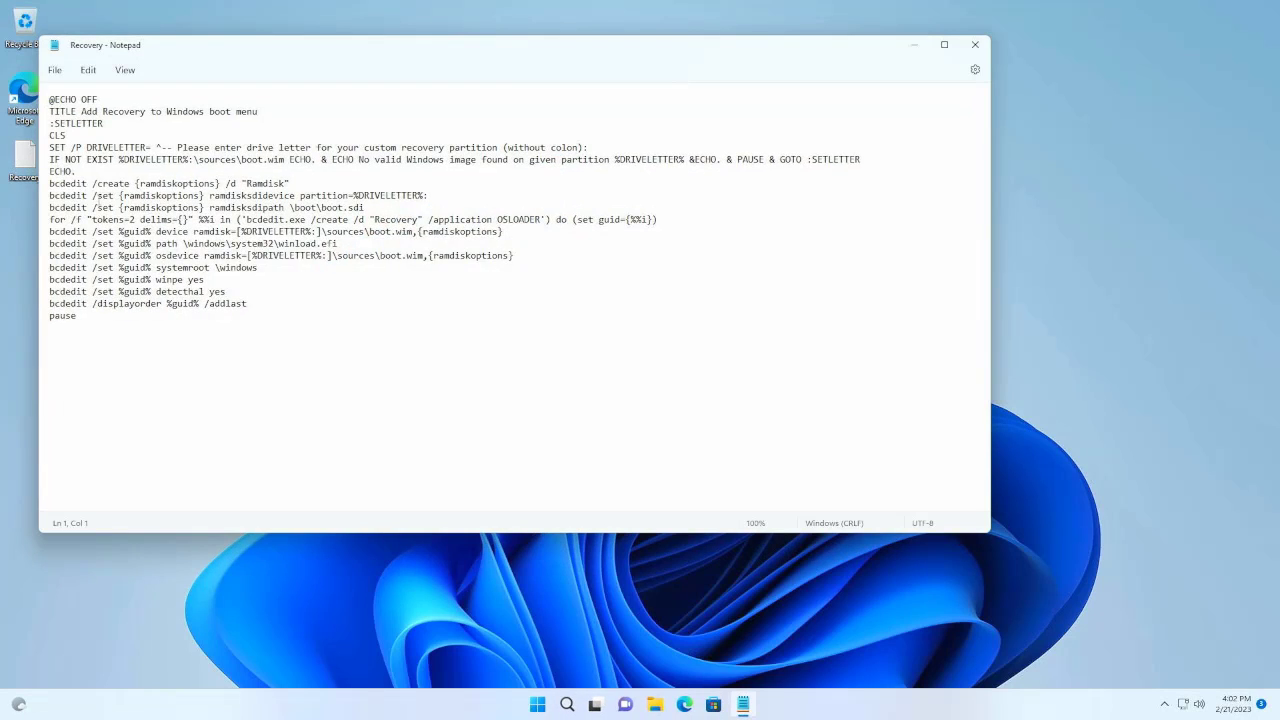
left_click_drag(126, 336, 48, 74)
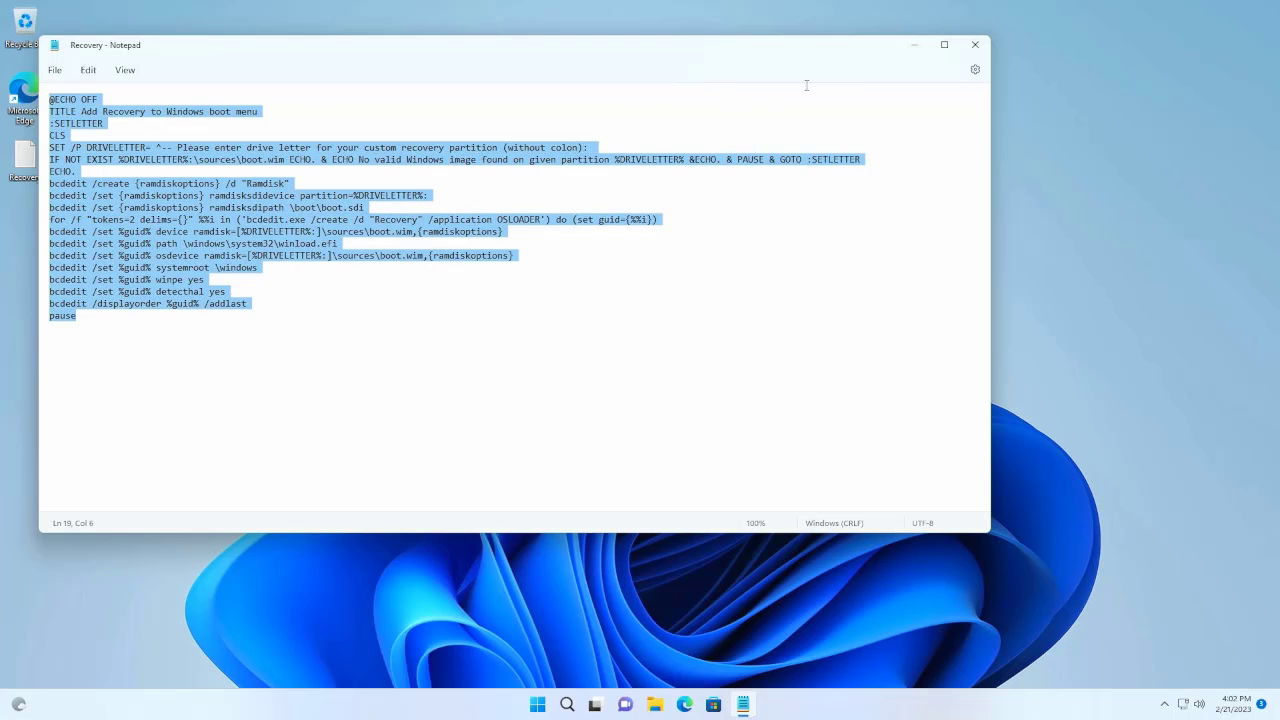
left_click(971, 48)
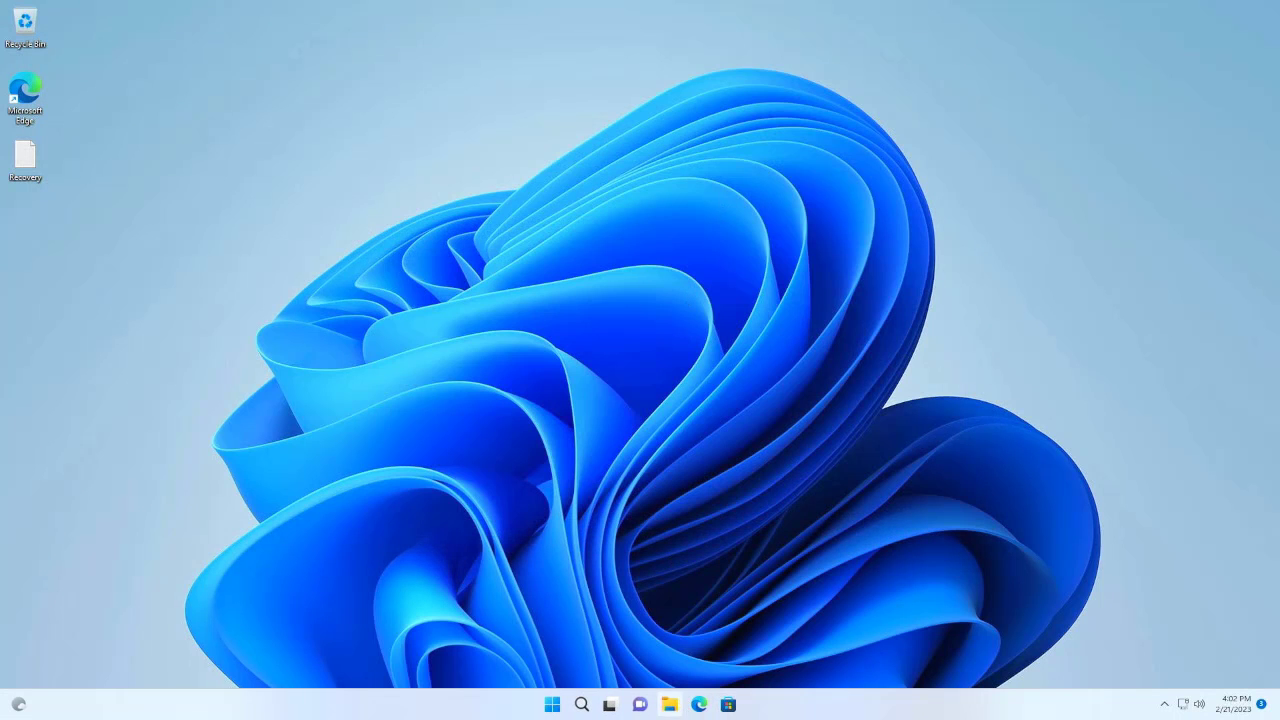
left_click(669, 704)
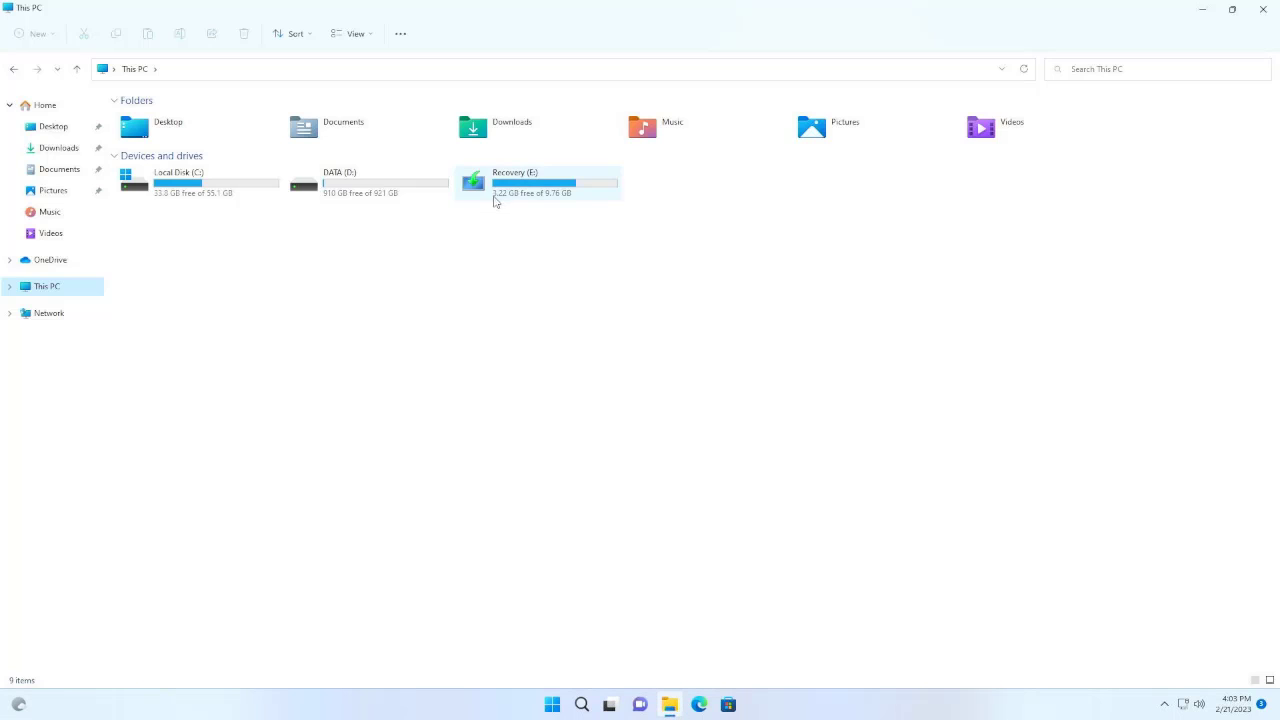
left_click(497, 200)
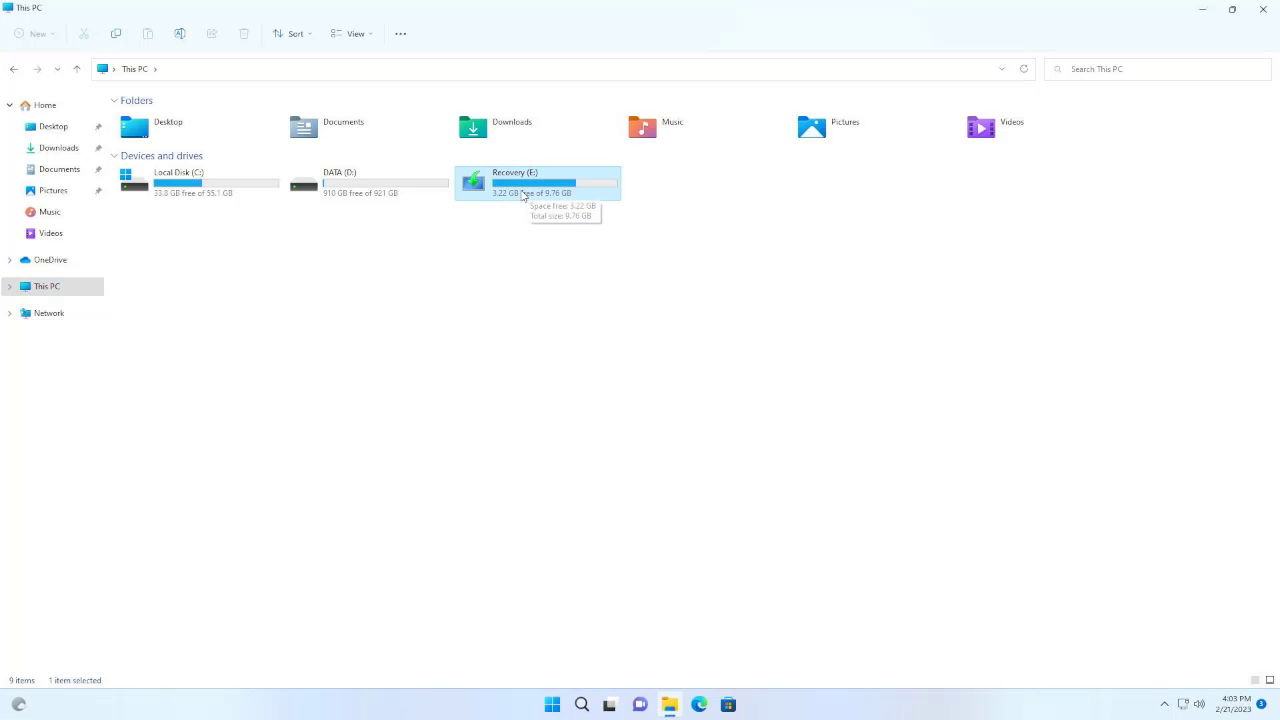
key("super+d")
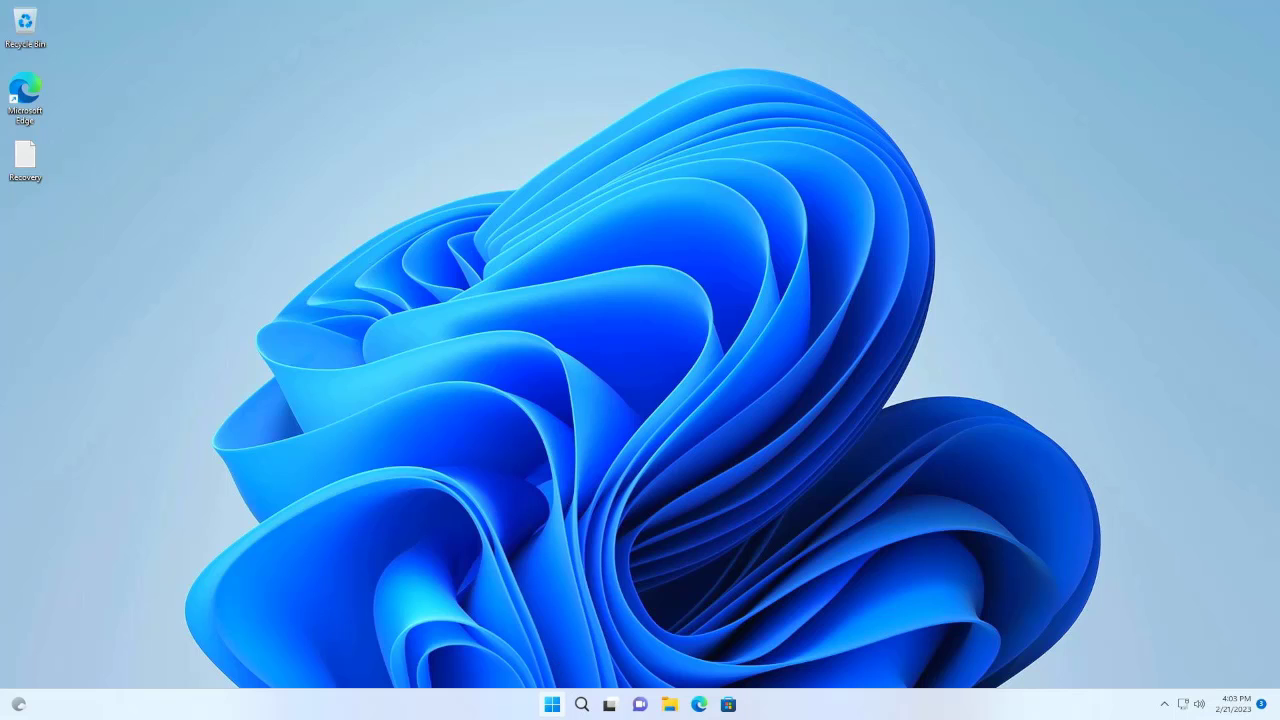